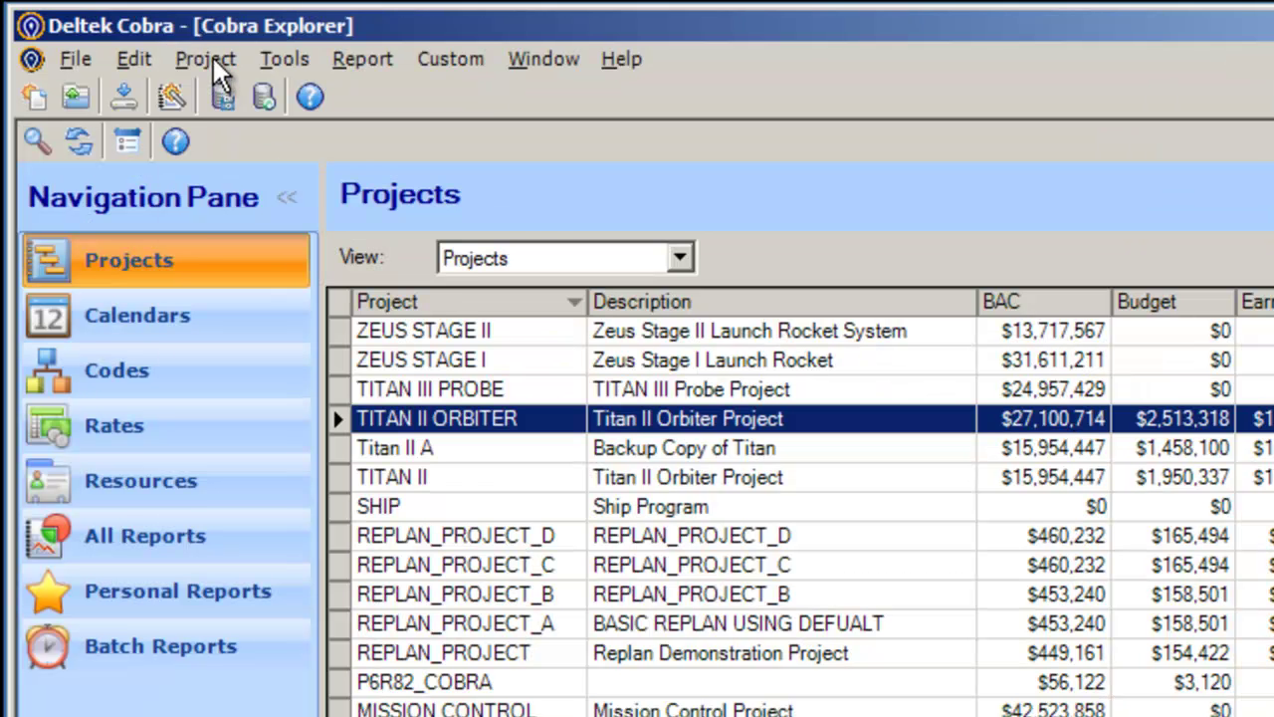
# Open the Project menu for the Titan II Orbiter project
pyautogui.click(213, 57)
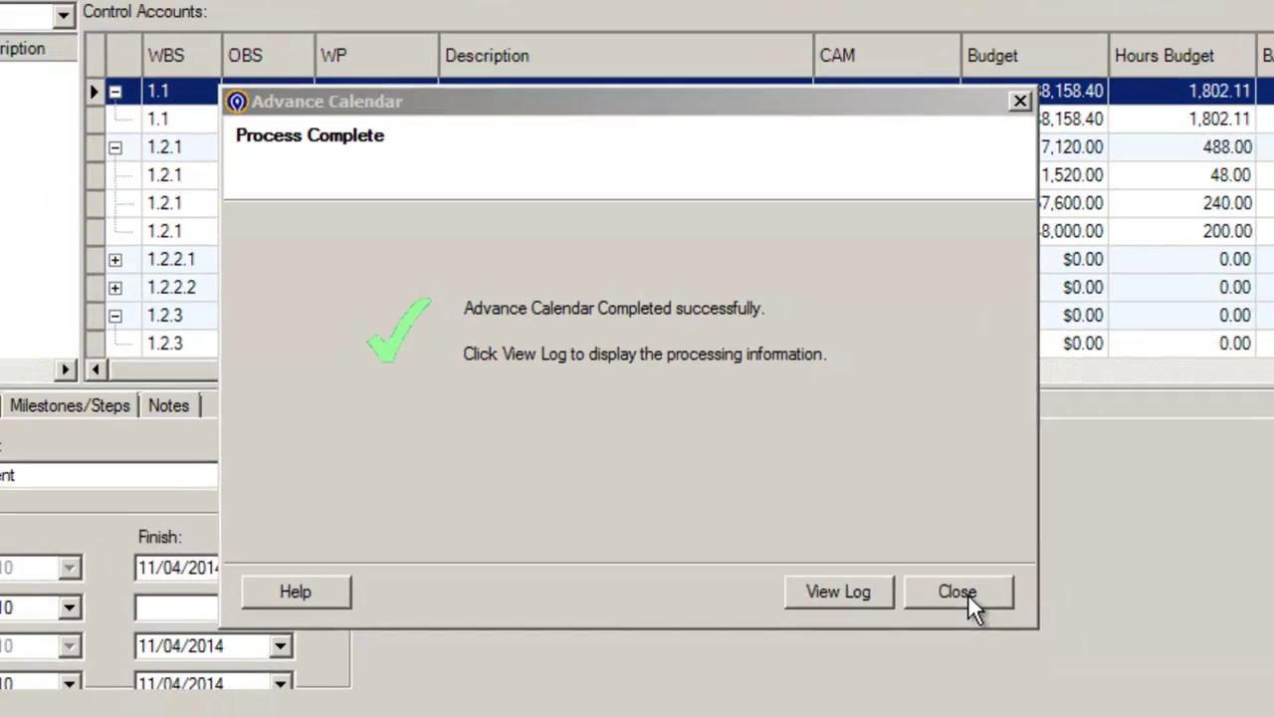
# Close the Advance Calendar 'Process Complete' message
pyautogui.click(1015, 633)
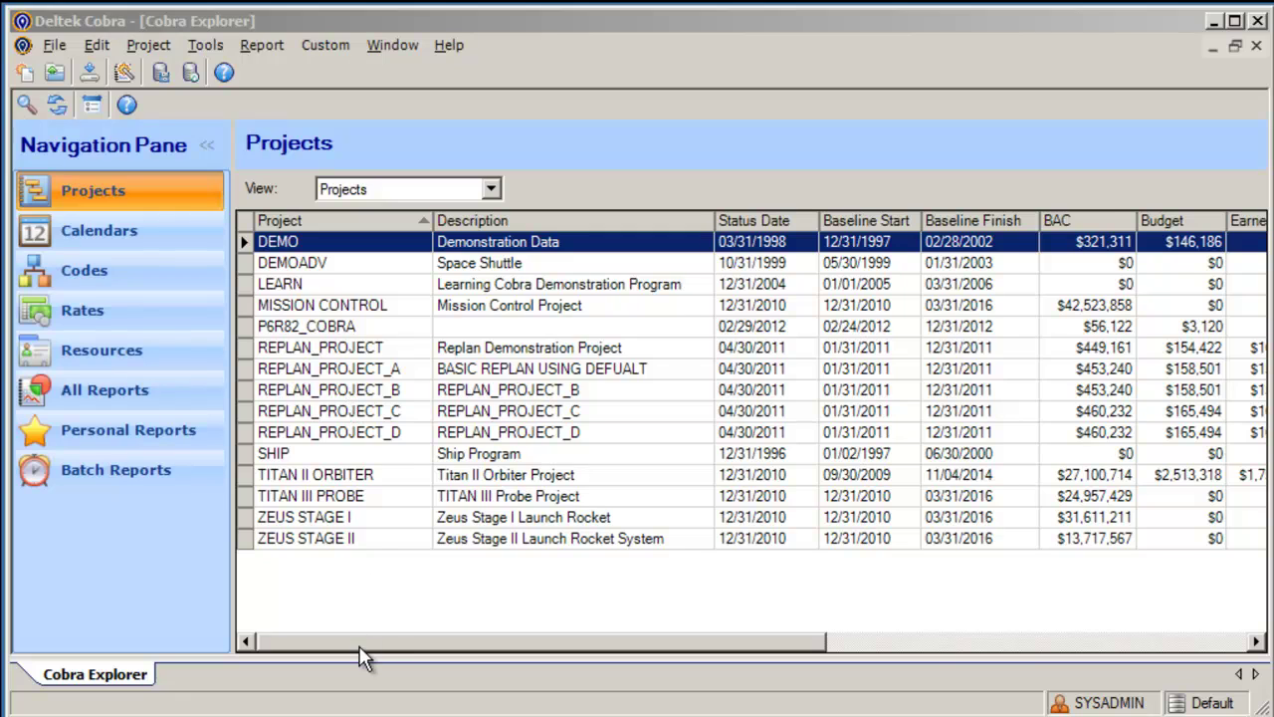
pyautogui.moveTo(364, 642); pyautogui.dragTo(757, 644)
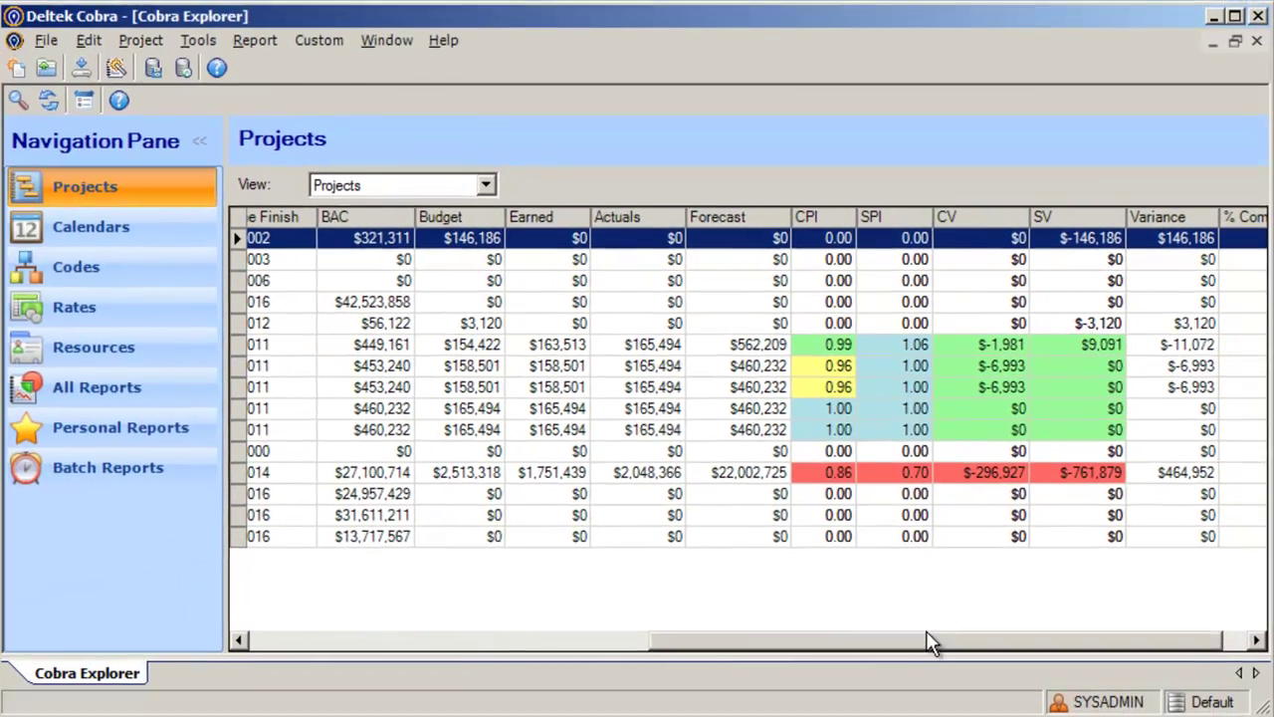
pyautogui.moveTo(926, 642); pyautogui.dragTo(543, 639)
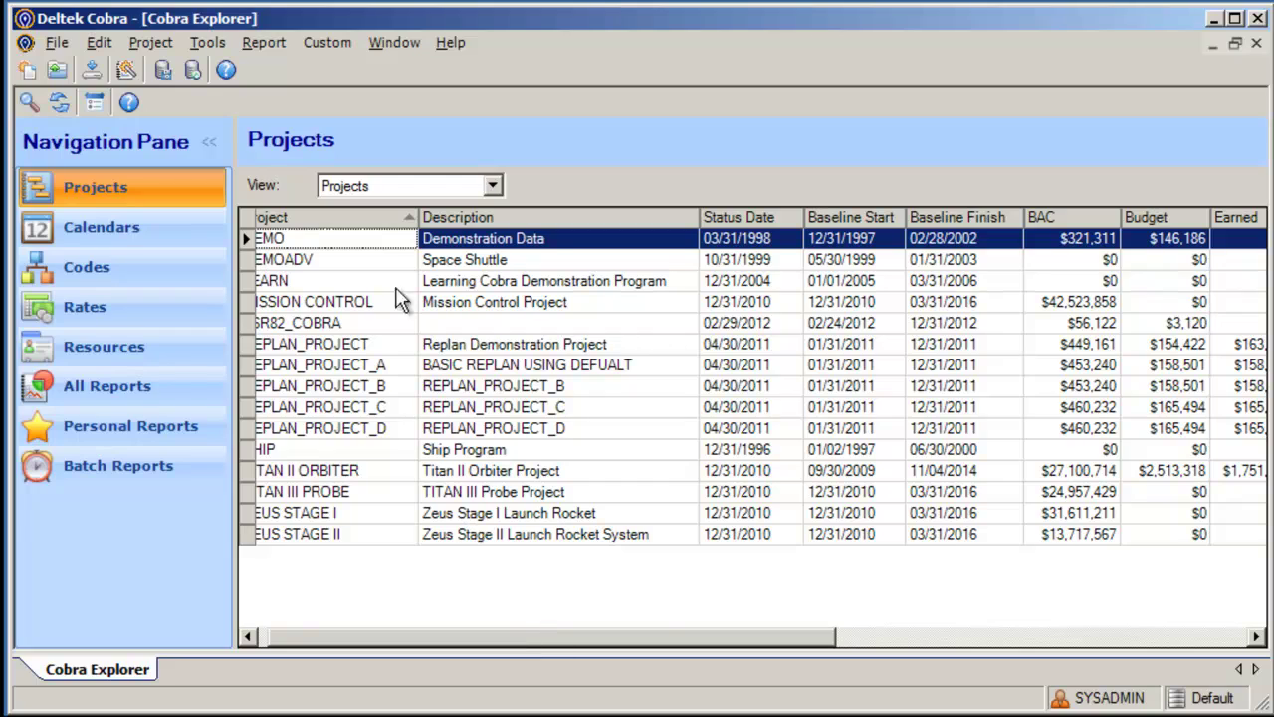
pyautogui.moveTo(285, 637); pyautogui.dragTo(269, 637)
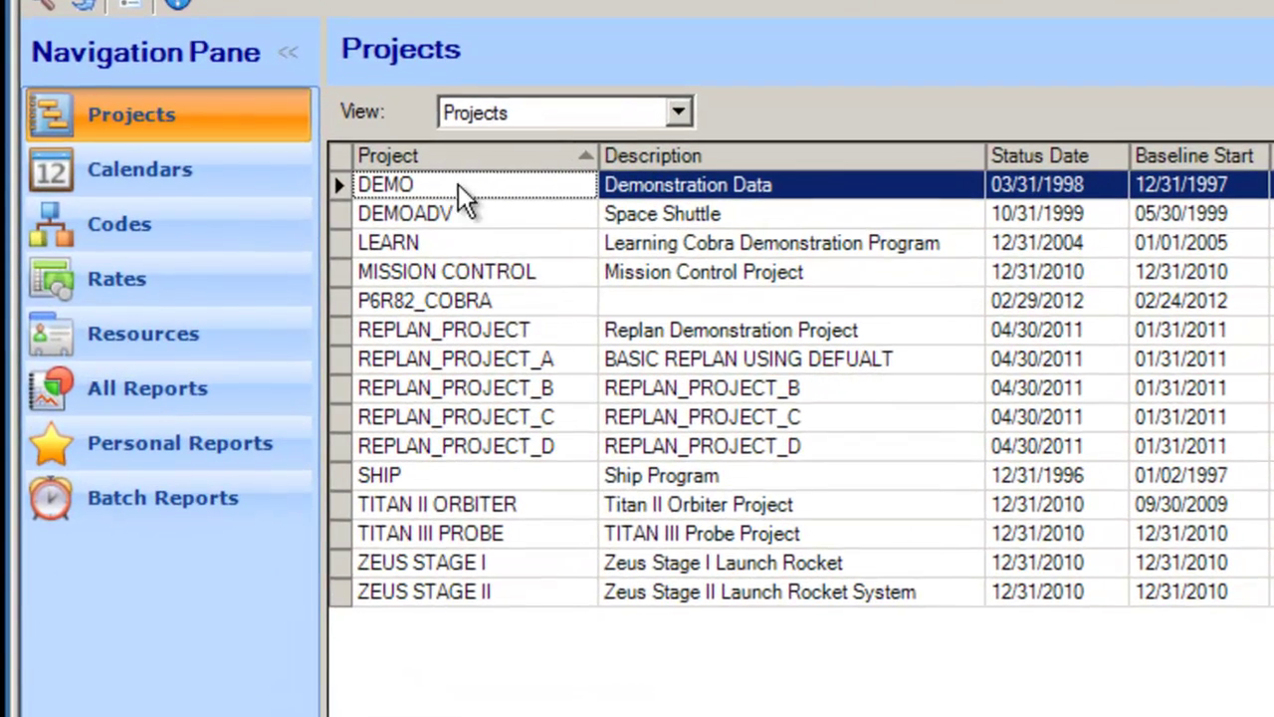
# Review the SRA_CAL calendar's holidays and its periods from 11/30/2010 to 02/28/2011, then close it
pyautogui.click(165, 179)
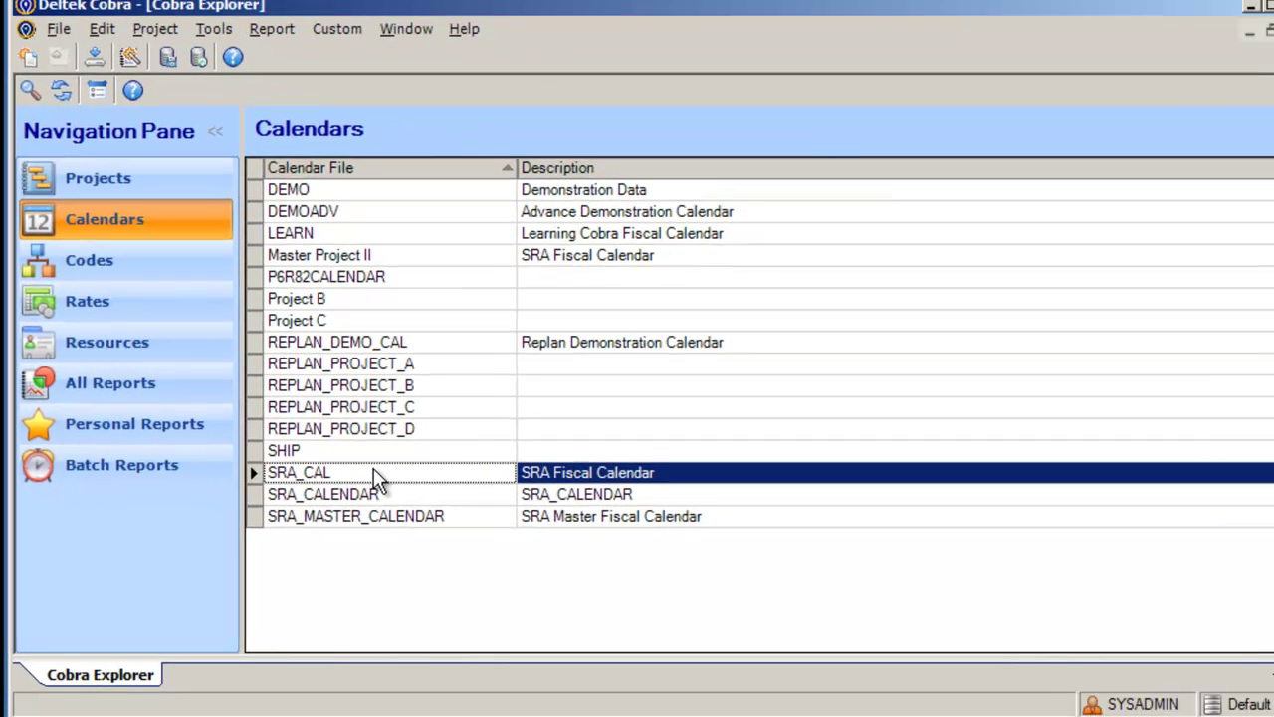
pyautogui.doubleClick(375, 472)
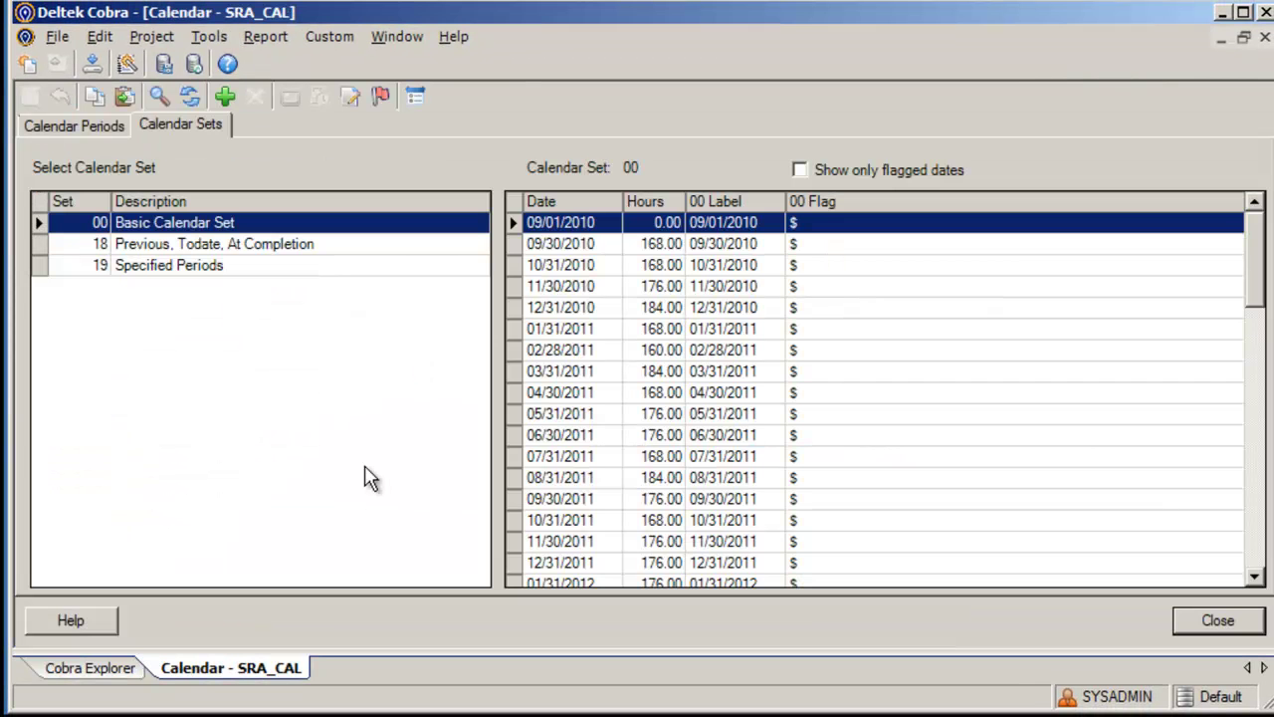
pyautogui.click(66, 124)
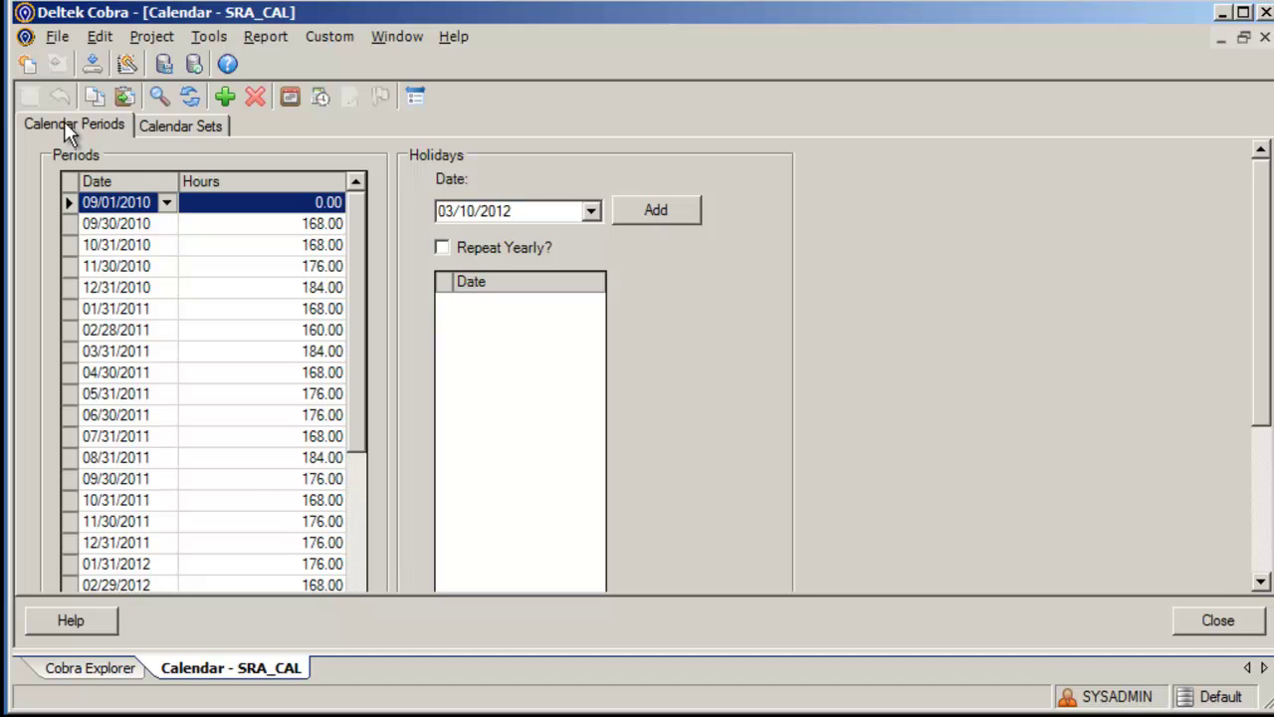
pyautogui.click(208, 127)
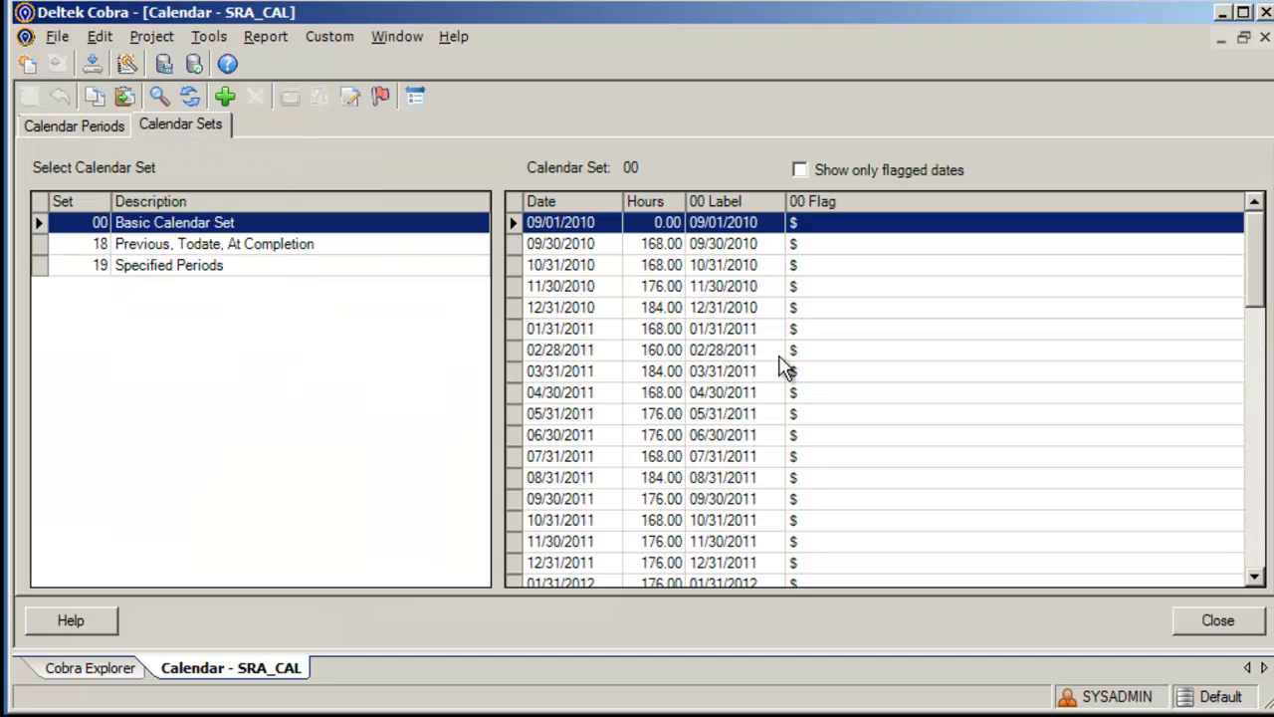
pyautogui.click(731, 288)
pyautogui.click(729, 311)
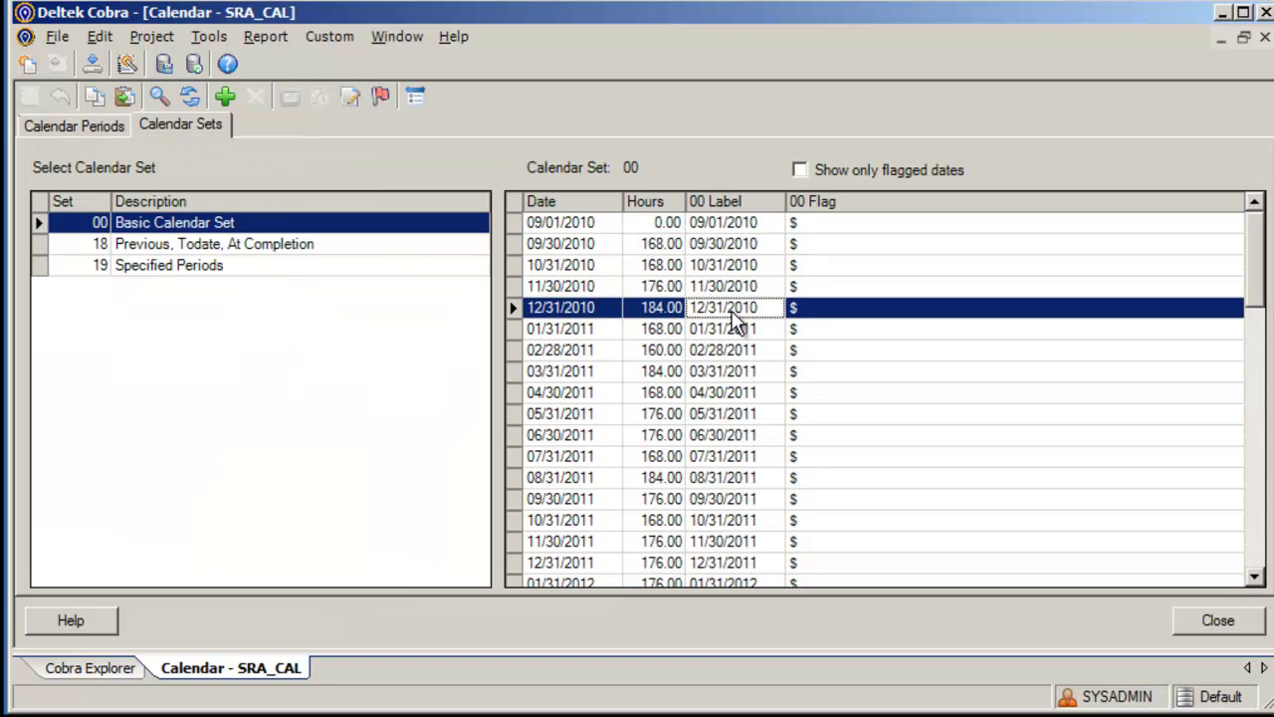
pyautogui.click(734, 335)
pyautogui.click(733, 354)
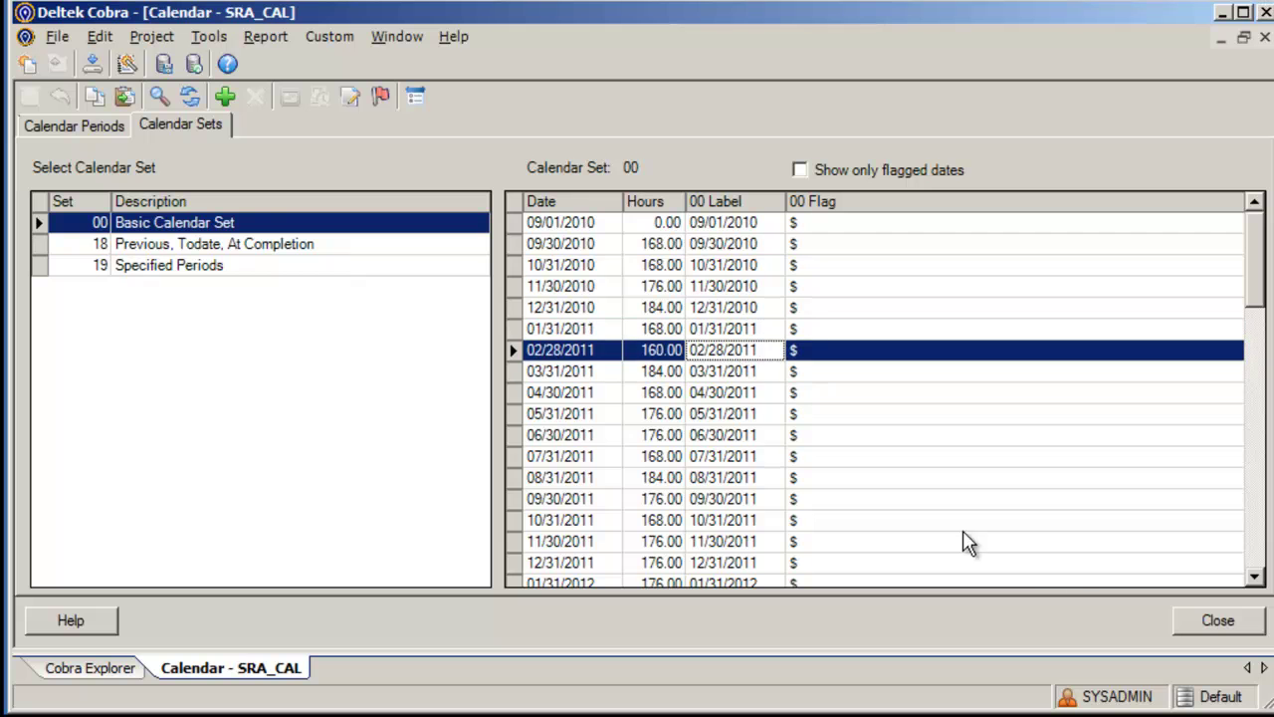
pyautogui.click(1204, 621)
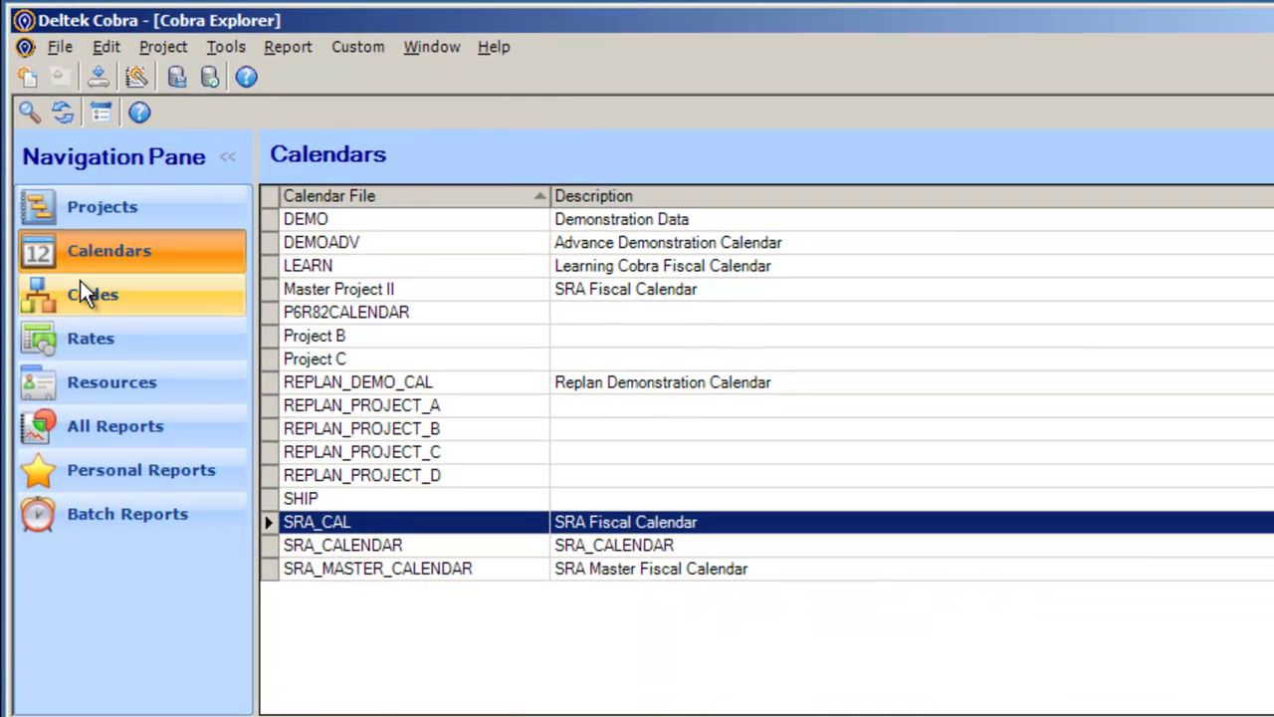
# Browse the DEMO_WB code file, expanding codes 1, 1.01 and 1.02 Training, then close it
pyautogui.click(95, 279)
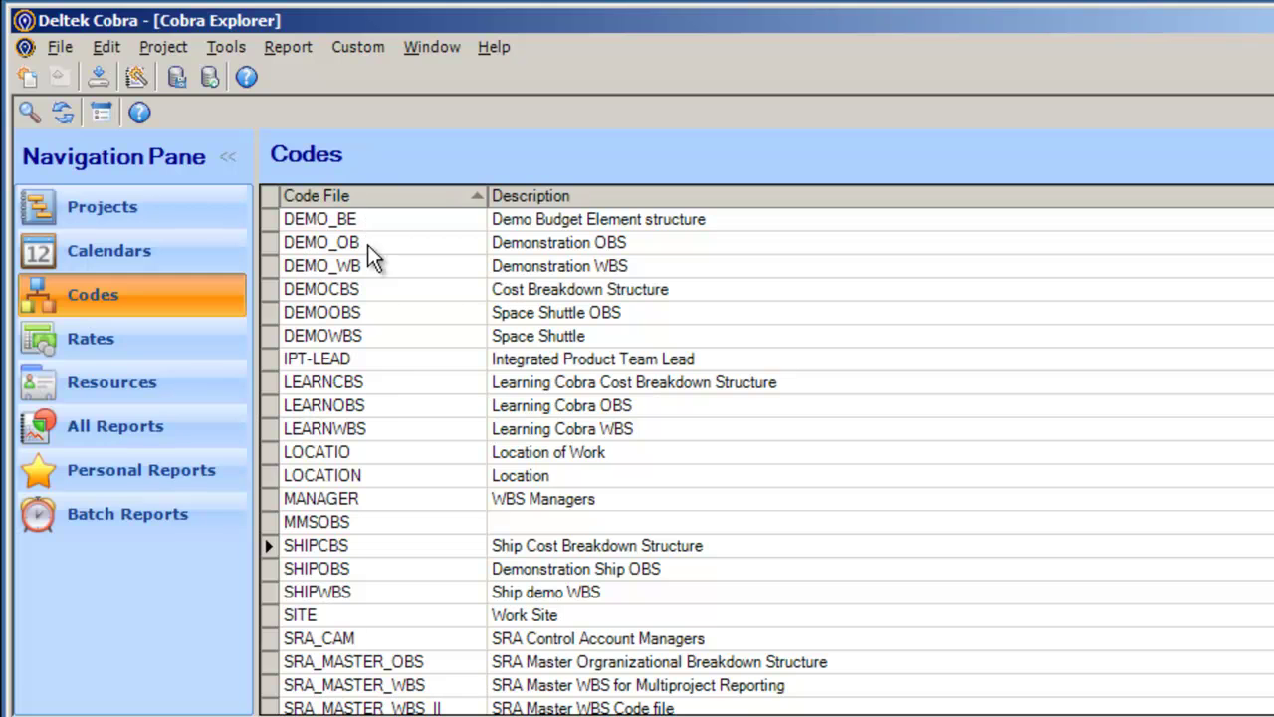
pyautogui.doubleClick(549, 270)
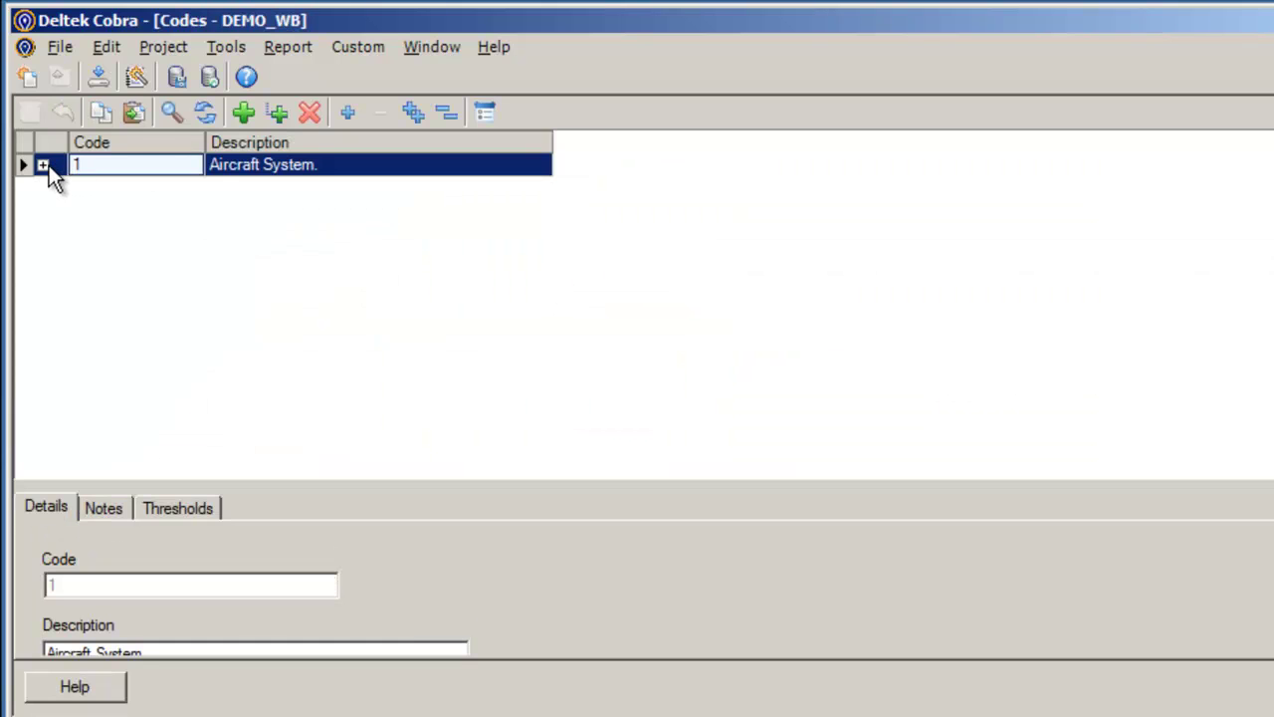
pyautogui.click(43, 166)
pyautogui.click(61, 188)
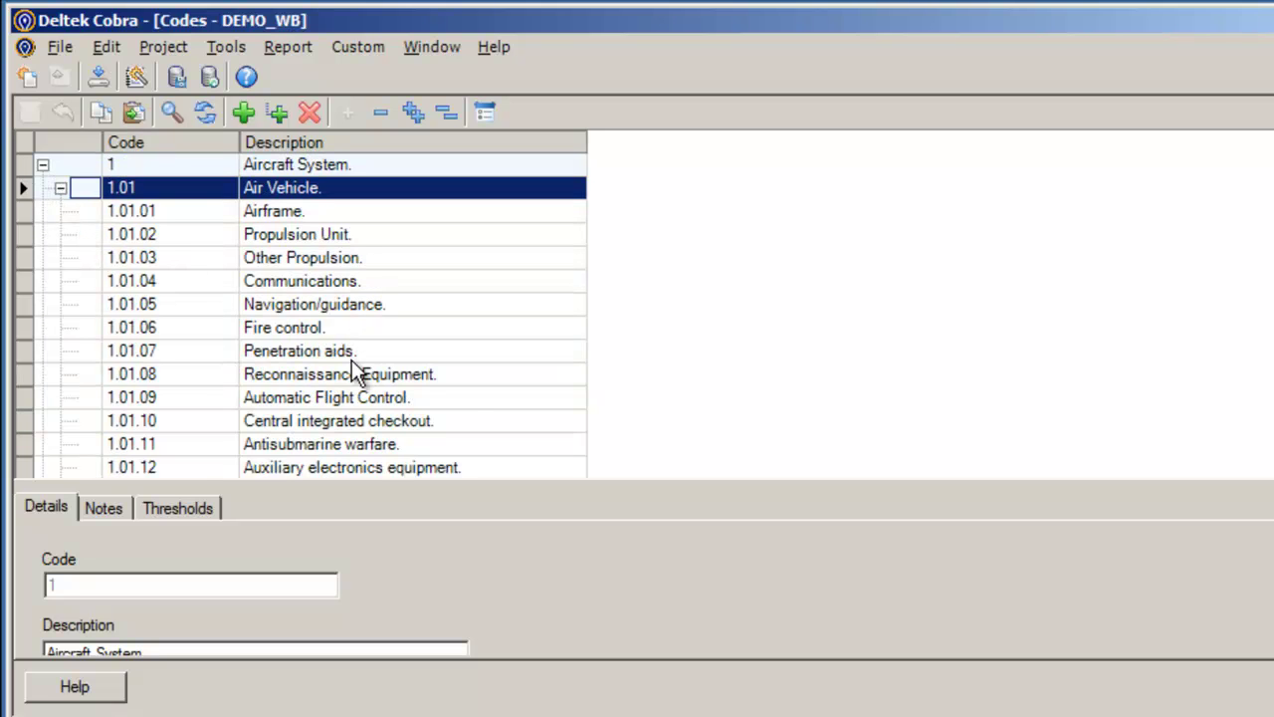
pyautogui.scroll(-4, 355, 370)
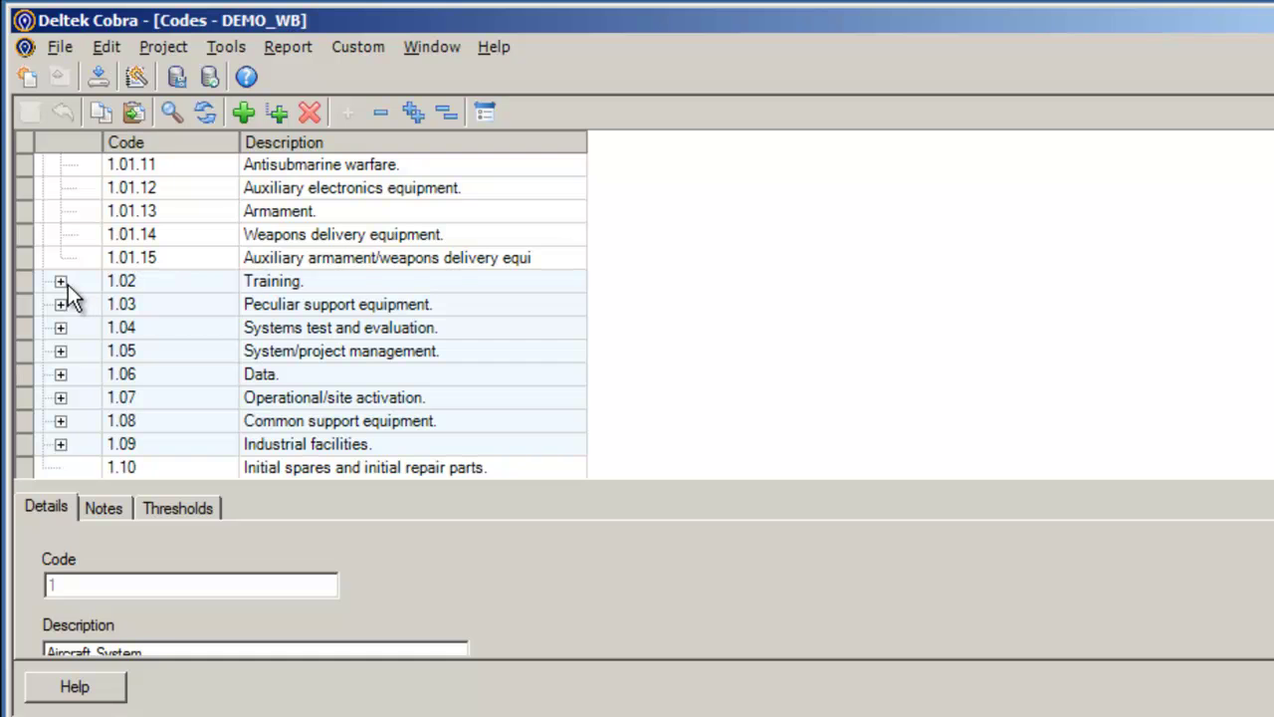
pyautogui.click(68, 284)
pyautogui.click(60, 283)
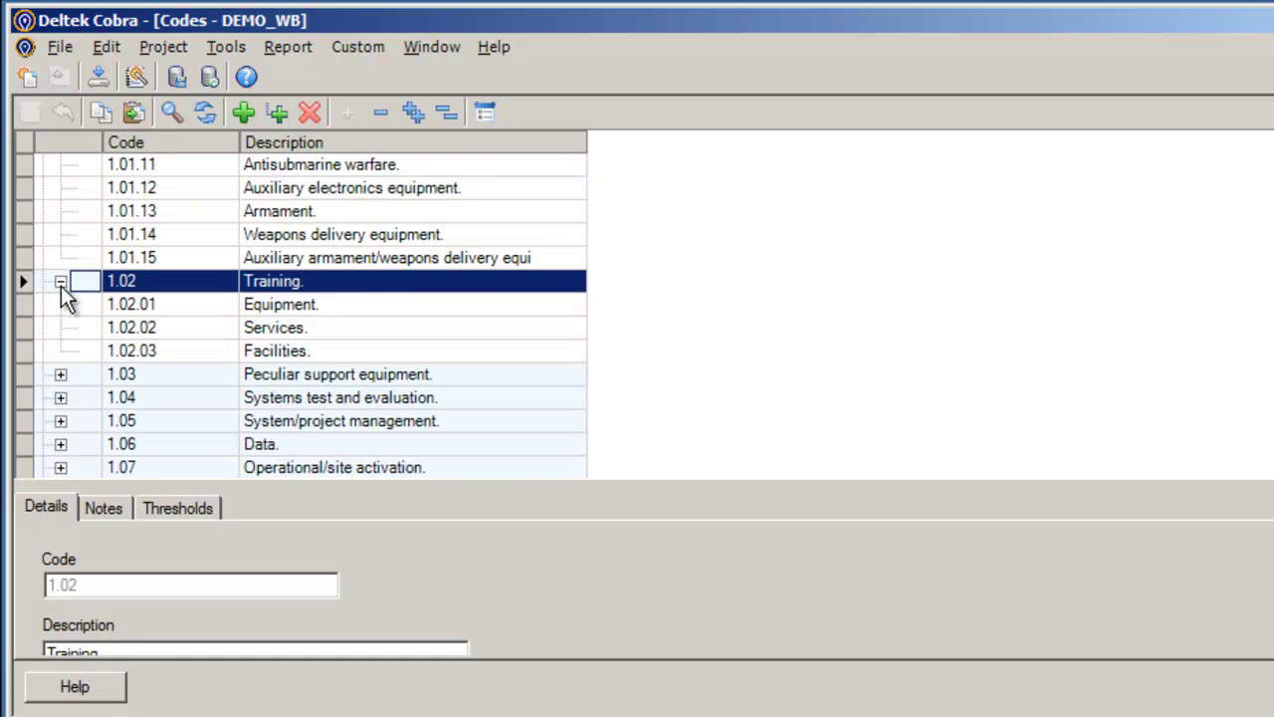
pyautogui.click(261, 349)
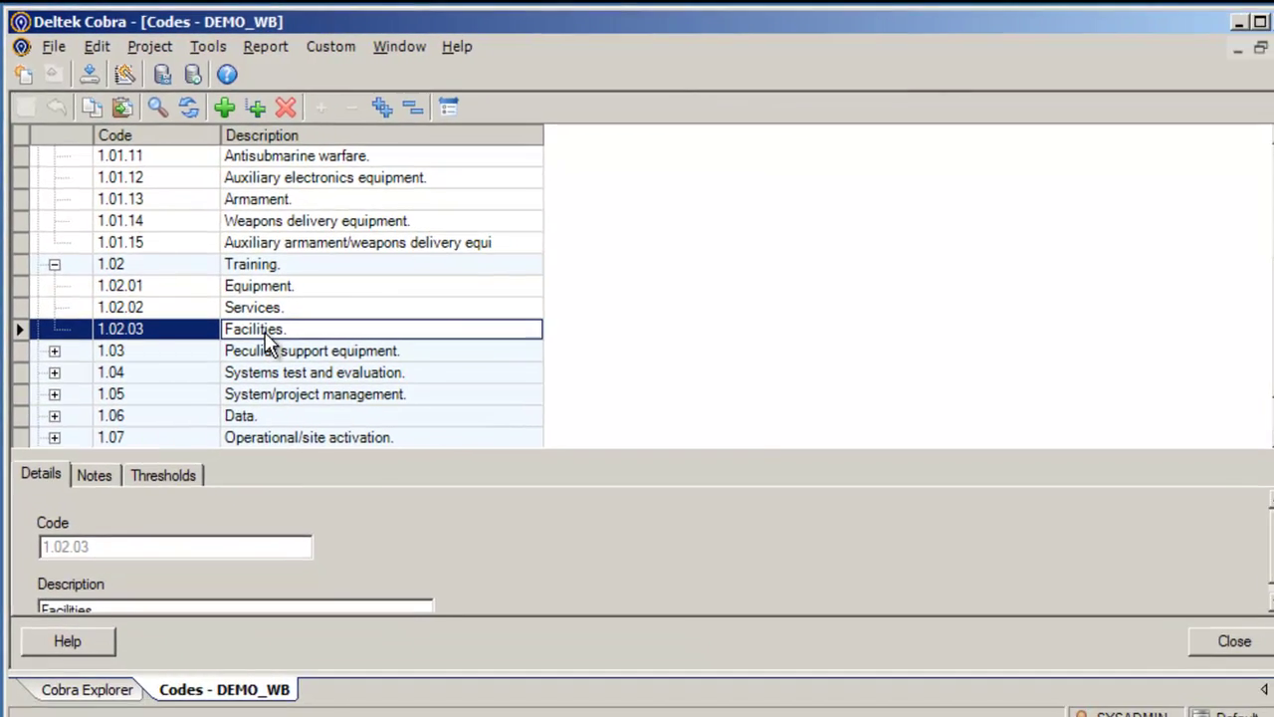
pyautogui.click(1206, 627)
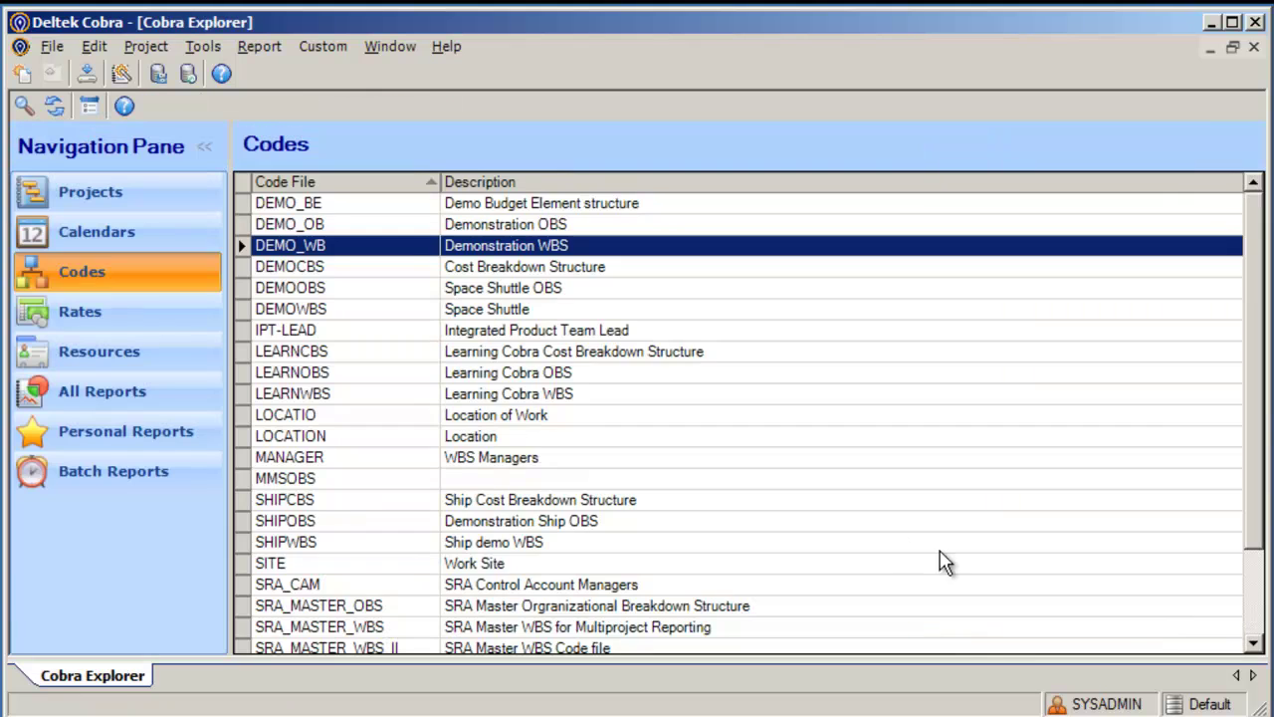
# Open the SRA_RATE rate sets from the rate files list
pyautogui.click(159, 311)
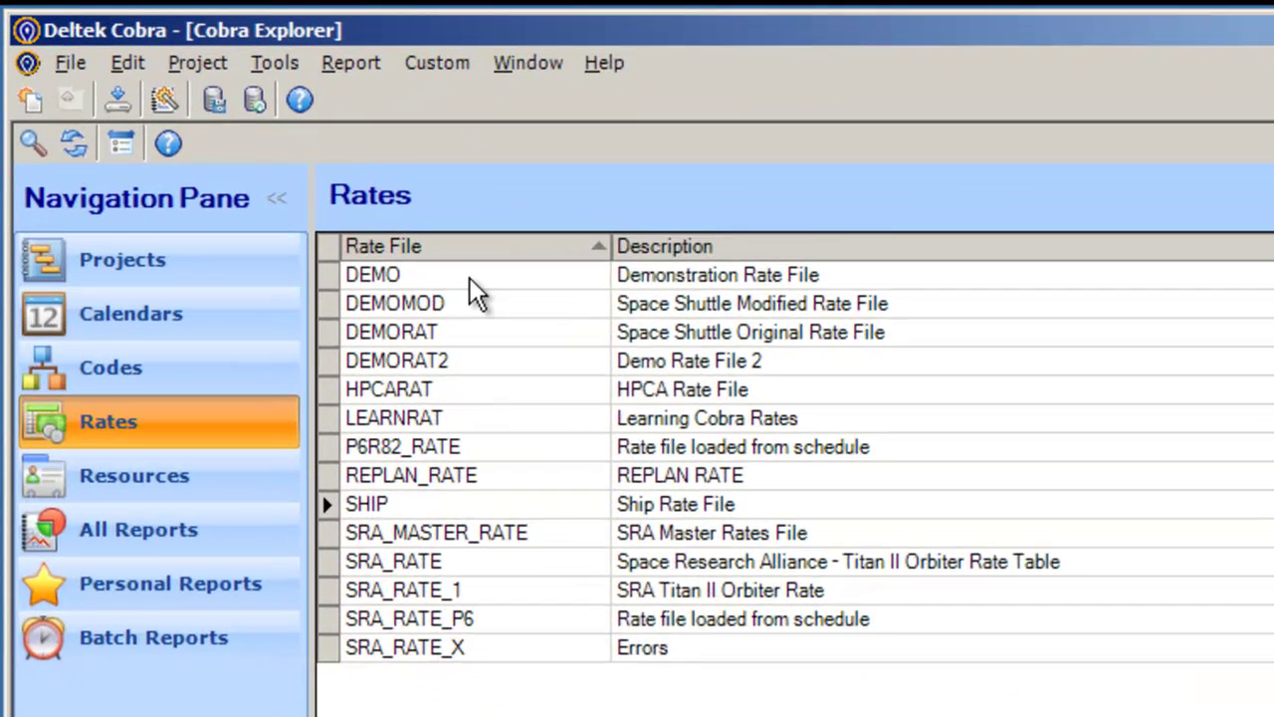
pyautogui.click(348, 205)
pyautogui.doubleClick(497, 293)
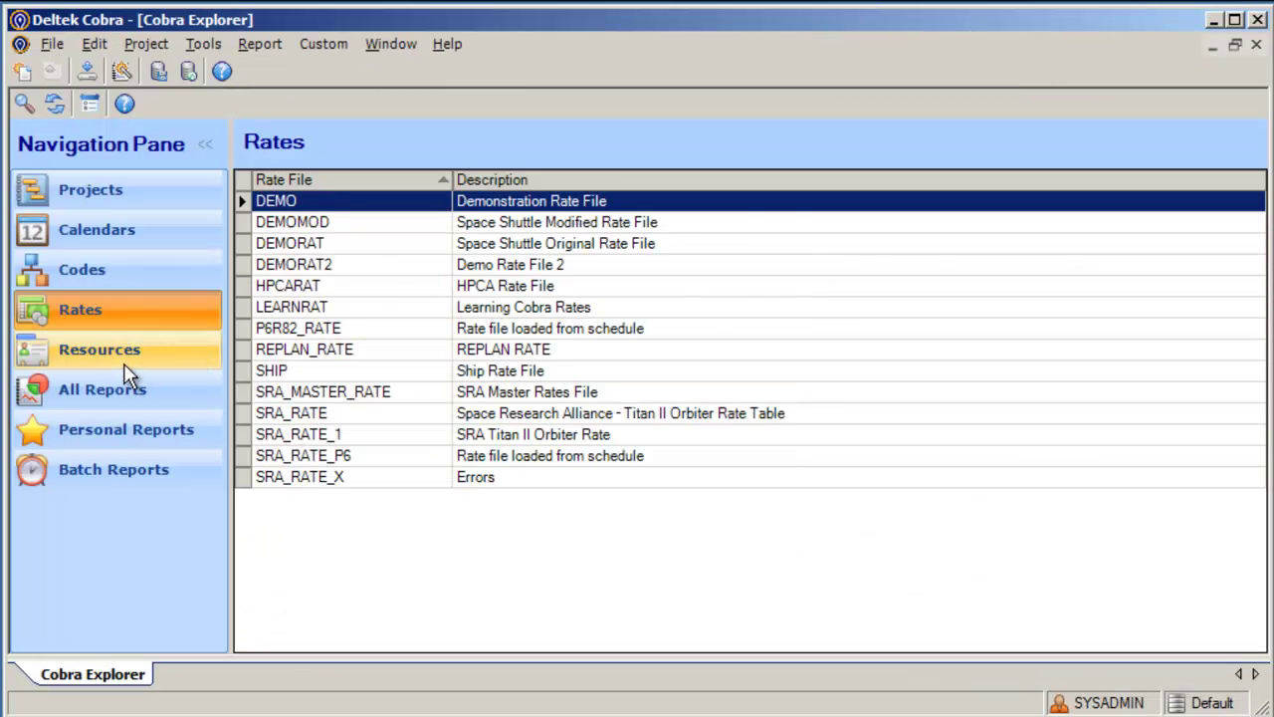
# Open the LEARNBE resource file and inspect the Engineer's GANDA calculation formula
pyautogui.click(122, 360)
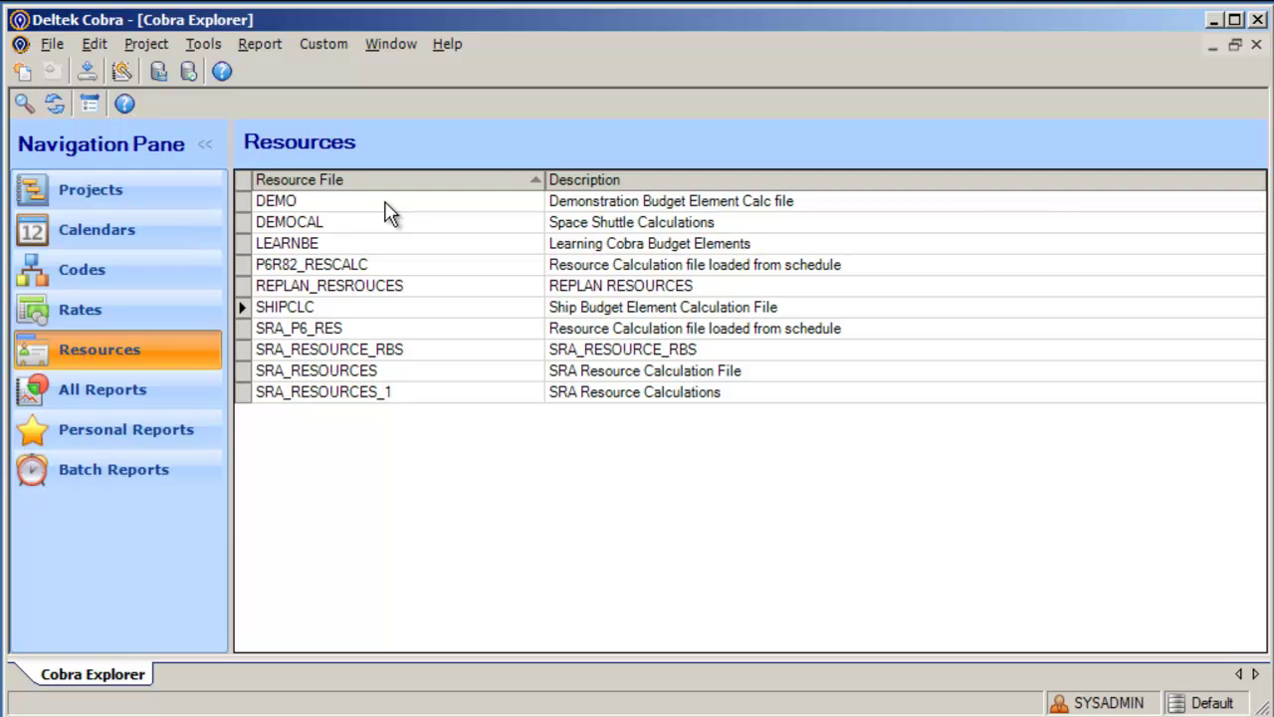
pyautogui.click(340, 332)
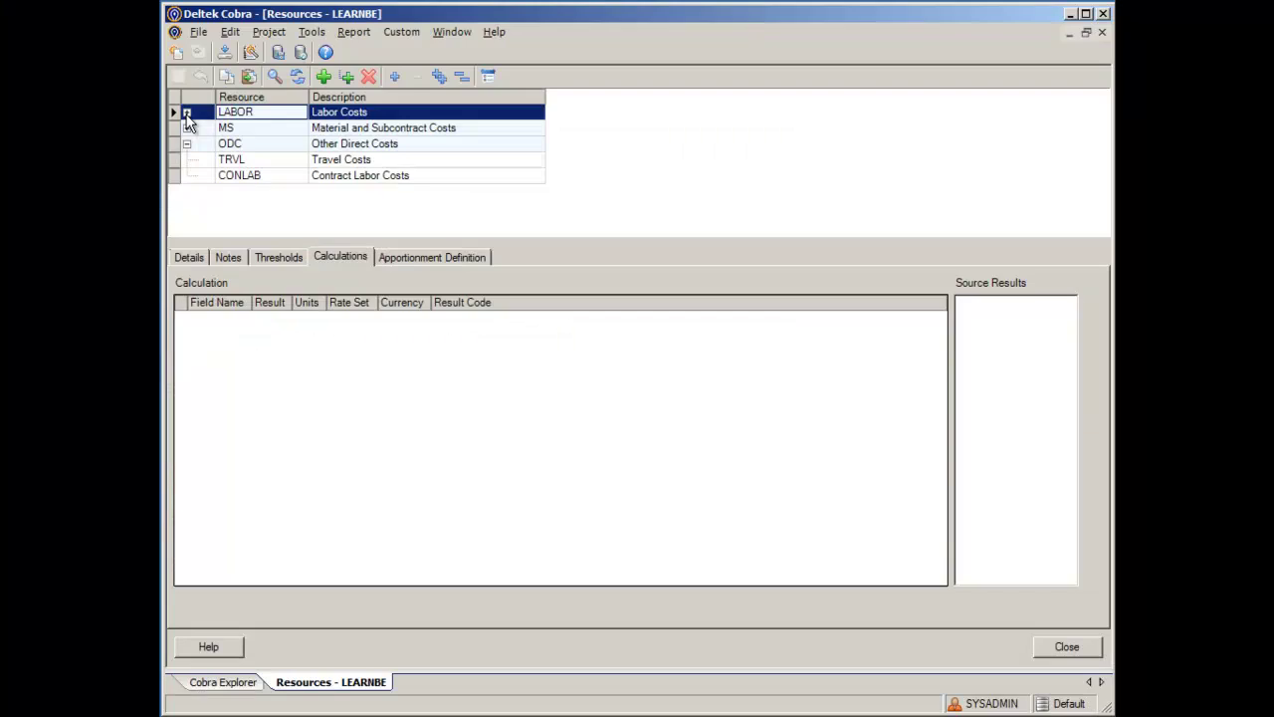
pyautogui.click(179, 114)
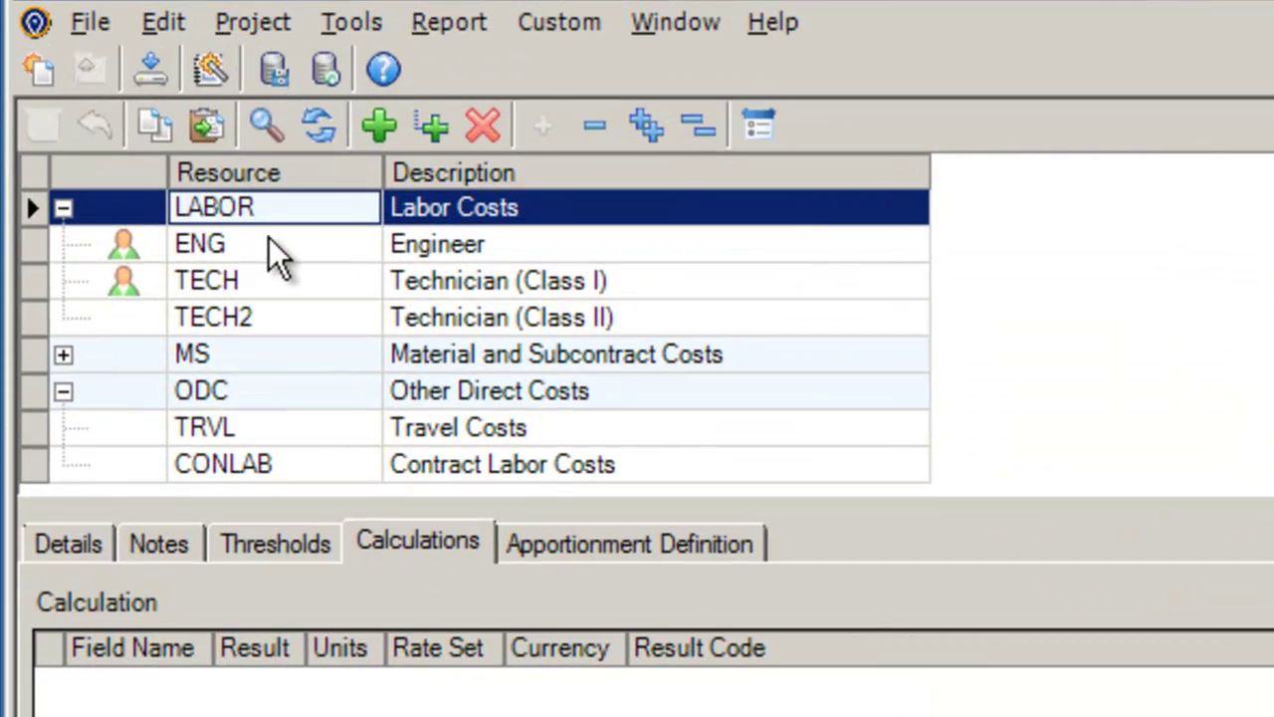
pyautogui.click(271, 237)
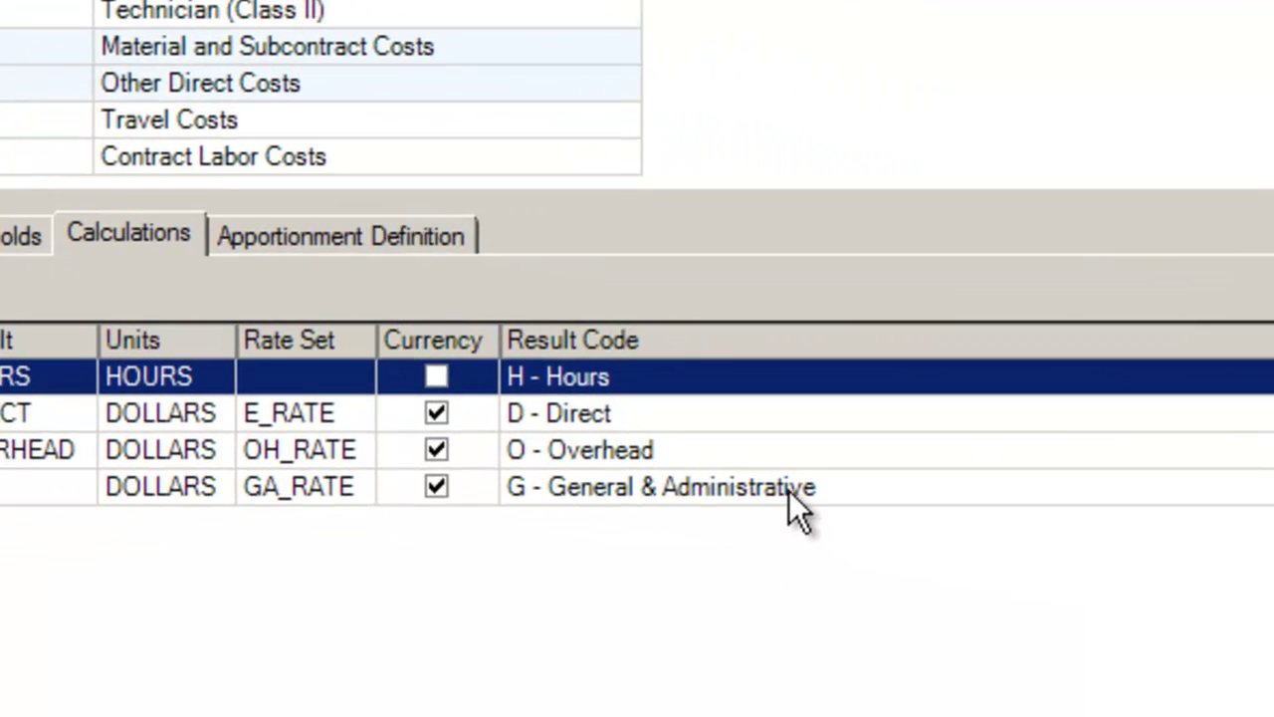
pyautogui.click(1082, 537)
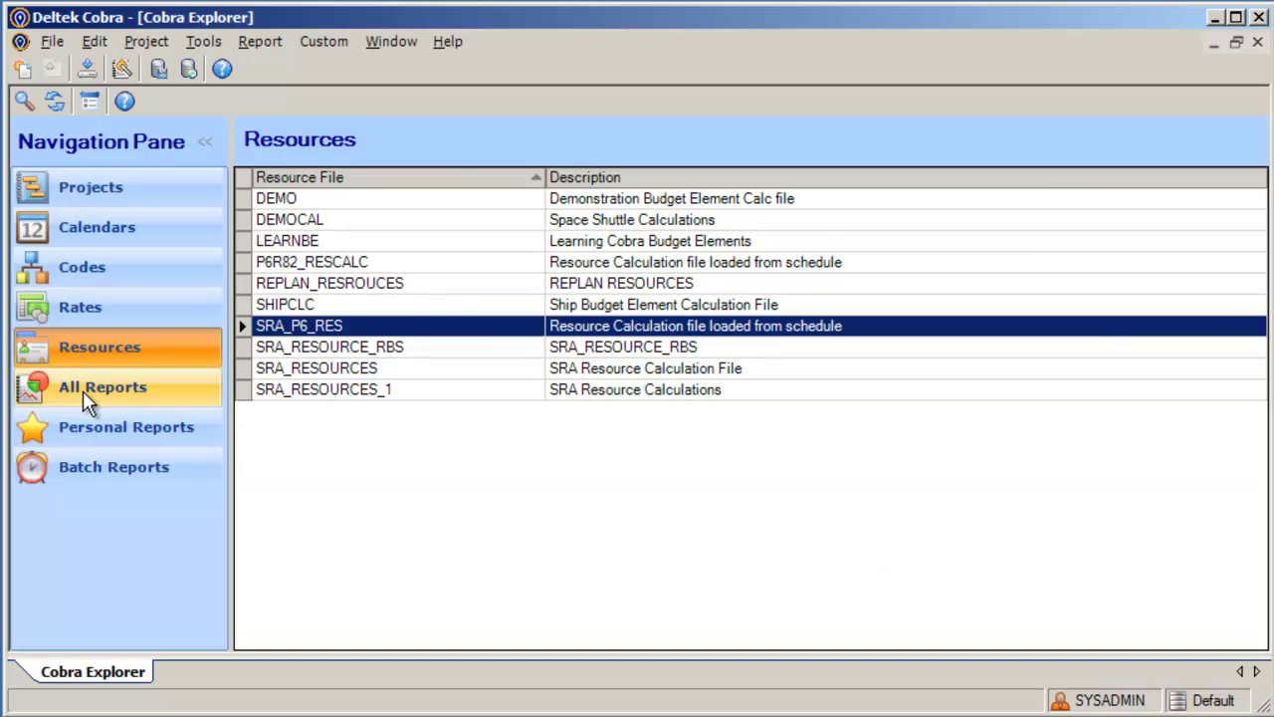
# Browse All Reports, selecting CPR Format 1, then view the Personal Reports list
pyautogui.click(85, 389)
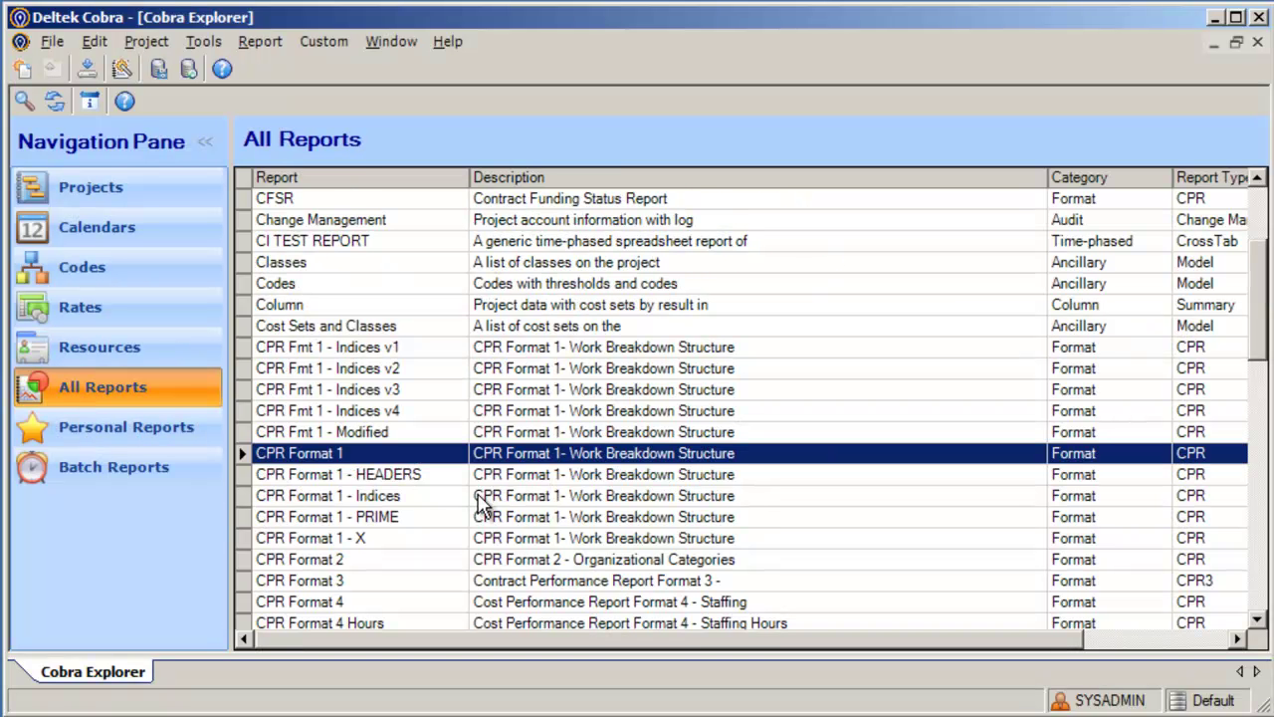
pyautogui.click(313, 452)
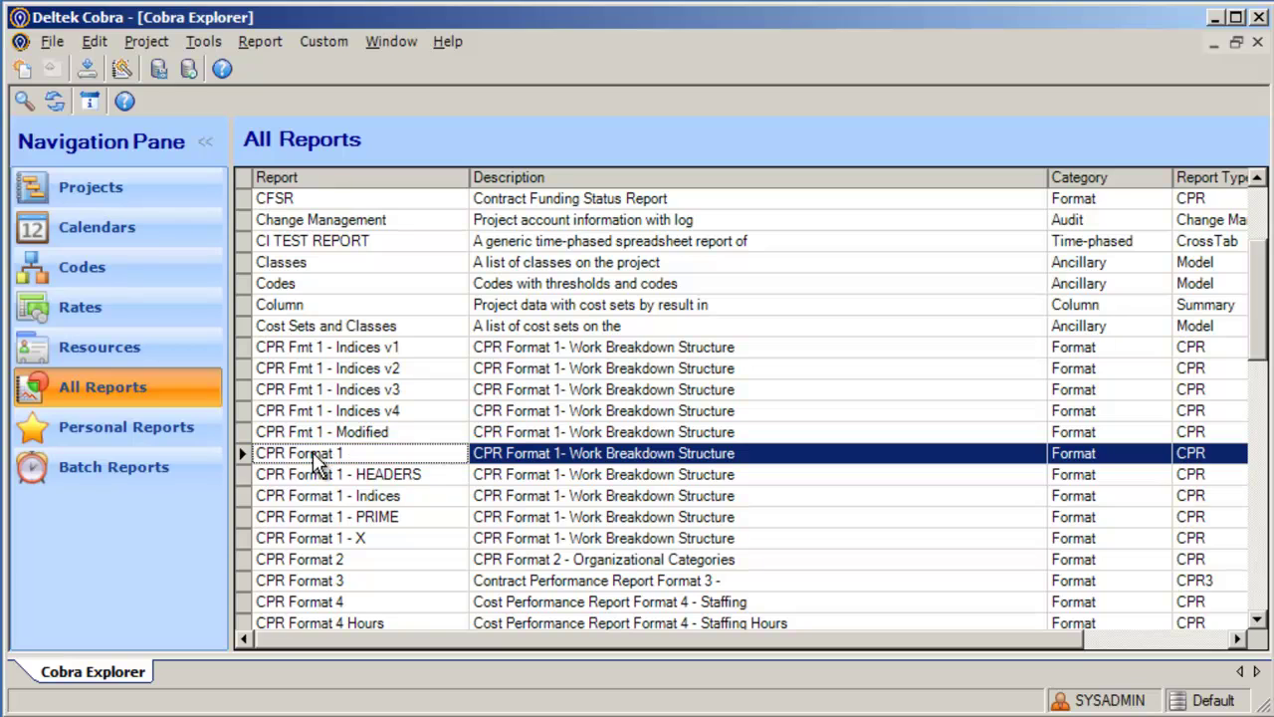
pyautogui.click(520, 457)
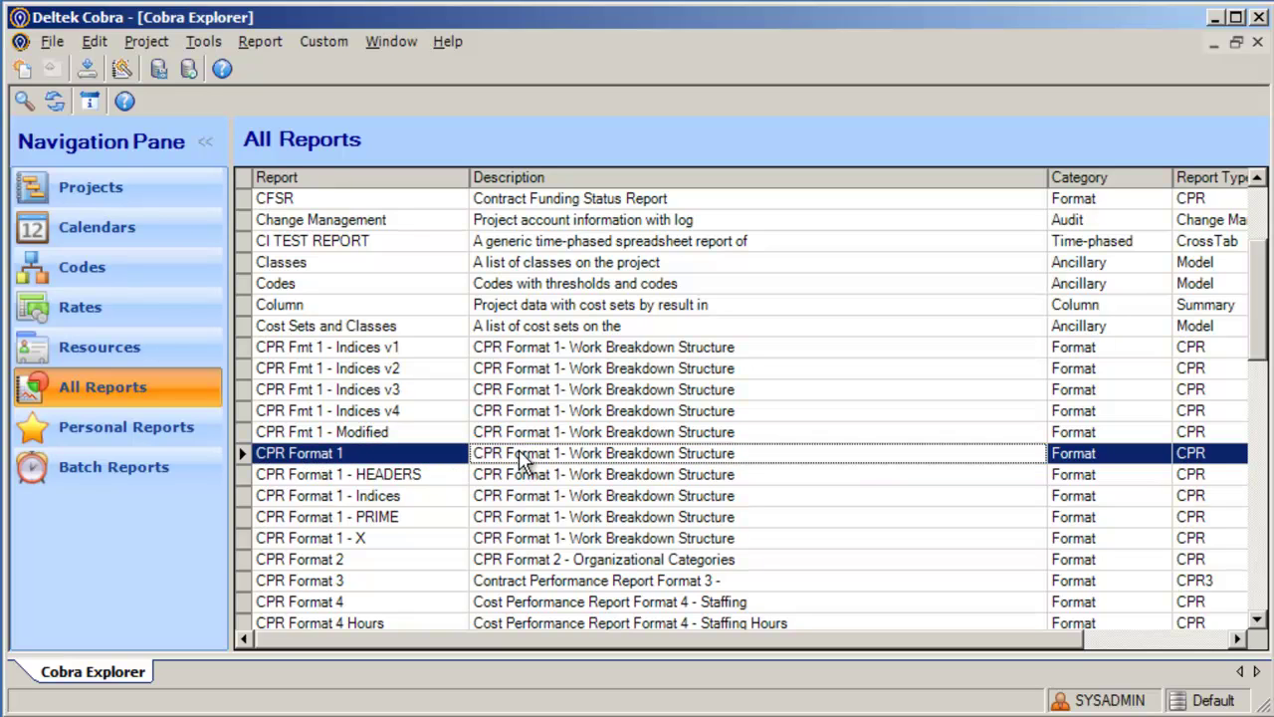
pyautogui.click(164, 431)
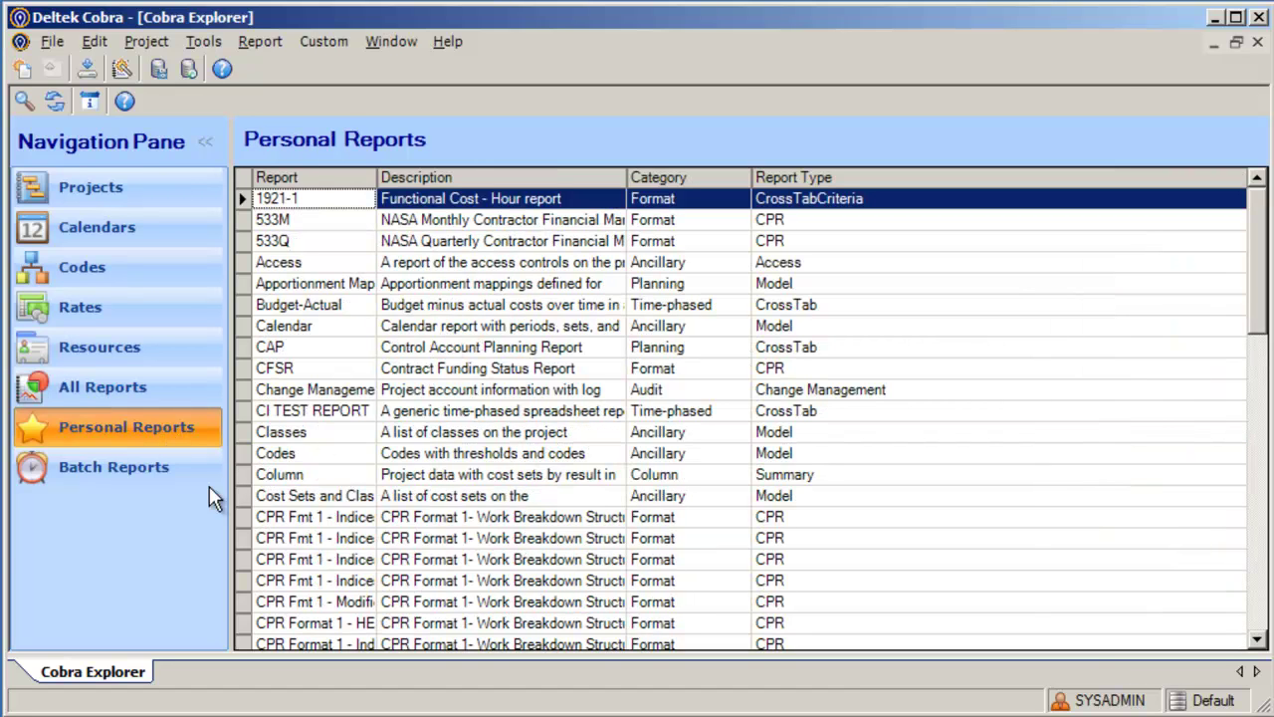
# Show the reports in the Monthly CDRLs batch and its right-click options
pyautogui.click(143, 477)
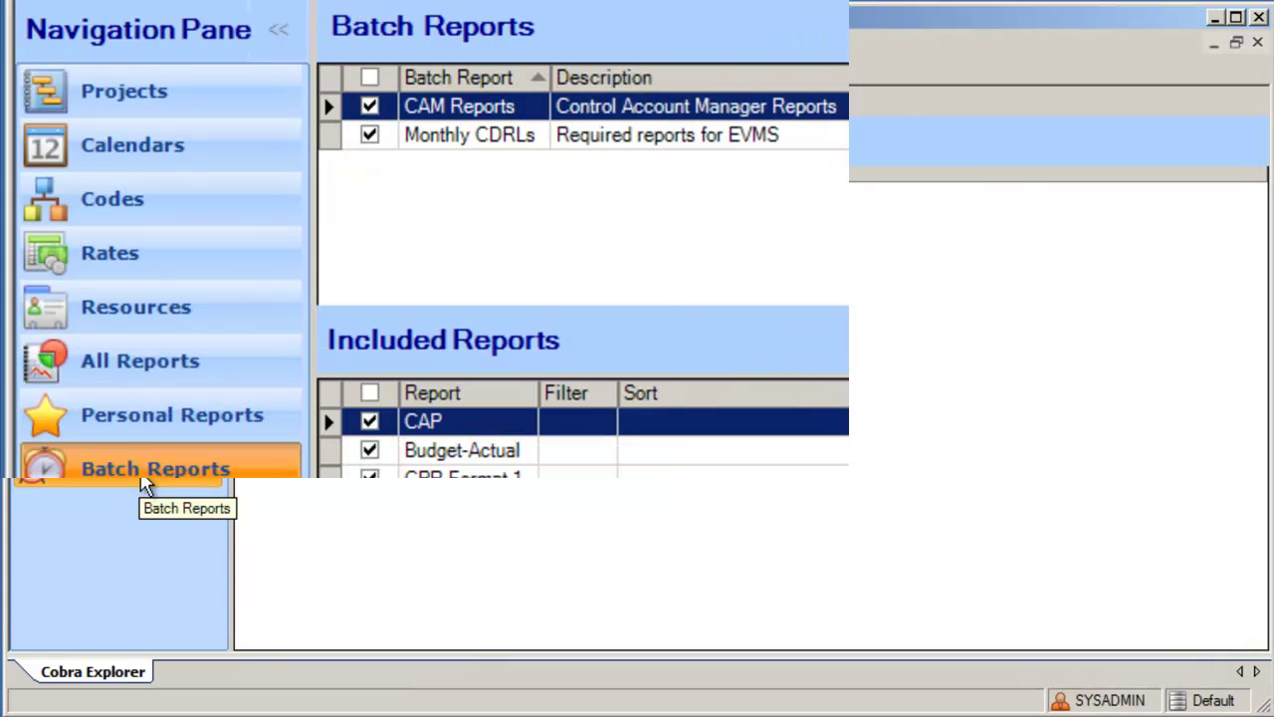
pyautogui.click(371, 217)
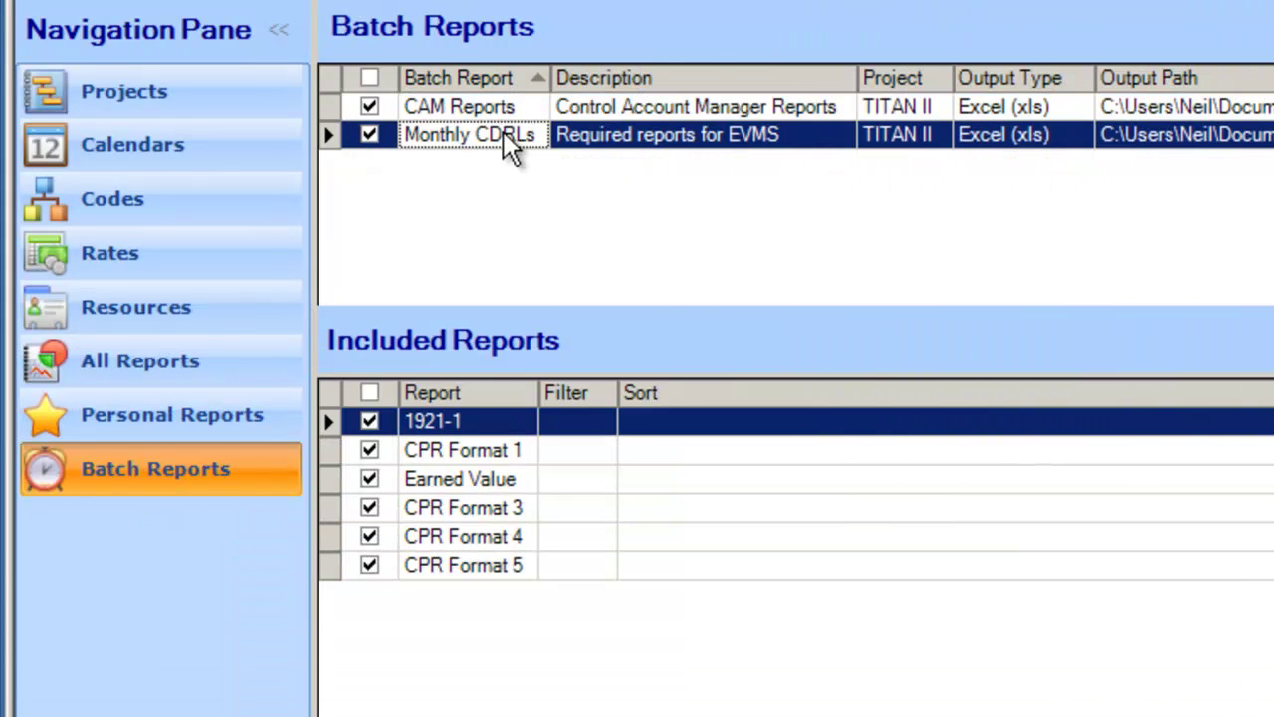
pyautogui.rightClick(502, 227)
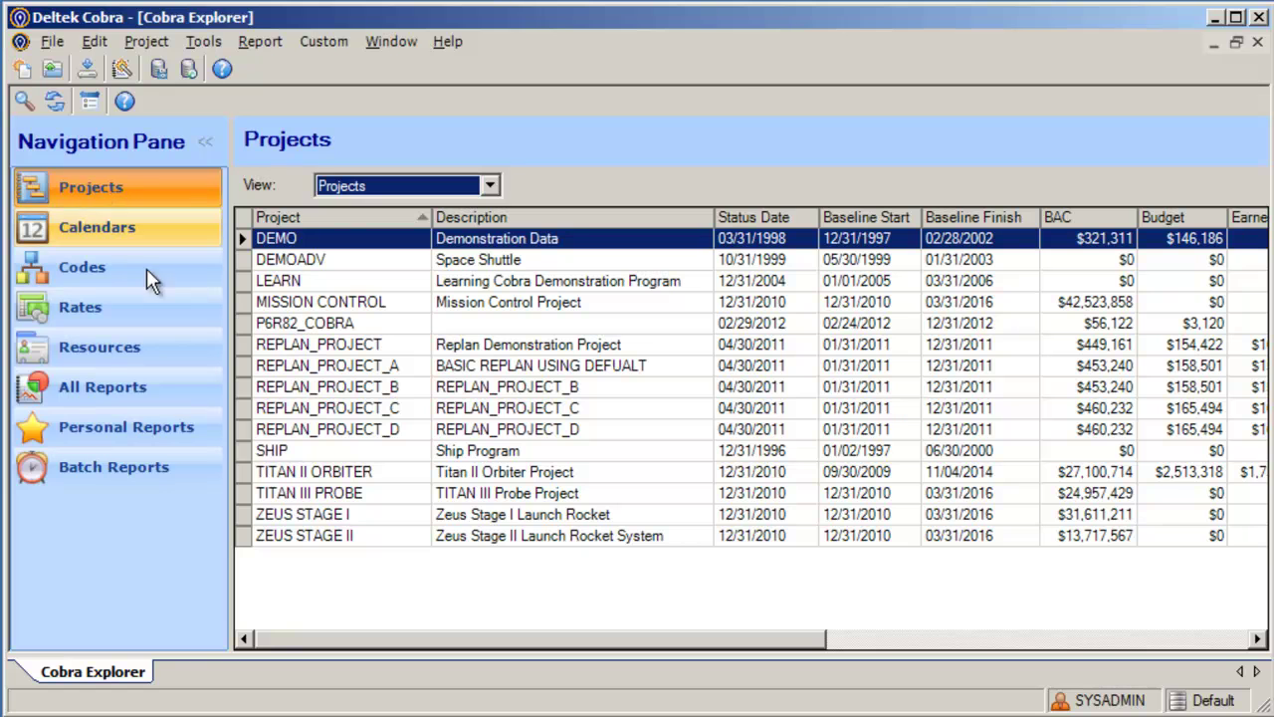
# Open TITAN II ORBITER and view the Design, Workshop Assembly and Management control accounts
pyautogui.click(475, 472)
pyautogui.doubleClick(476, 472)
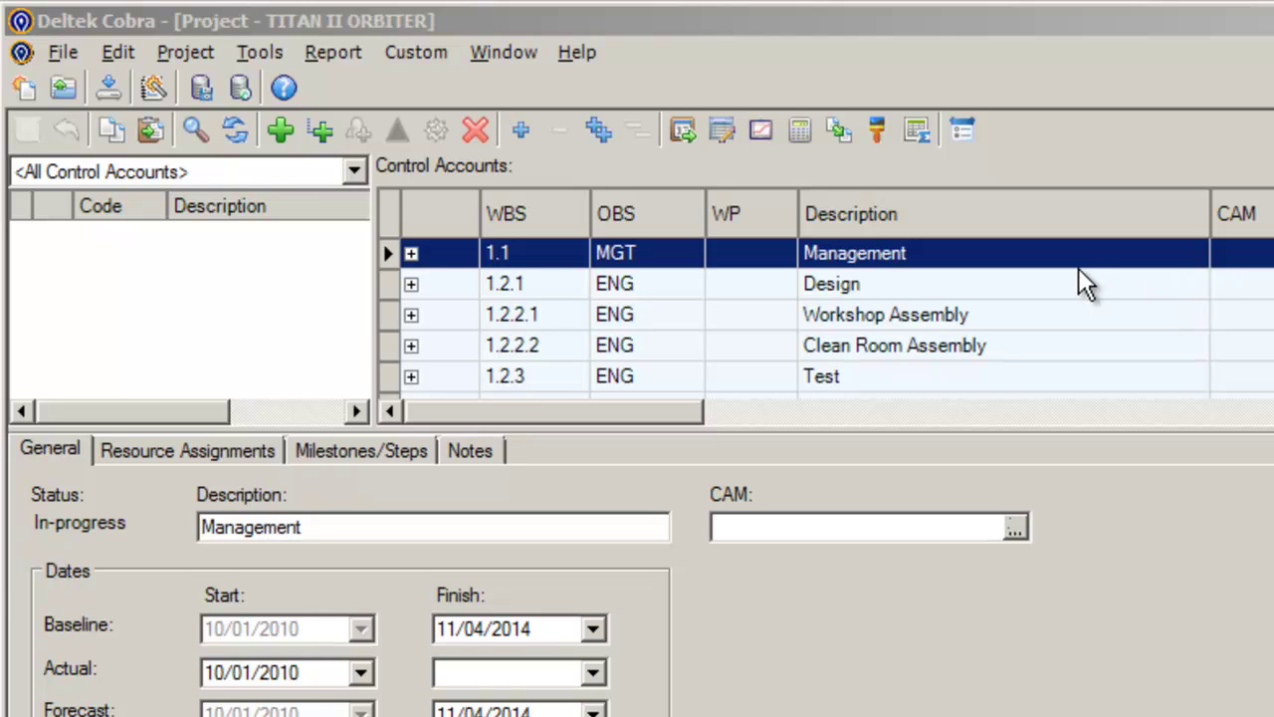
pyautogui.click(1091, 289)
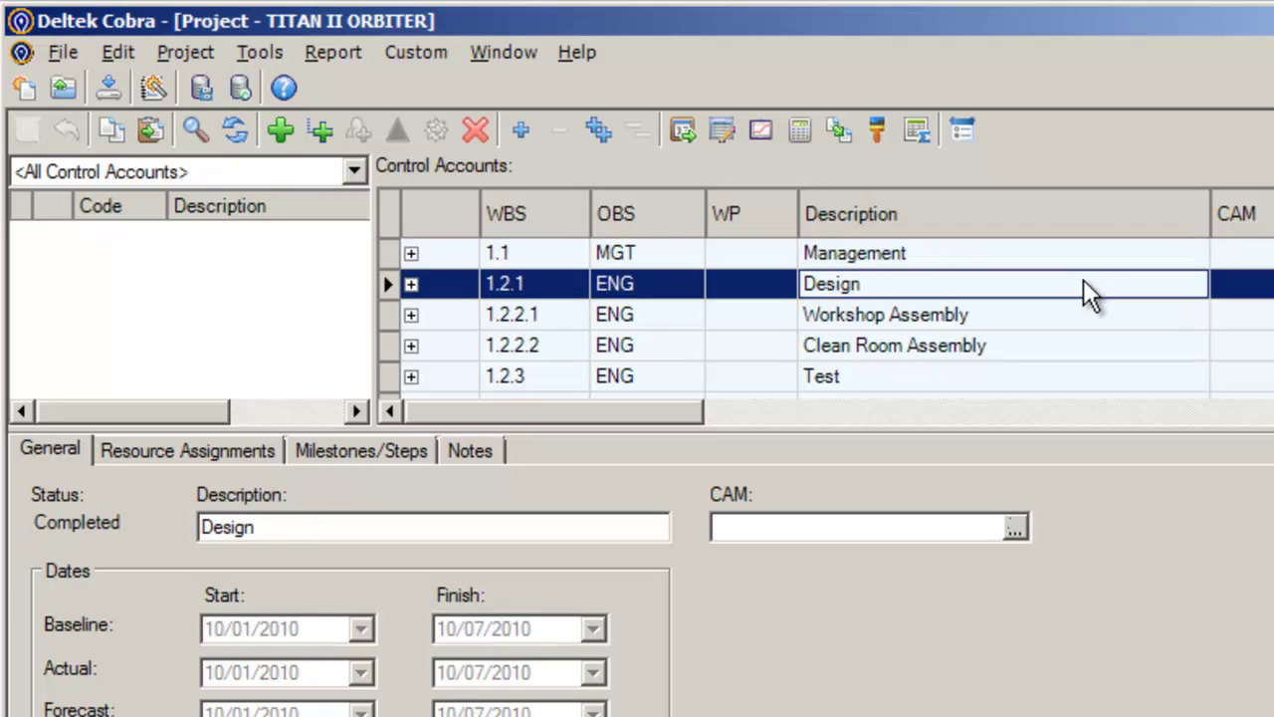
pyautogui.click(1072, 310)
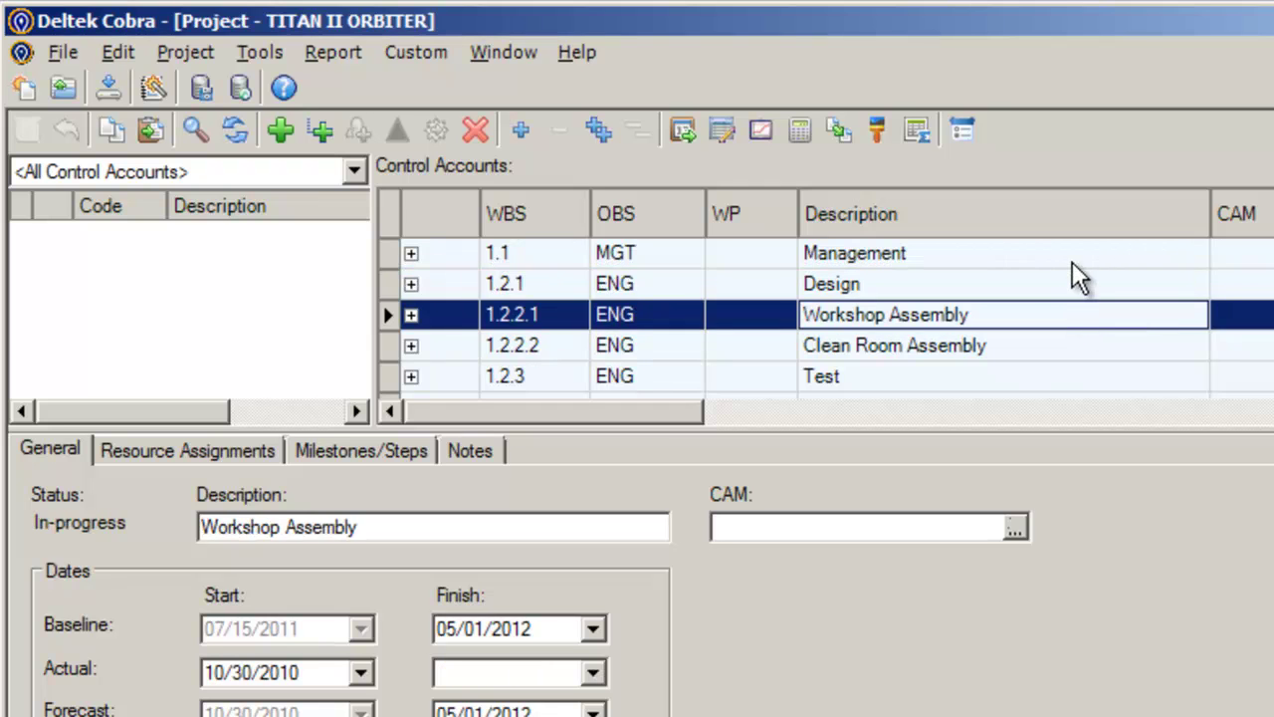
pyautogui.click(1072, 261)
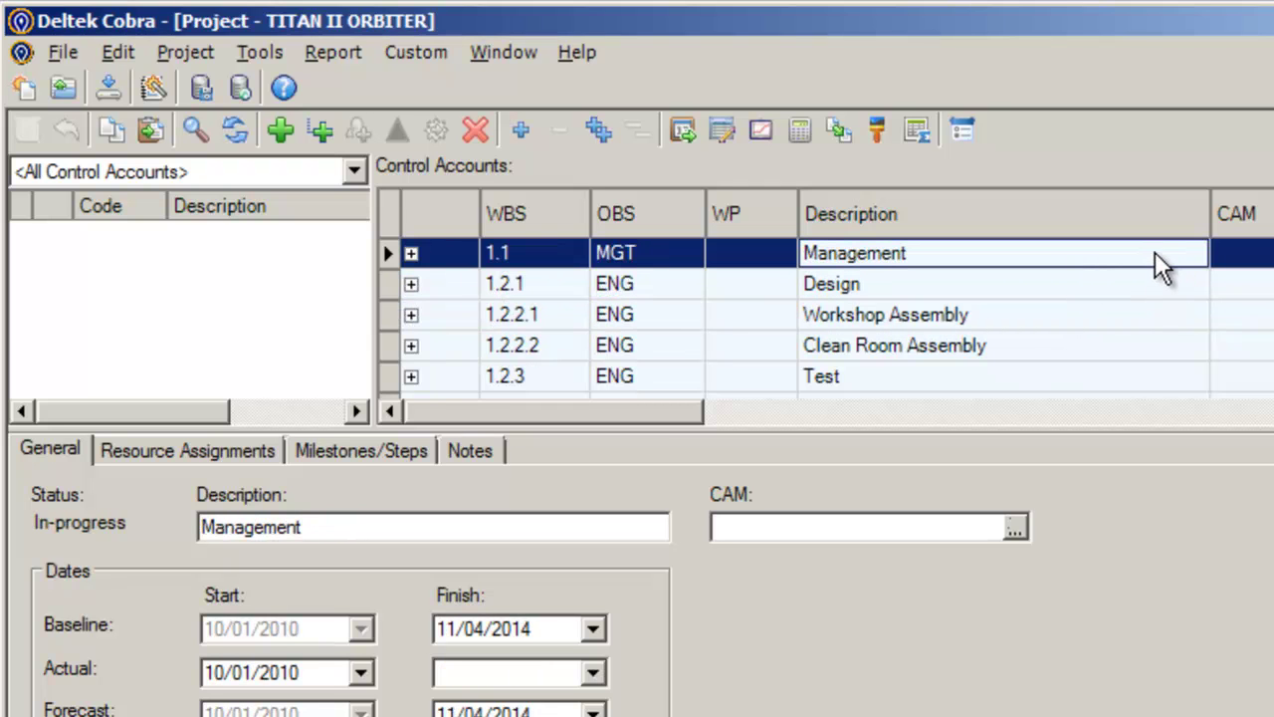
pyautogui.click(411, 253)
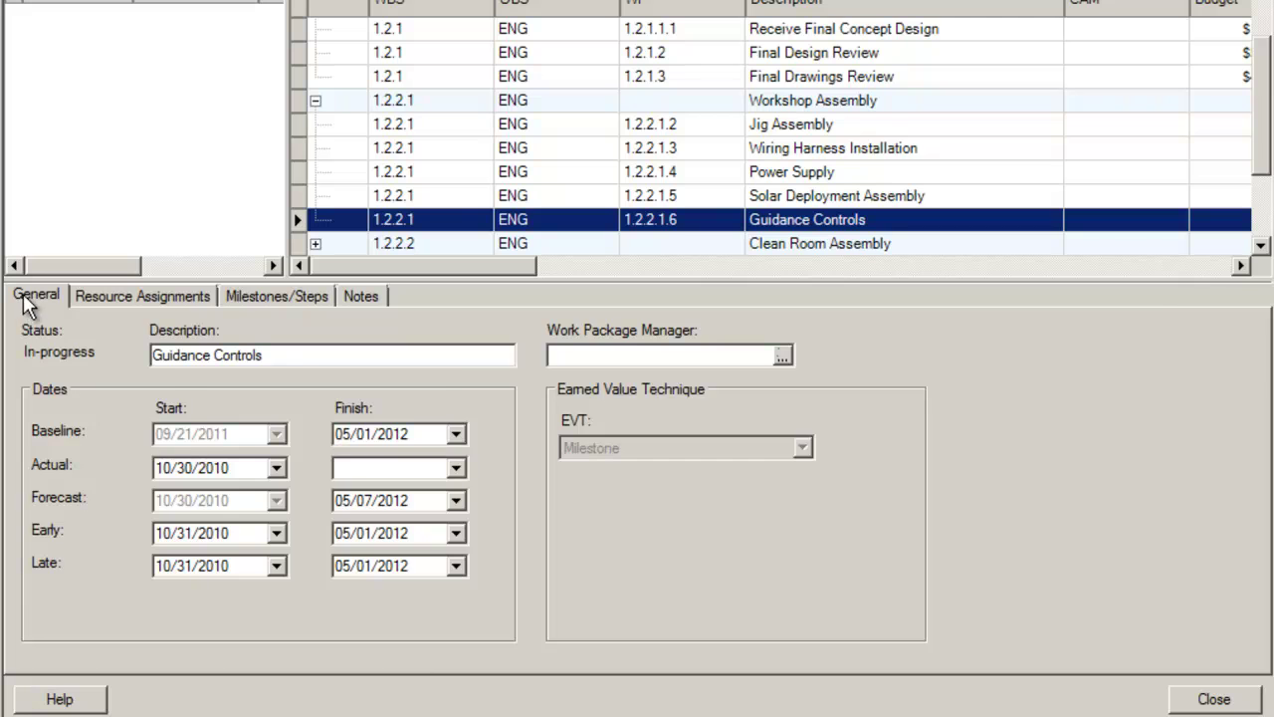
# Cycle through the Guidance Controls work package's Resource Assignments, Milestones and General tabs
pyautogui.hotkey('ctrl', 'Tab')
pyautogui.hotkey('ctrl', 'Tab')
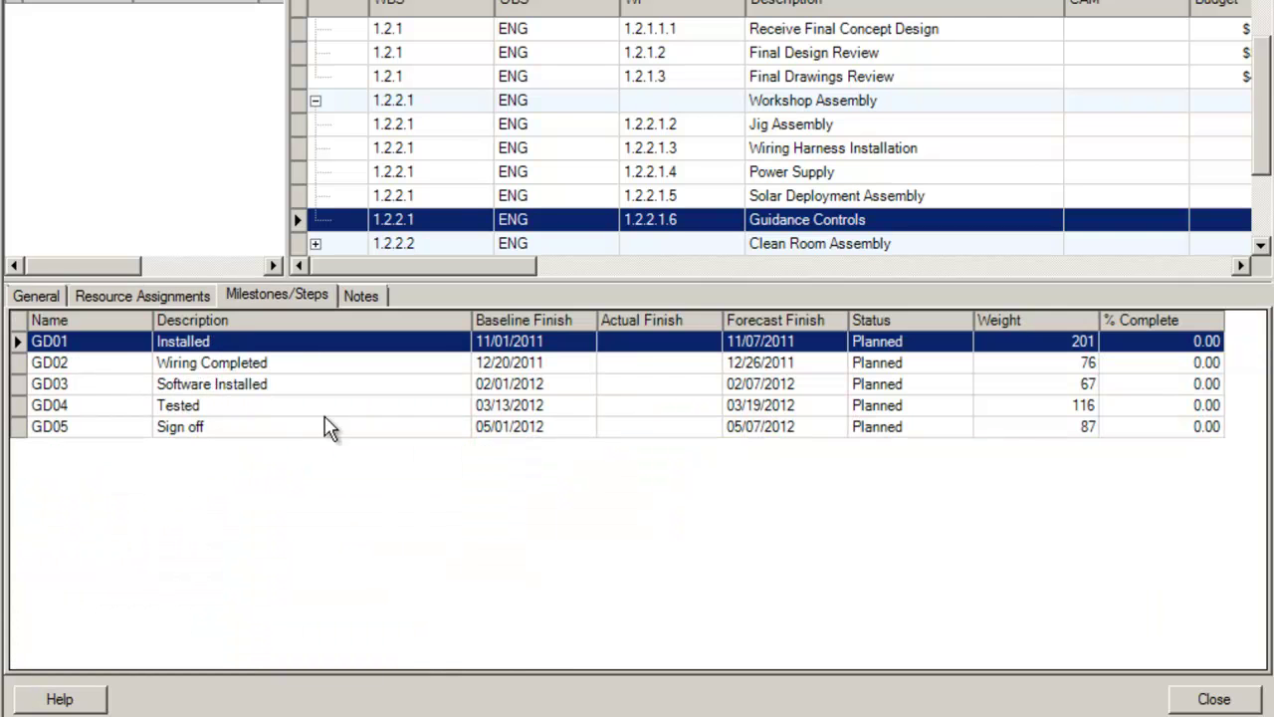
pyautogui.hotkey('ctrl', 'Tab')
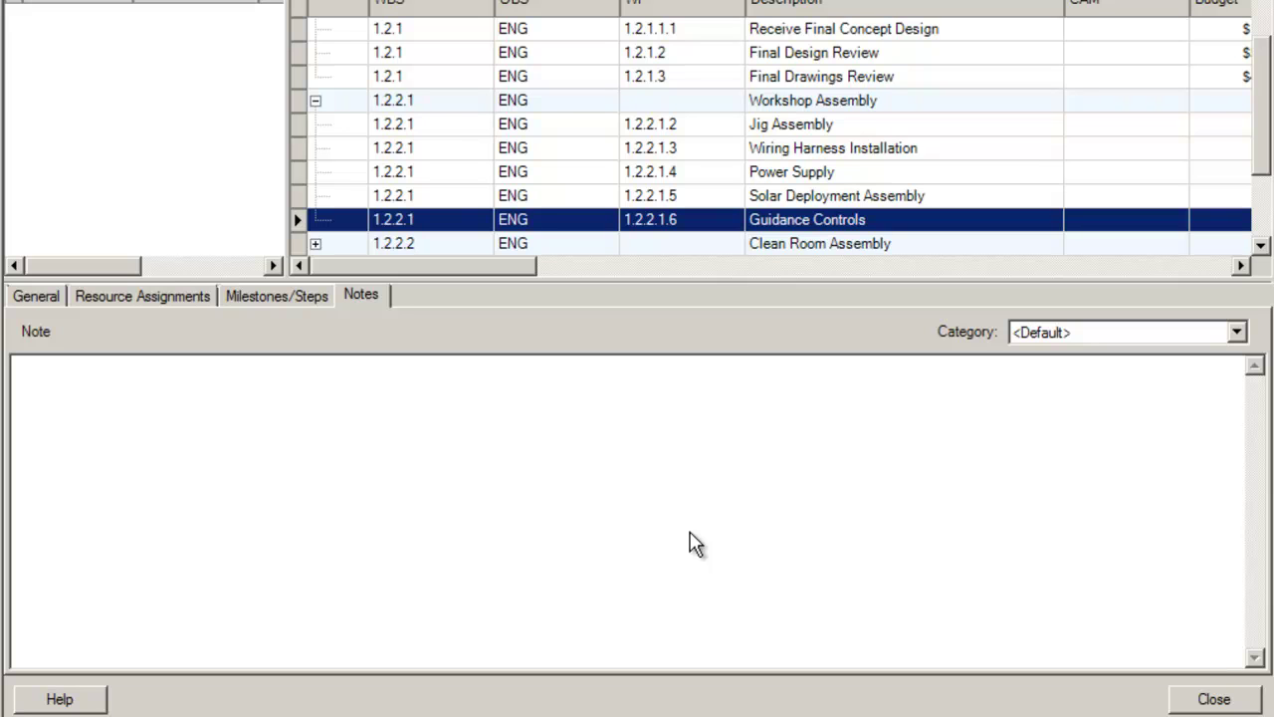
pyautogui.hotkey('ctrl', 'Tab')
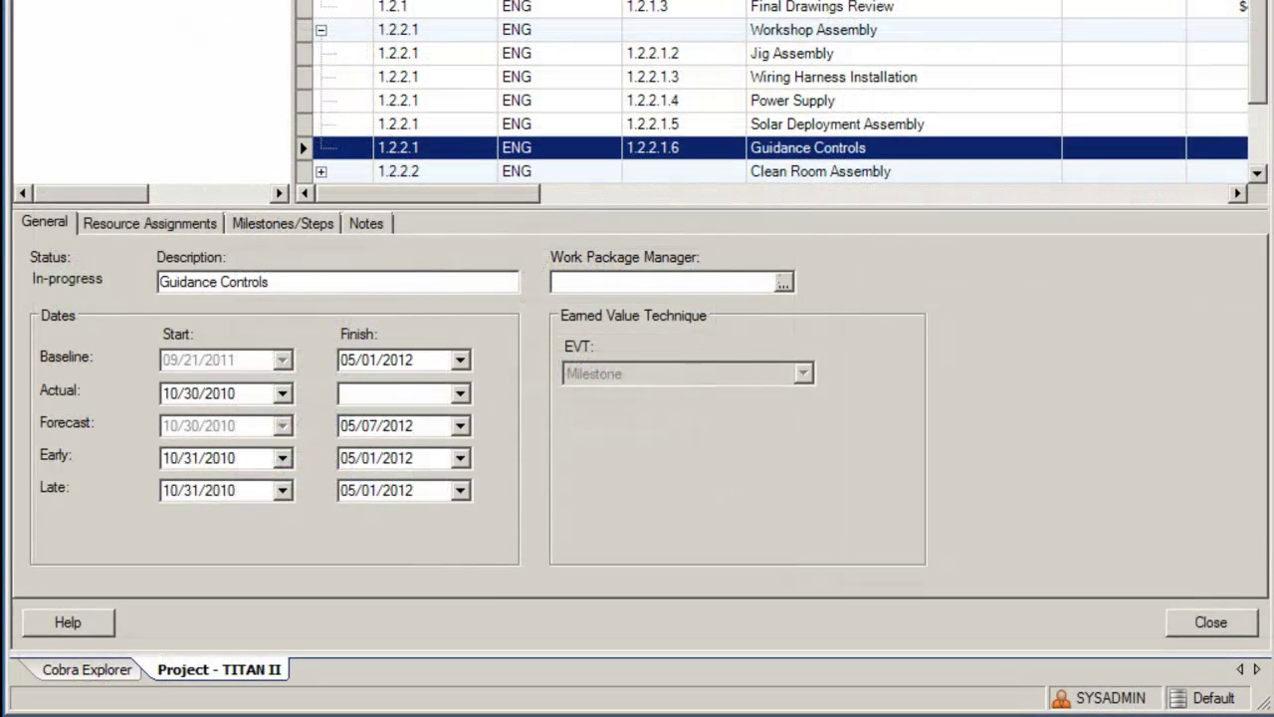
pyautogui.click(149, 223)
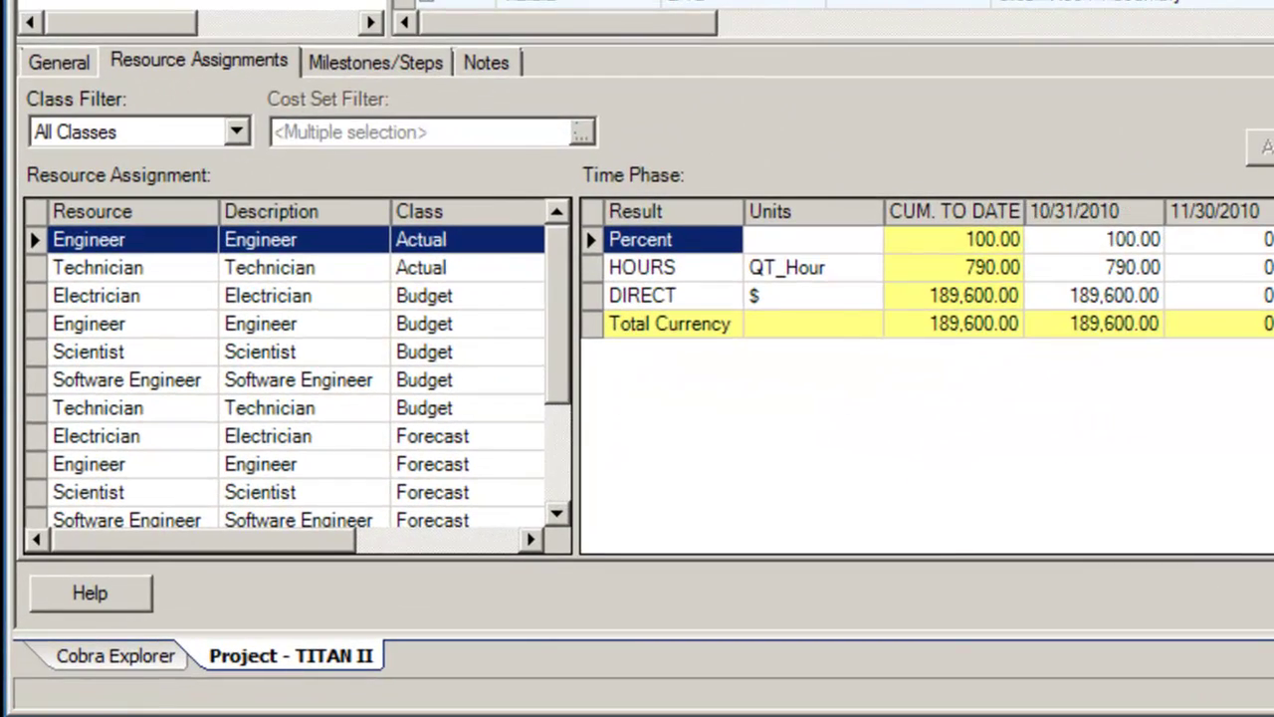
pyautogui.scroll(-1, 229, 448)
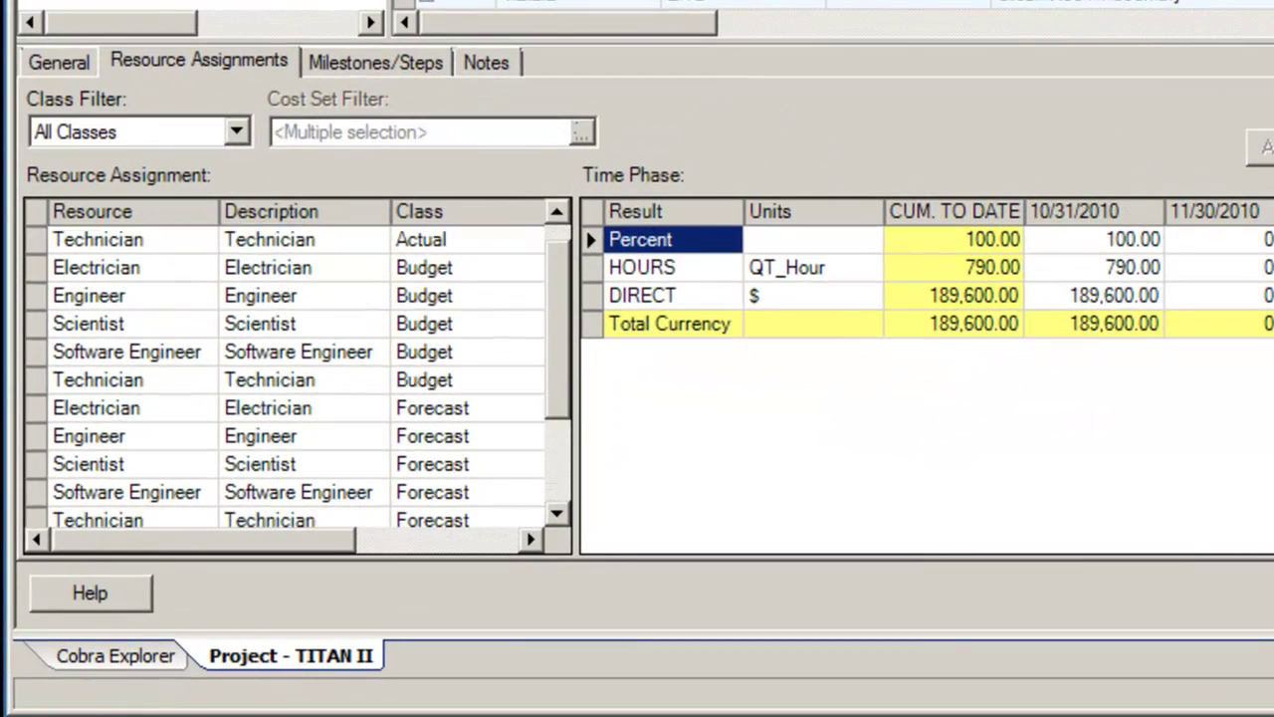
pyautogui.scroll(-2, 298, 378)
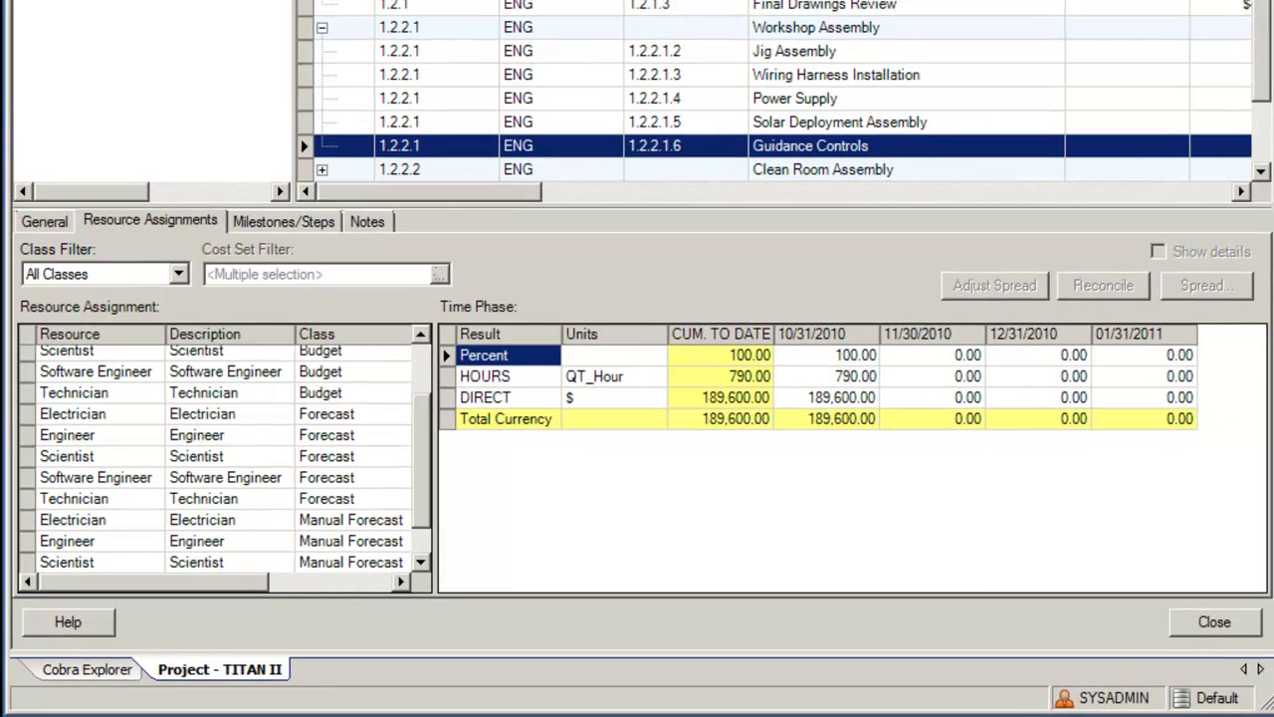
pyautogui.scroll(1, 219, 458)
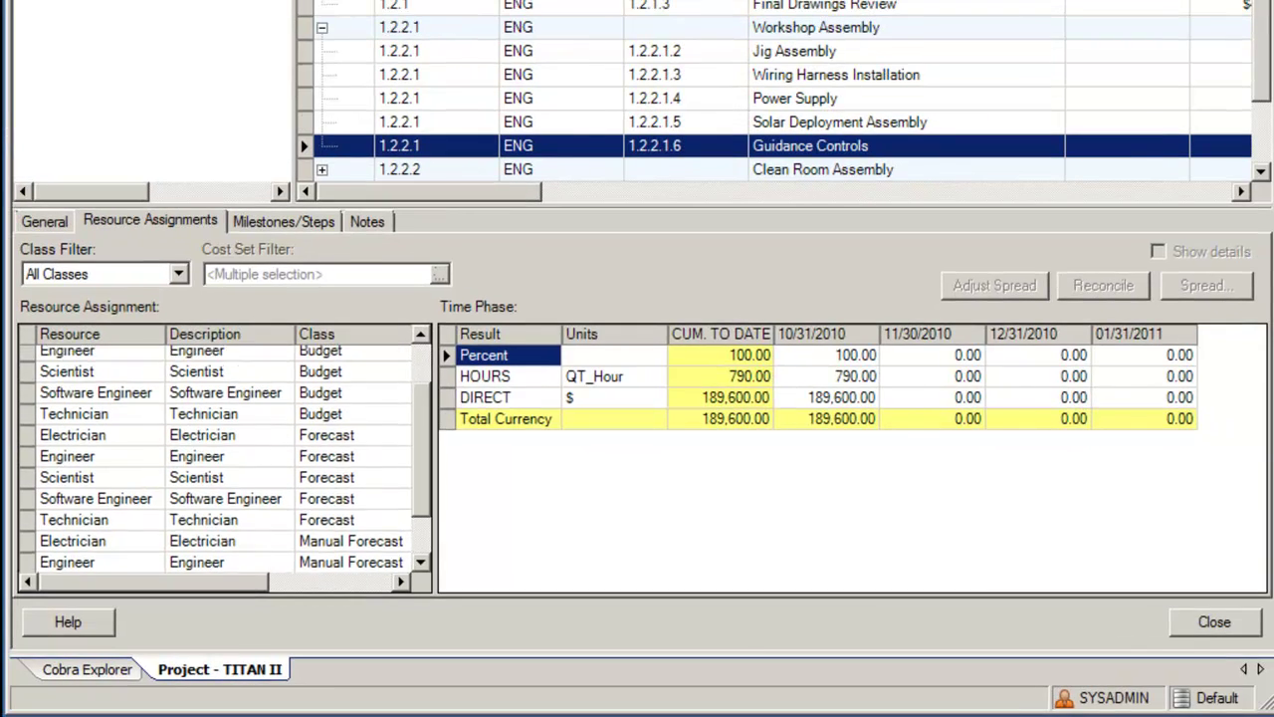
pyautogui.scroll(1, 249, 428)
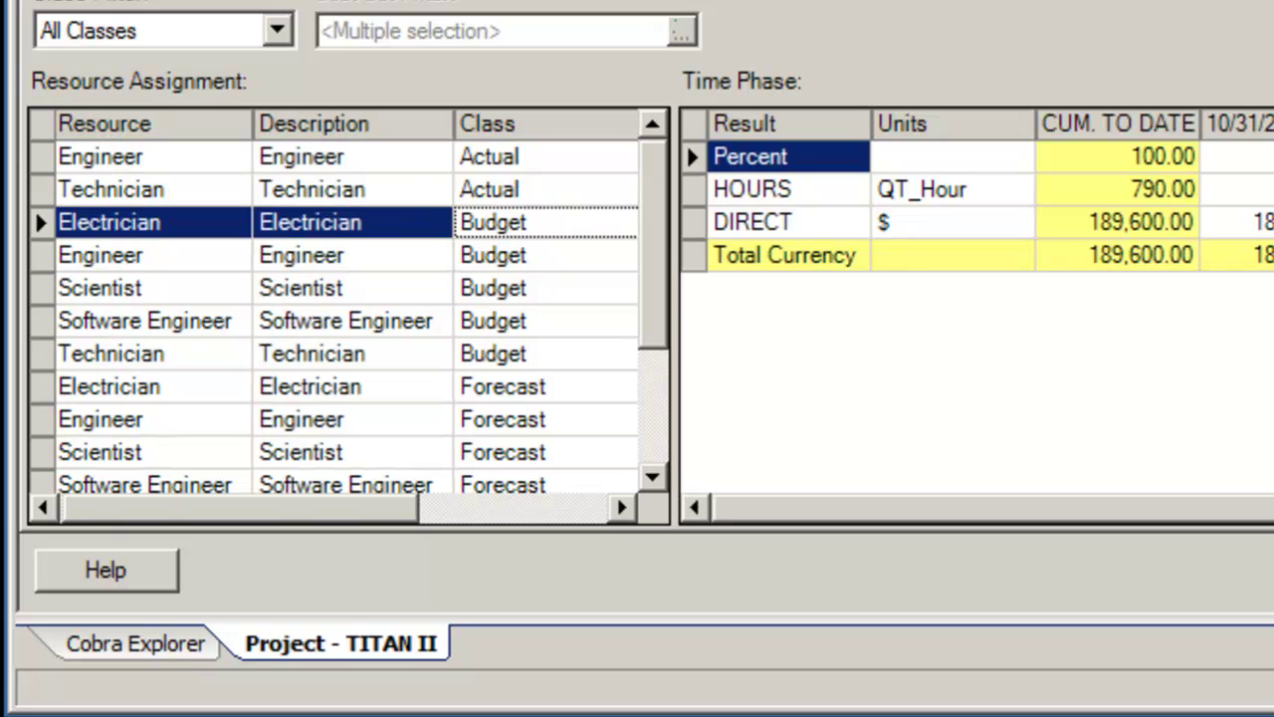
pyautogui.click(544, 386)
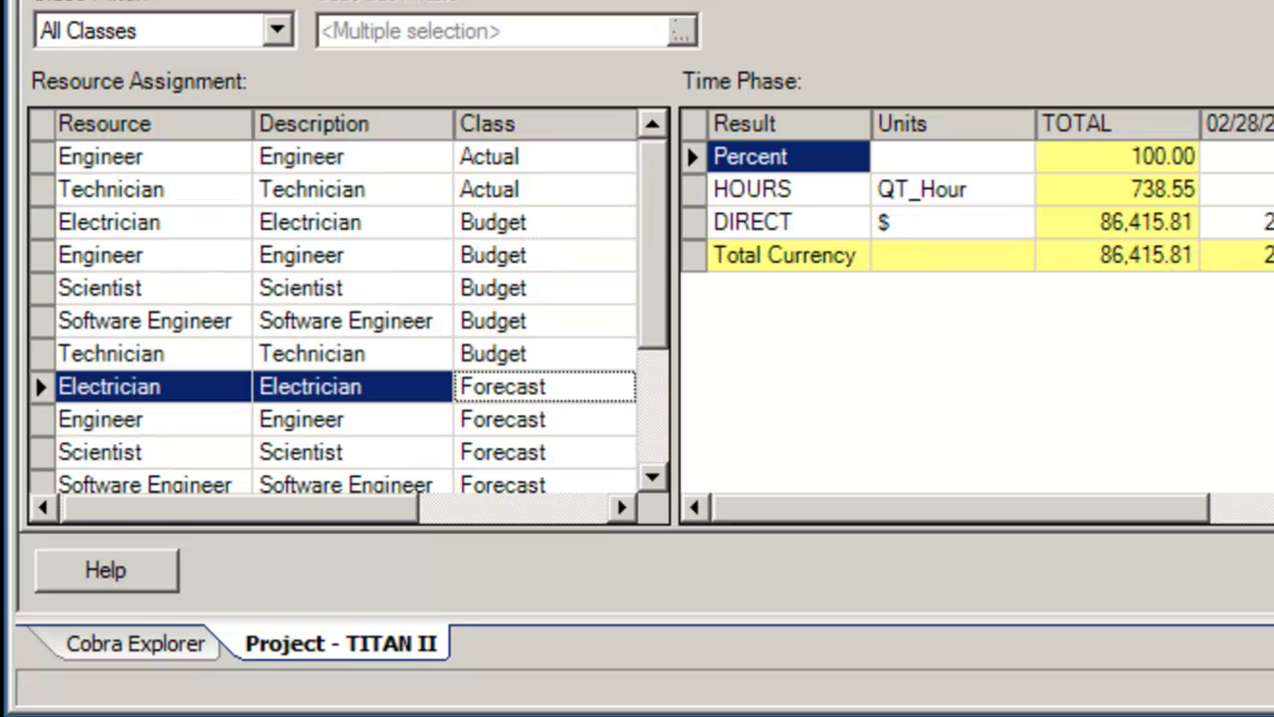
pyautogui.click(544, 156)
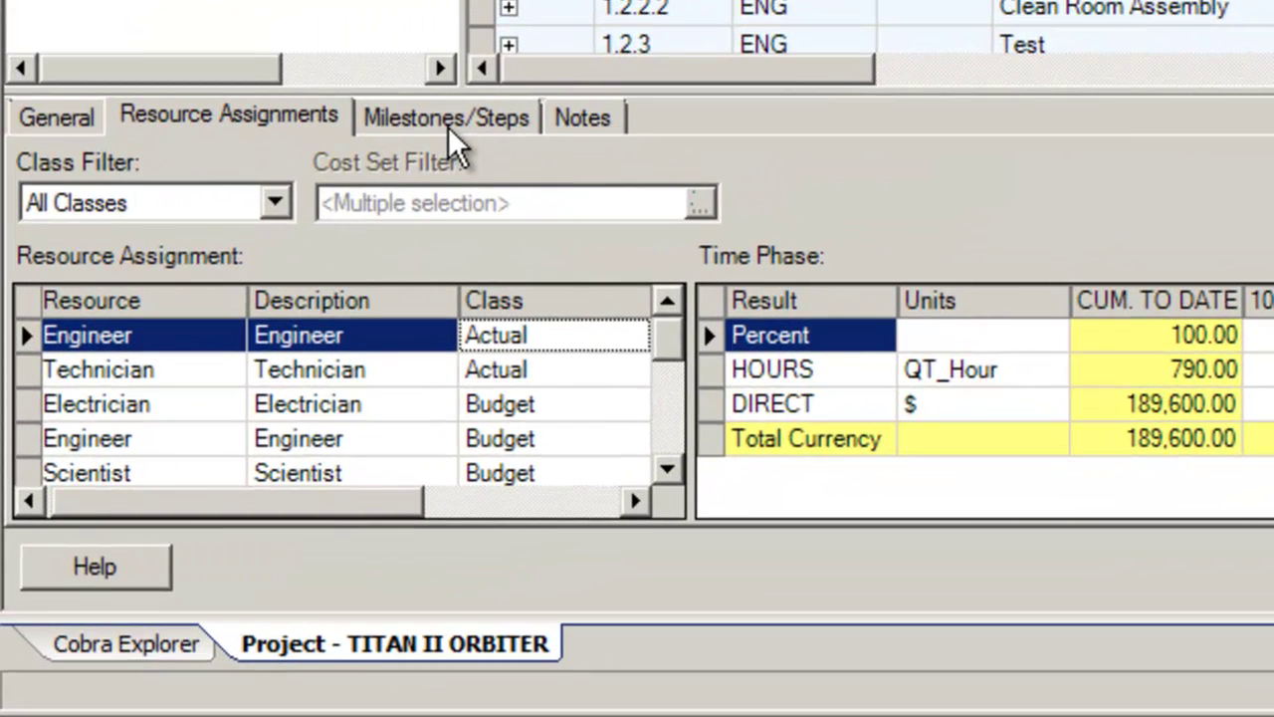
# Review the Guidance Controls milestones, selecting the Tested milestone's baseline finish date
pyautogui.click(448, 122)
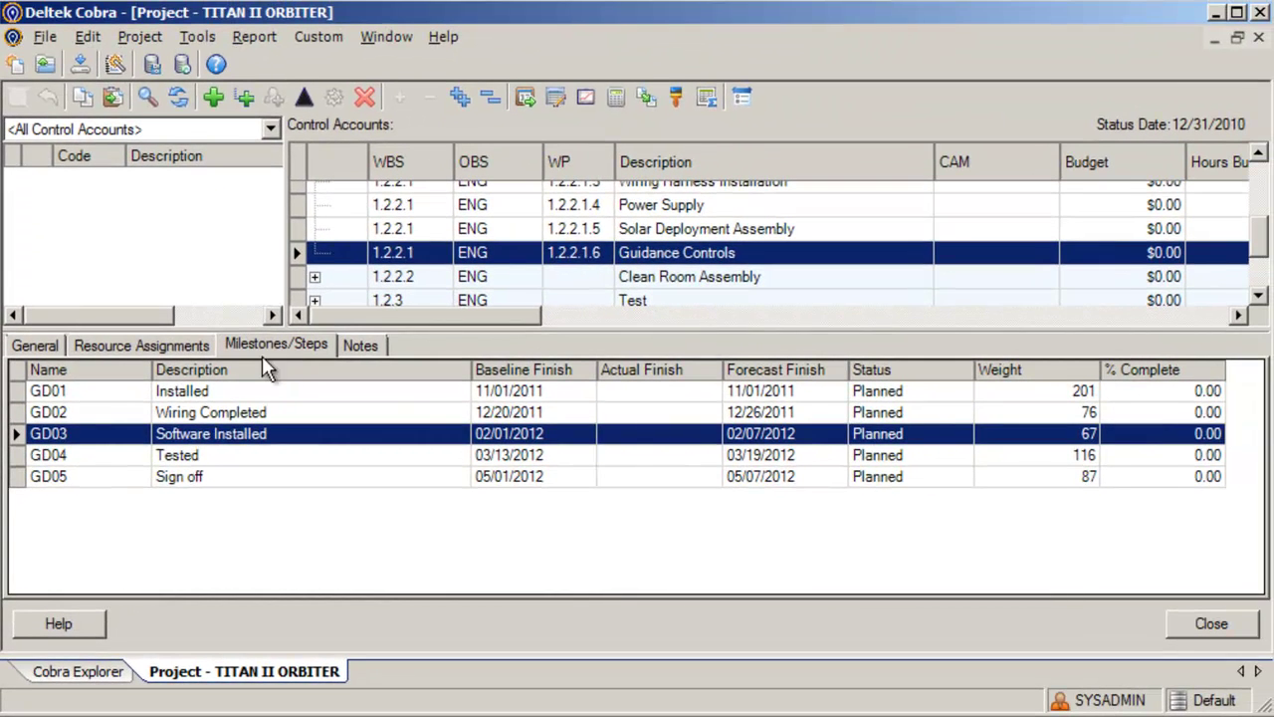
pyautogui.press('Down')
pyautogui.click(555, 454)
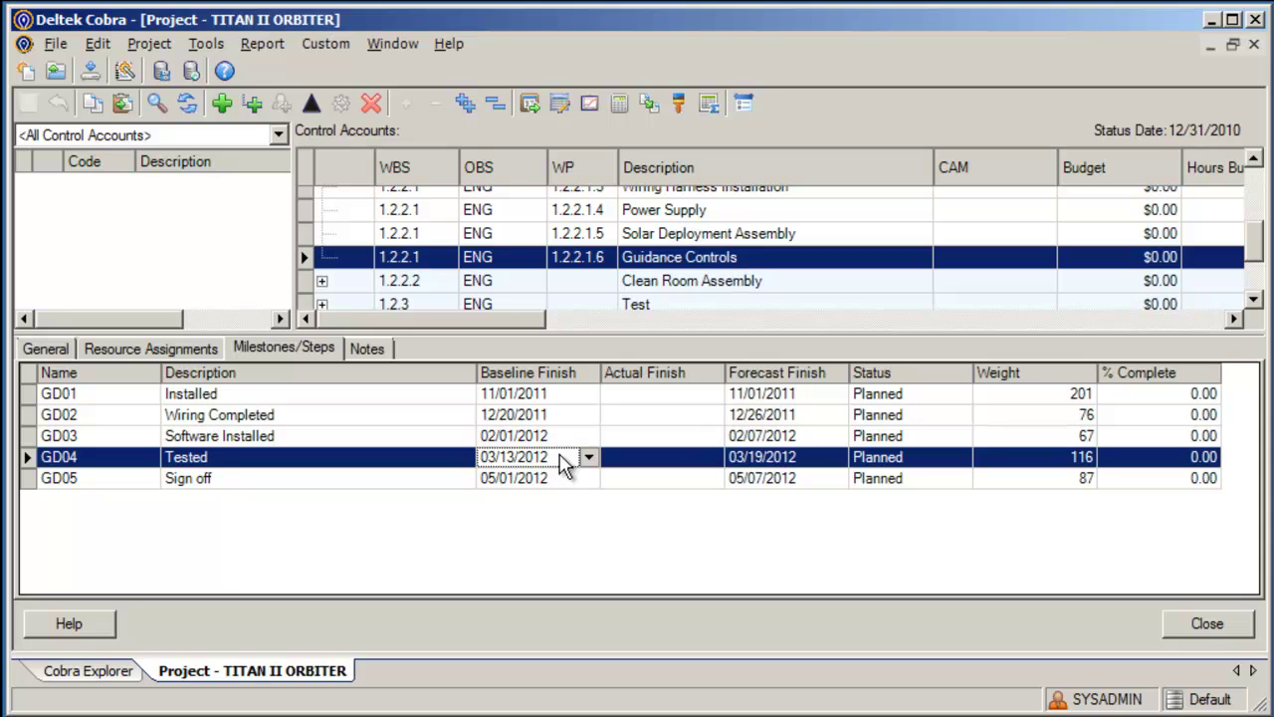
# Bring up the work package's notes, keeping the Default note category
pyautogui.click(370, 354)
pyautogui.click(151, 428)
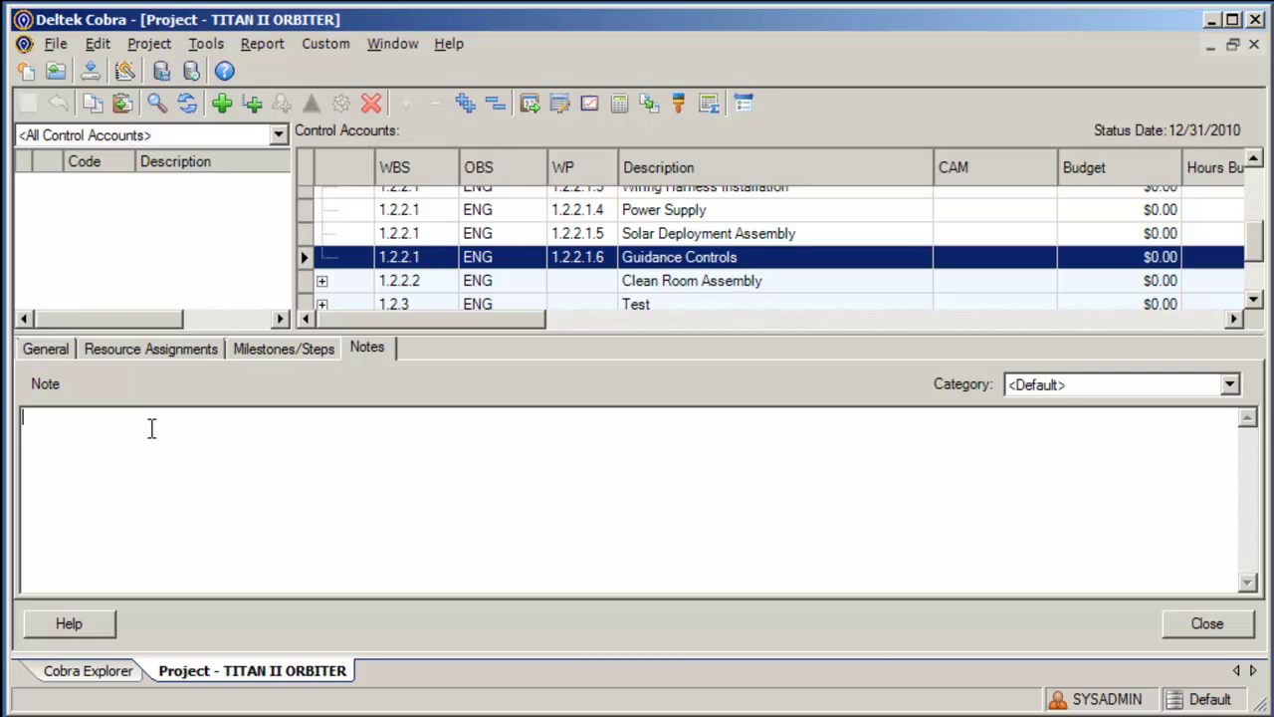
pyautogui.click(1230, 386)
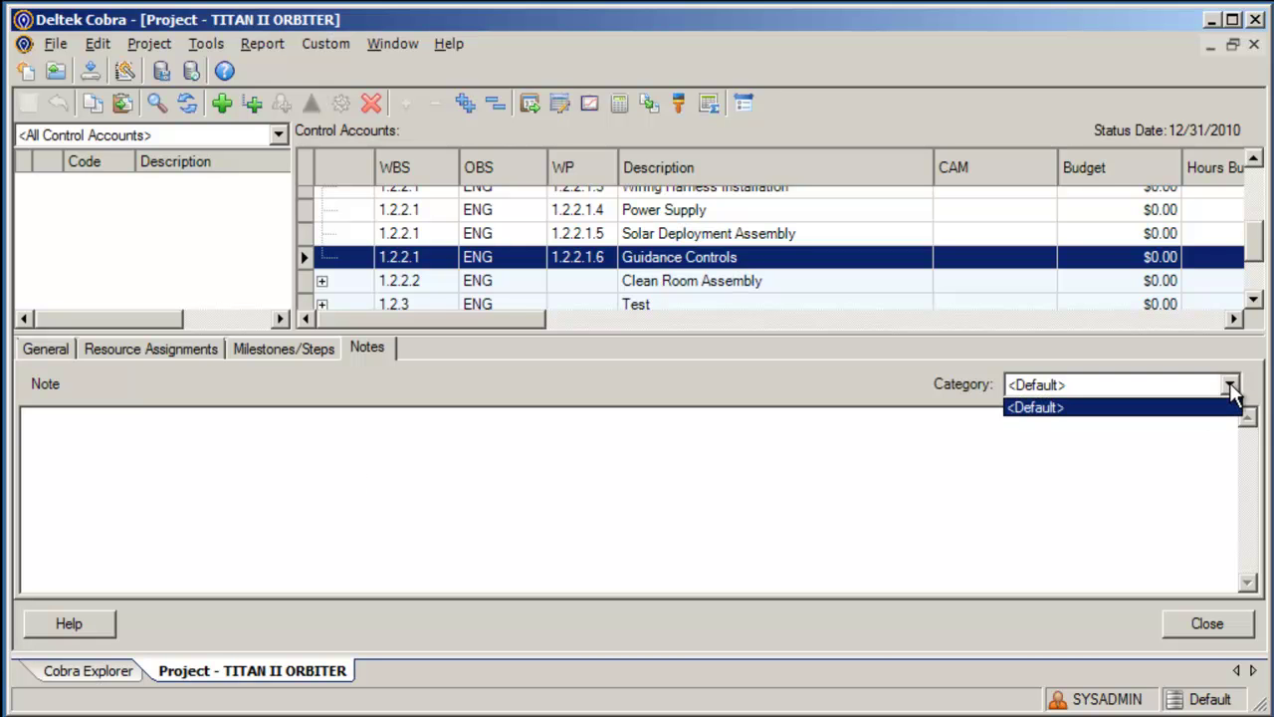
pyautogui.click(1233, 391)
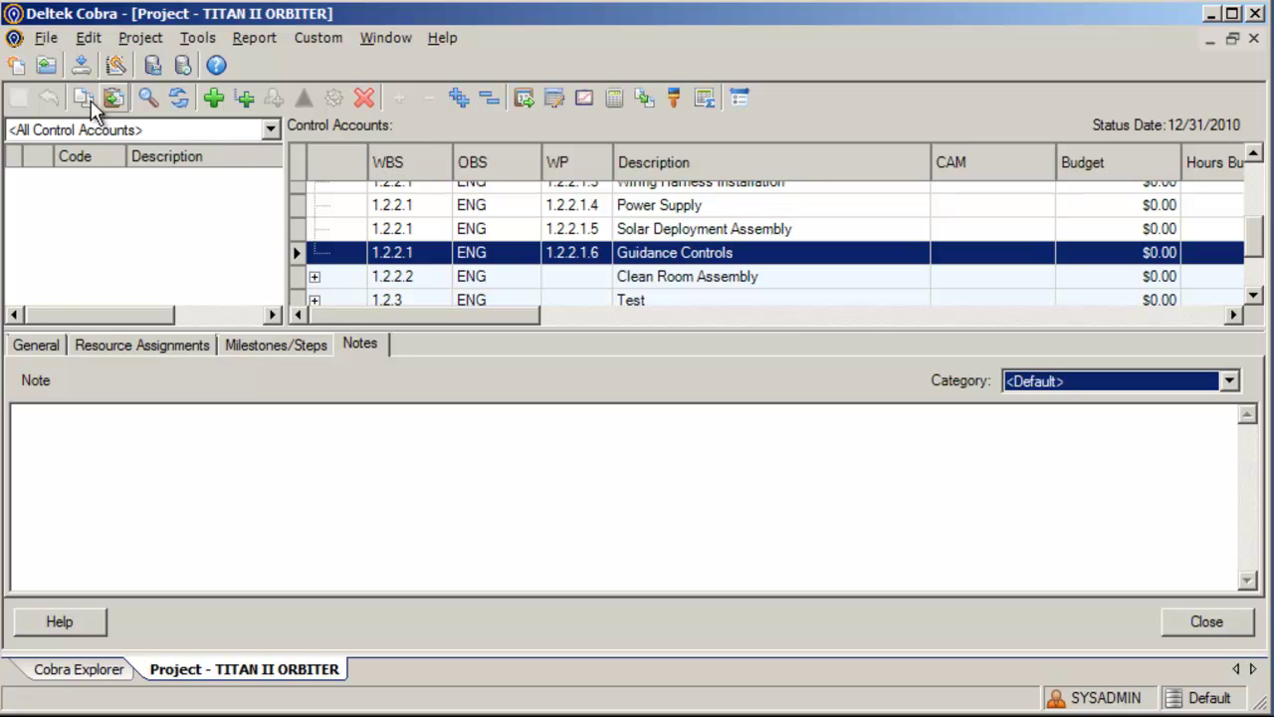
# Check the file types offered under File > New, then cancel without creating one
pyautogui.click(44, 39)
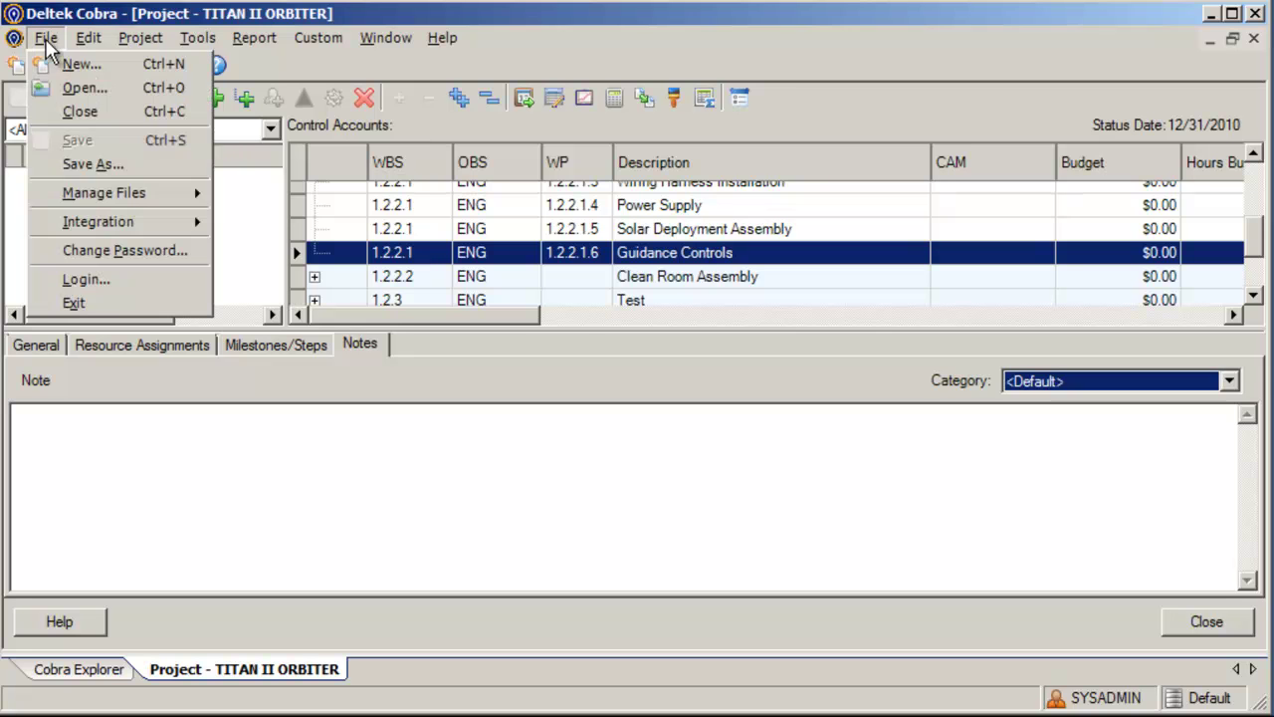
pyautogui.click(93, 65)
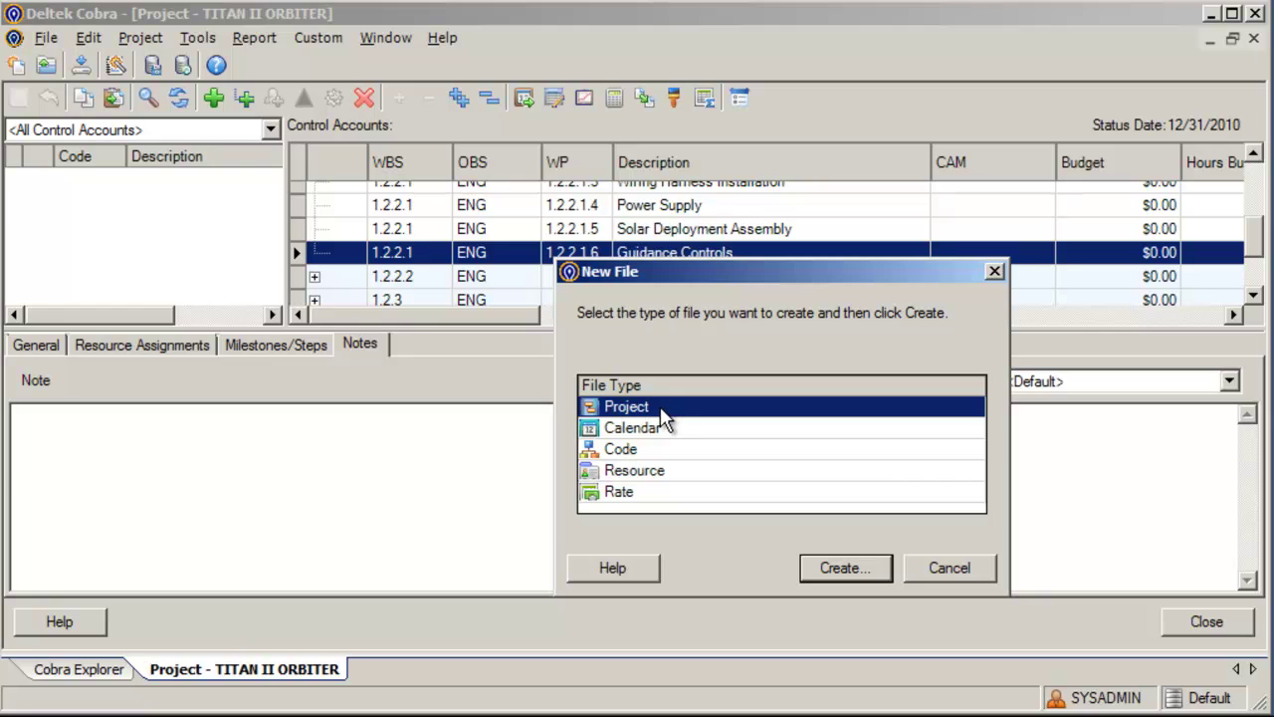
pyautogui.click(988, 573)
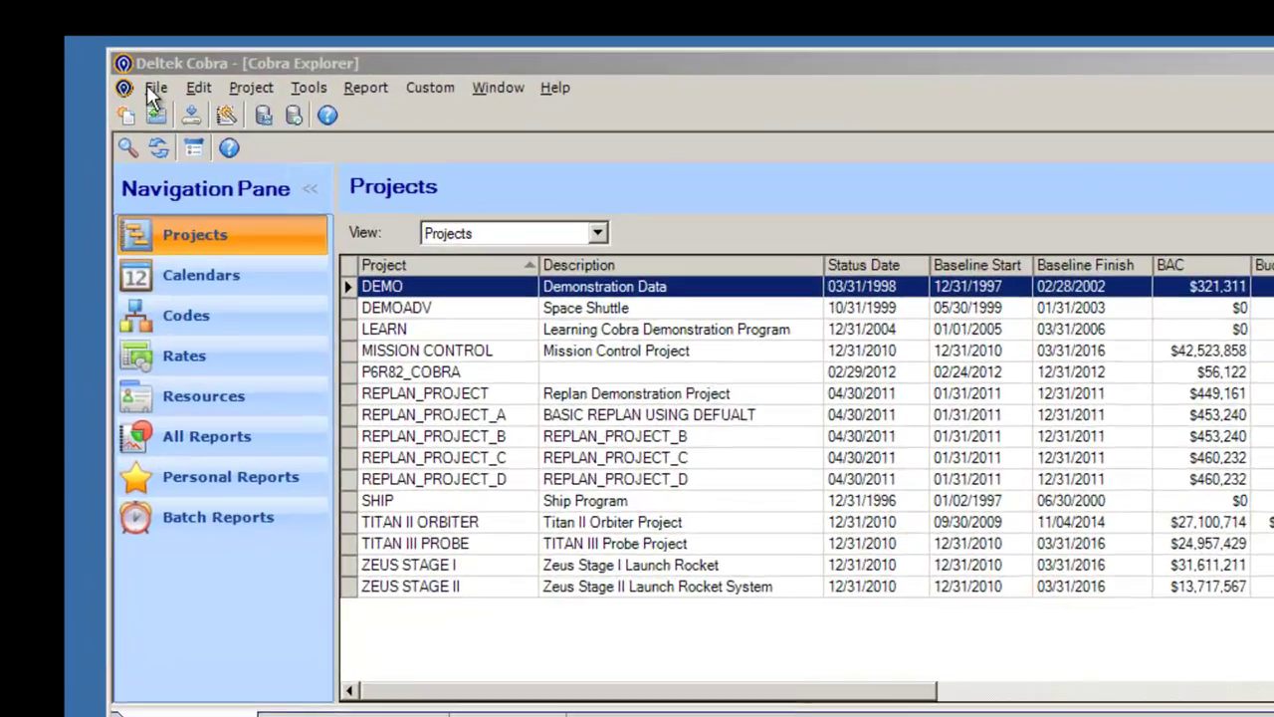
# Launch the Integration Wizard from File > Integration, leaving Project data selected
pyautogui.click(173, 97)
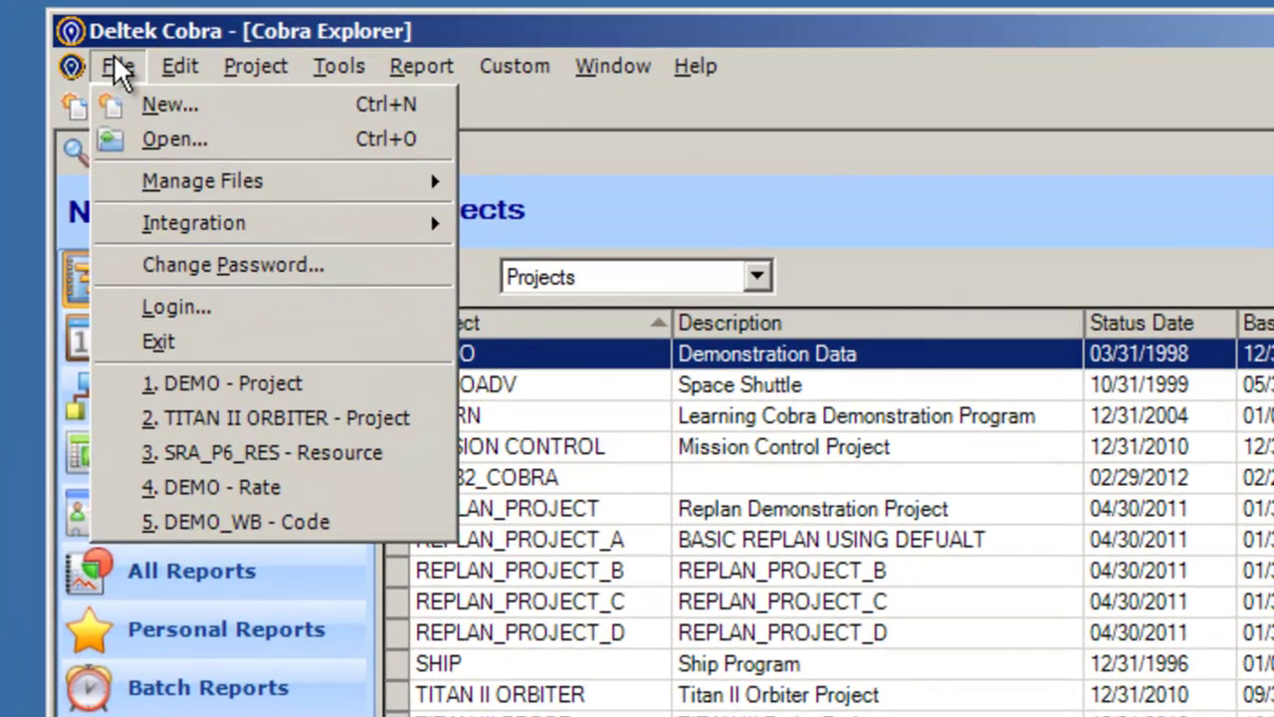
pyautogui.moveTo(269, 227)
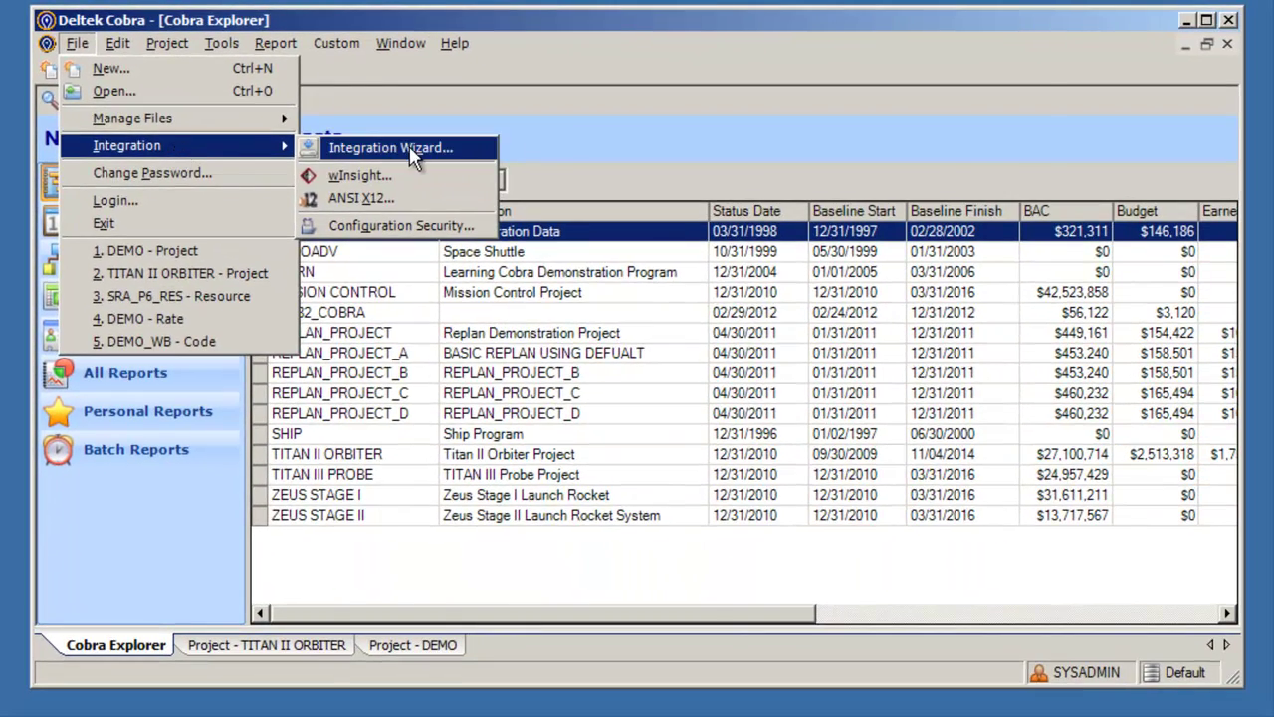
pyautogui.click(458, 167)
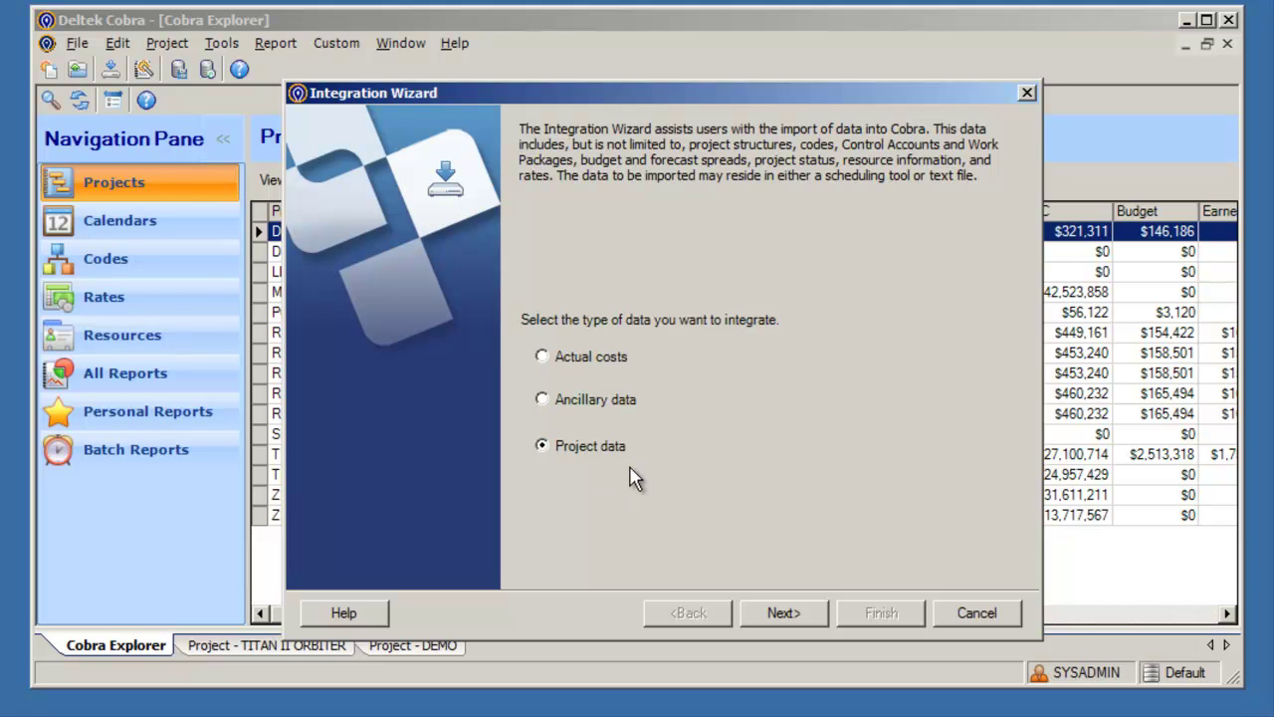
# Load the saved TITAN II integration configuration and continue to the Primavera API connection page
pyautogui.click(808, 612)
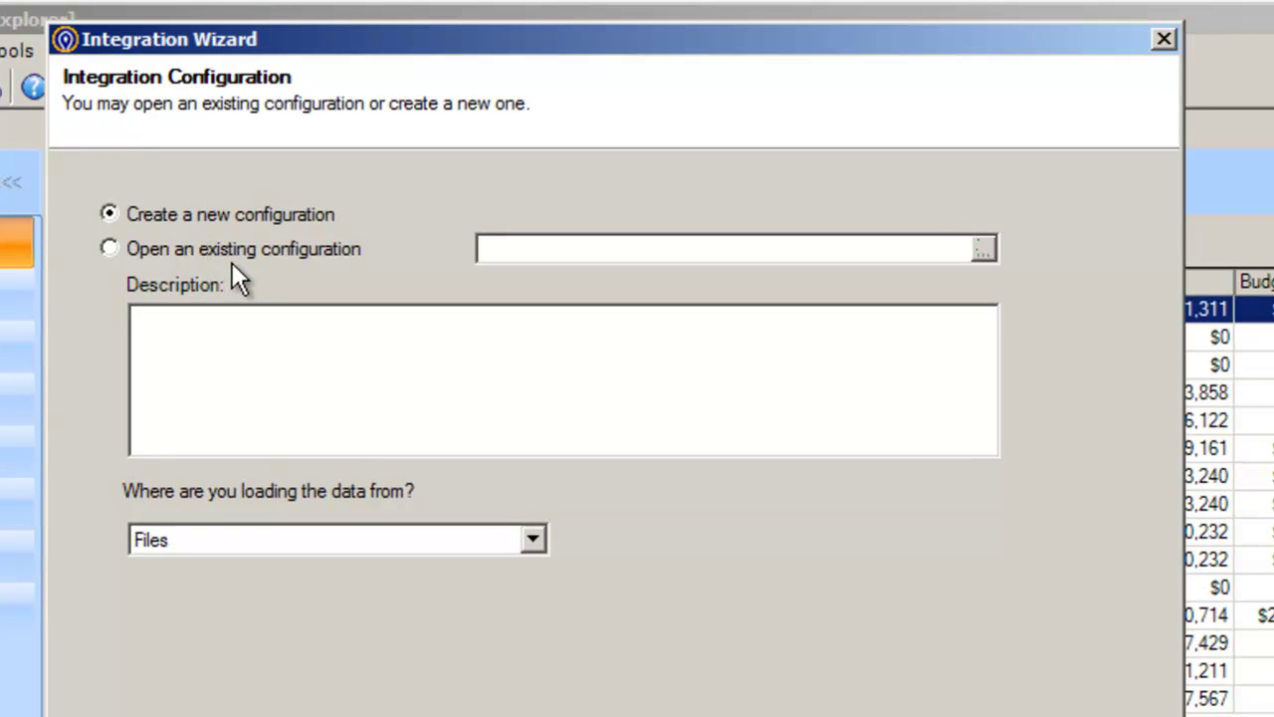
pyautogui.click(534, 540)
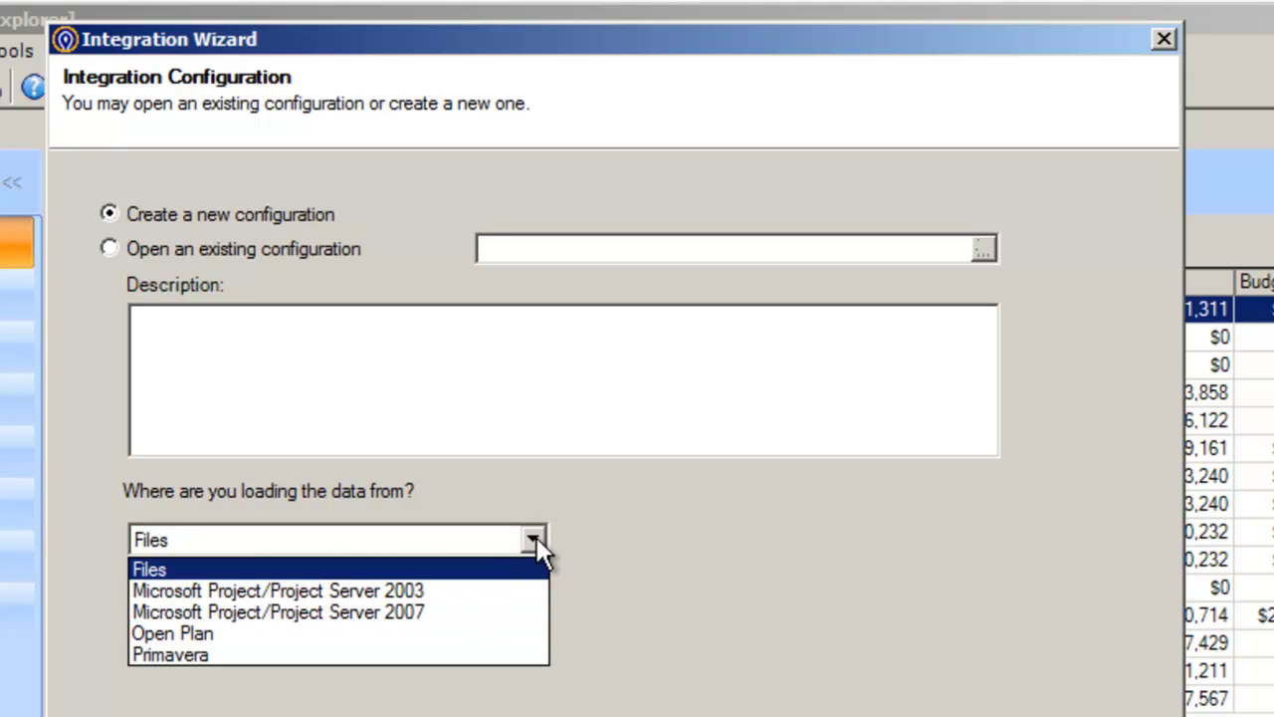
pyautogui.click(105, 252)
pyautogui.click(108, 249)
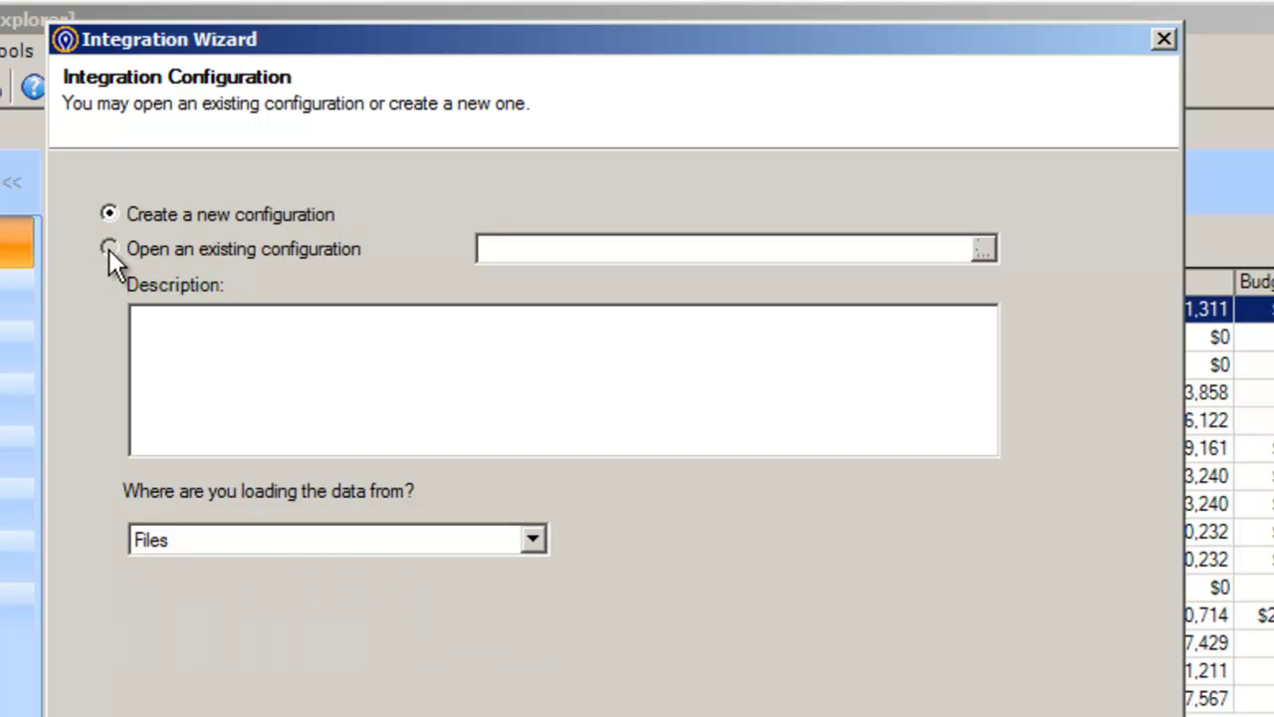
pyautogui.click(982, 249)
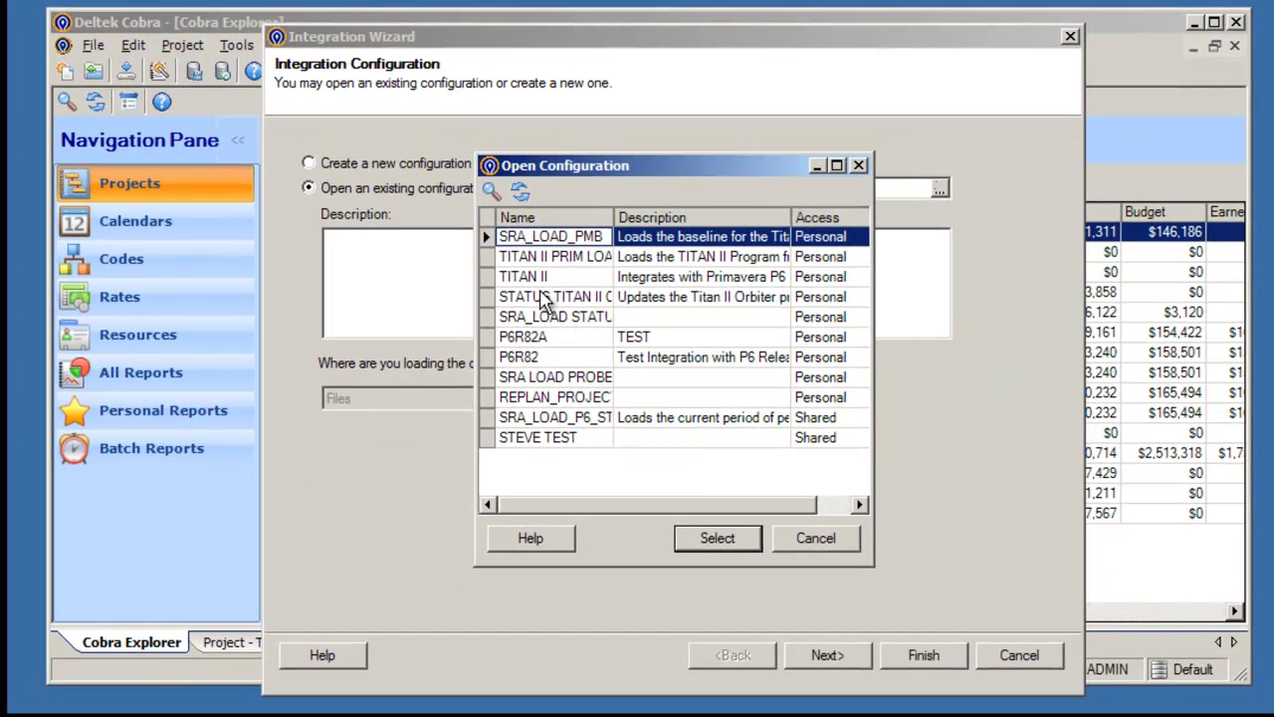
pyautogui.click(541, 278)
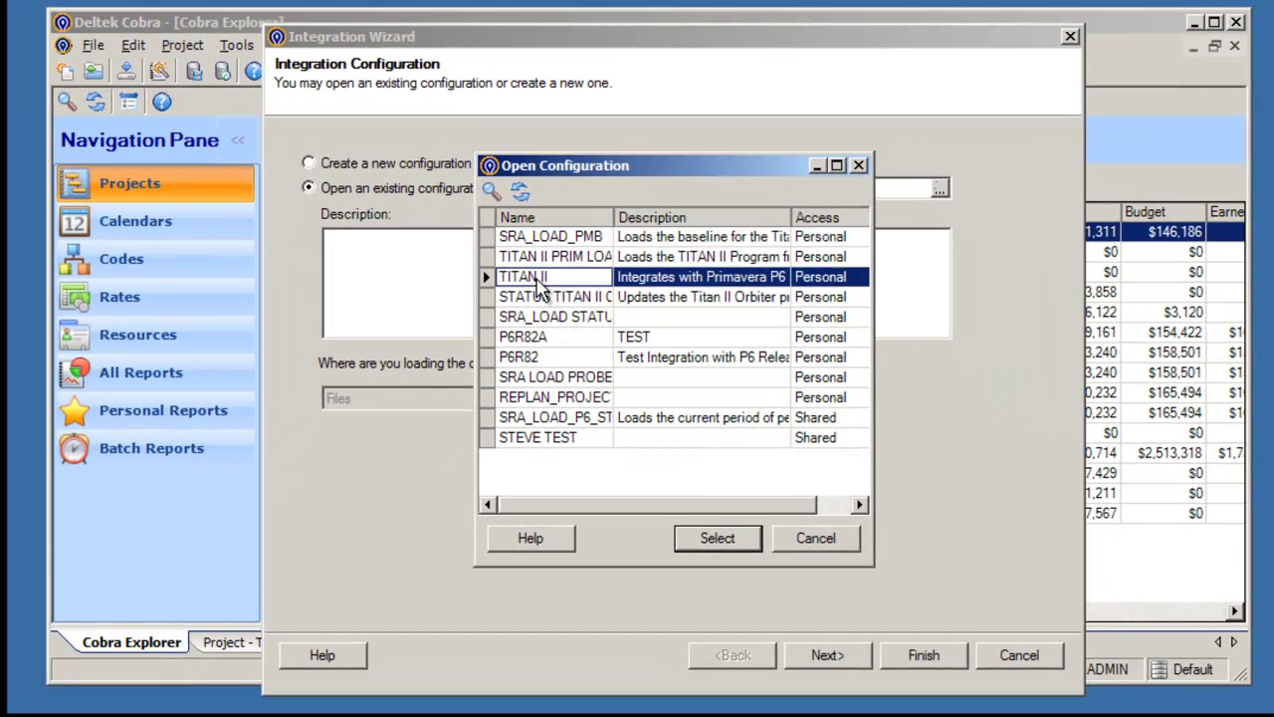
pyautogui.click(715, 538)
pyautogui.click(828, 655)
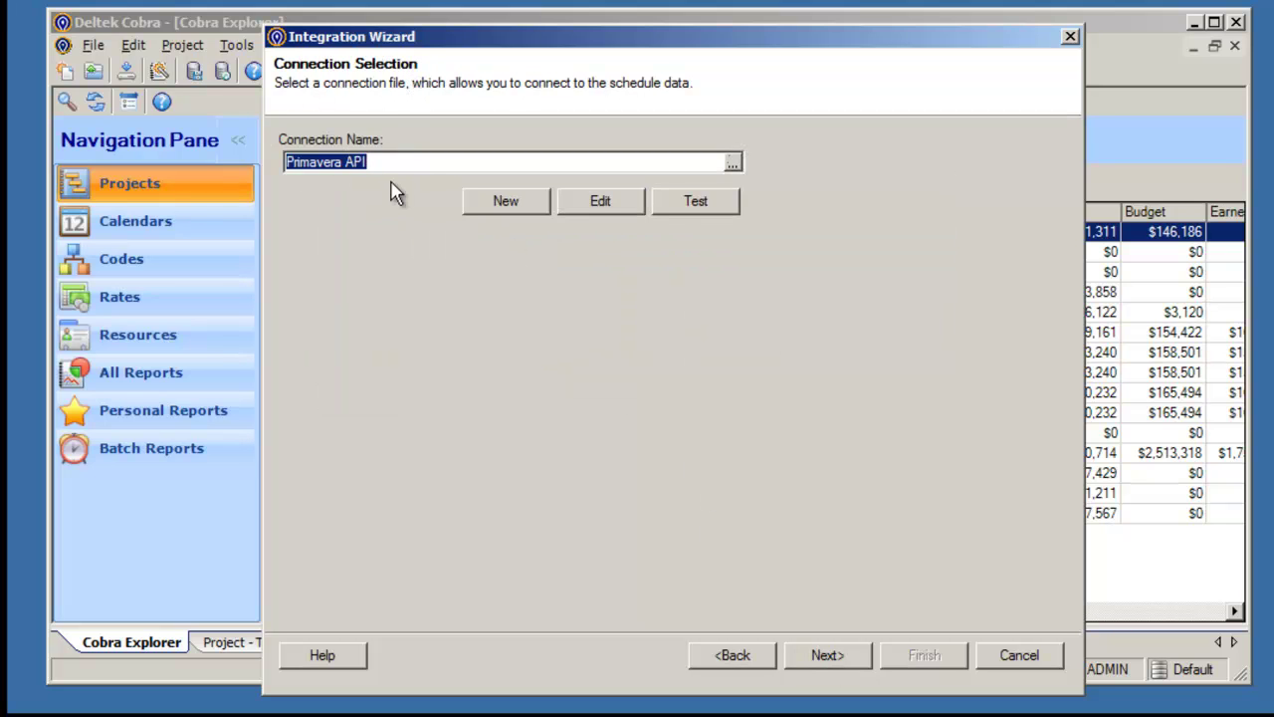
# Review the Primavera API connection without changes and move on to Action Selection
pyautogui.click(597, 209)
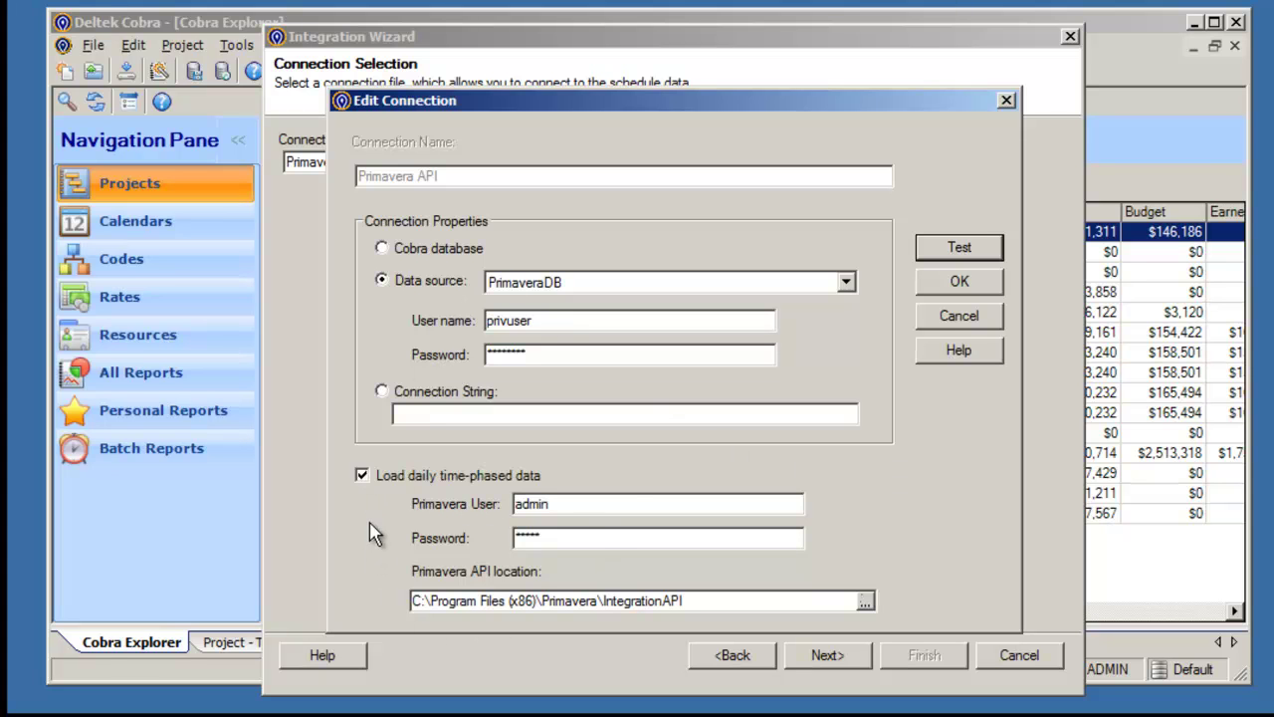
pyautogui.click(987, 316)
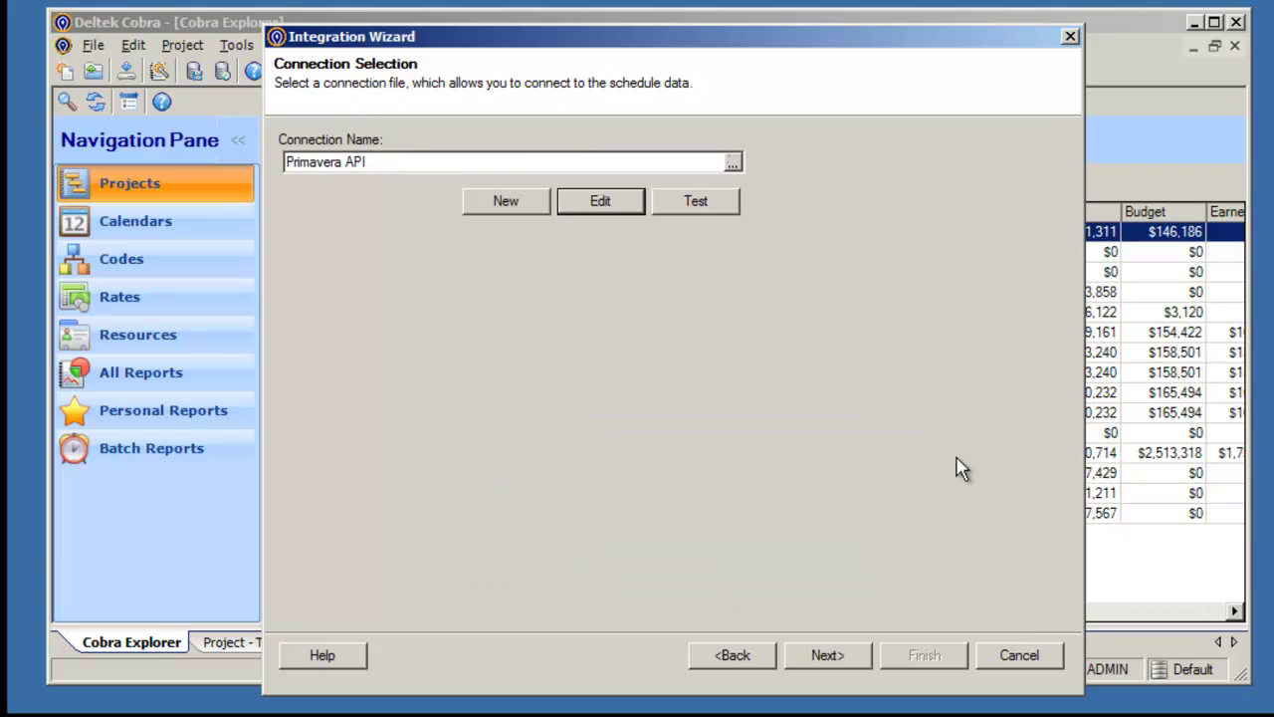
pyautogui.click(846, 657)
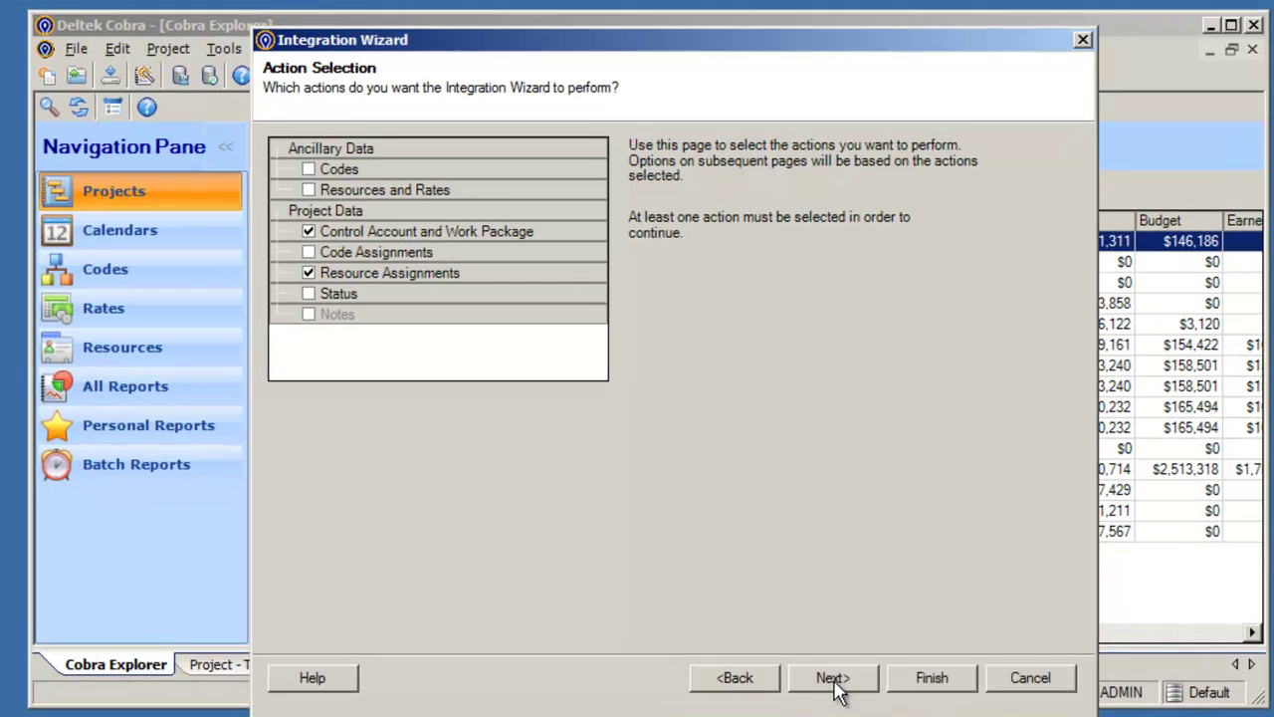
# Accept the default project, date, schedule mapping, calendar, resource assignment and filter settings
pyautogui.click(824, 659)
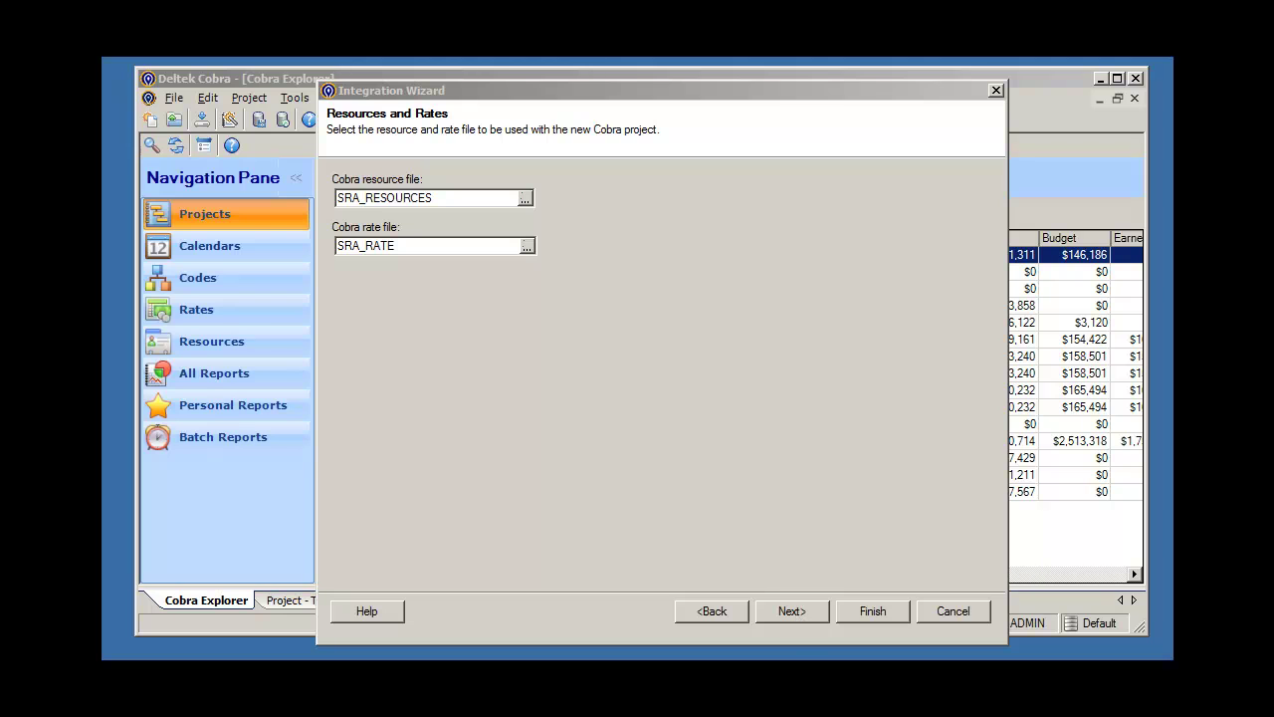
pyautogui.click(793, 611)
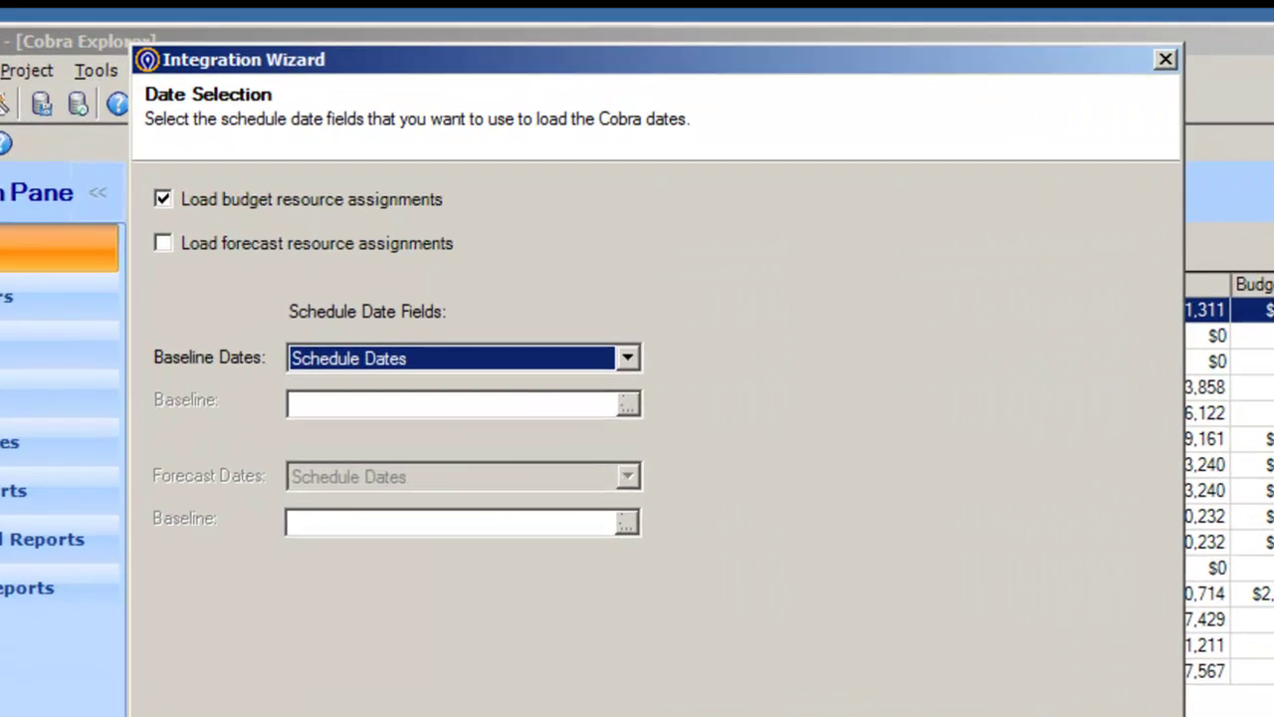
pyautogui.click(791, 611)
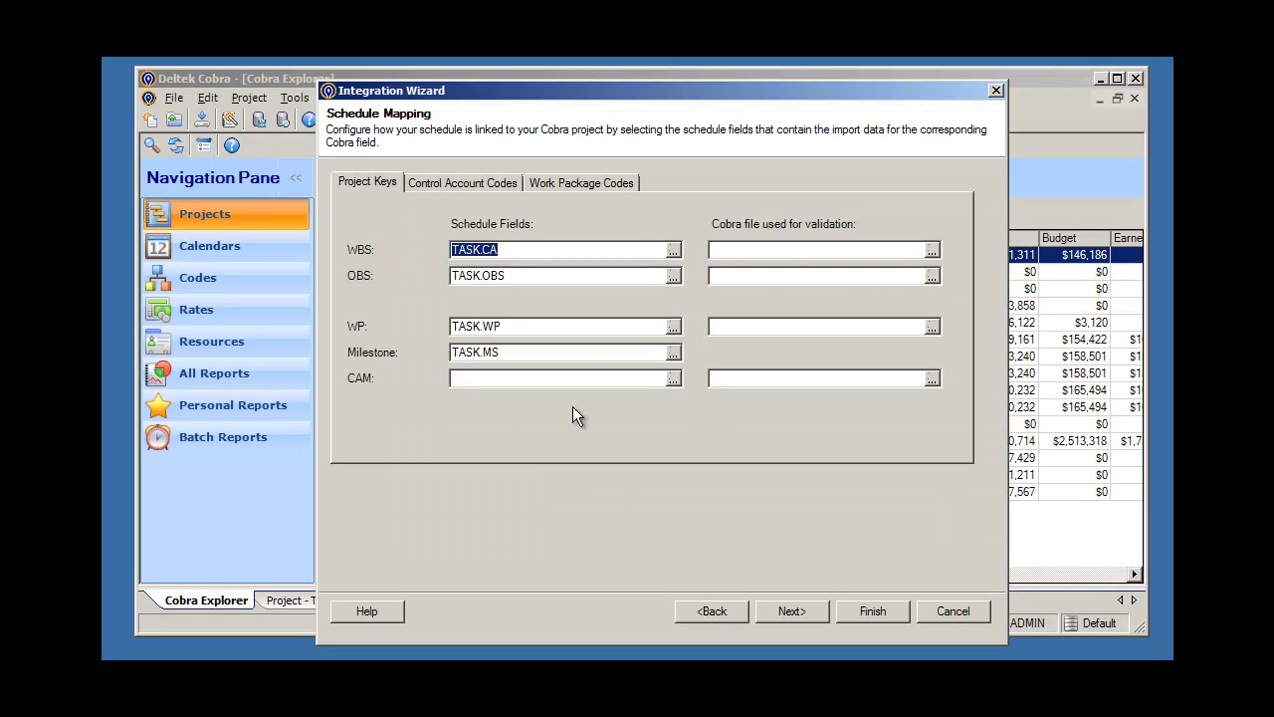
pyautogui.press('Return')
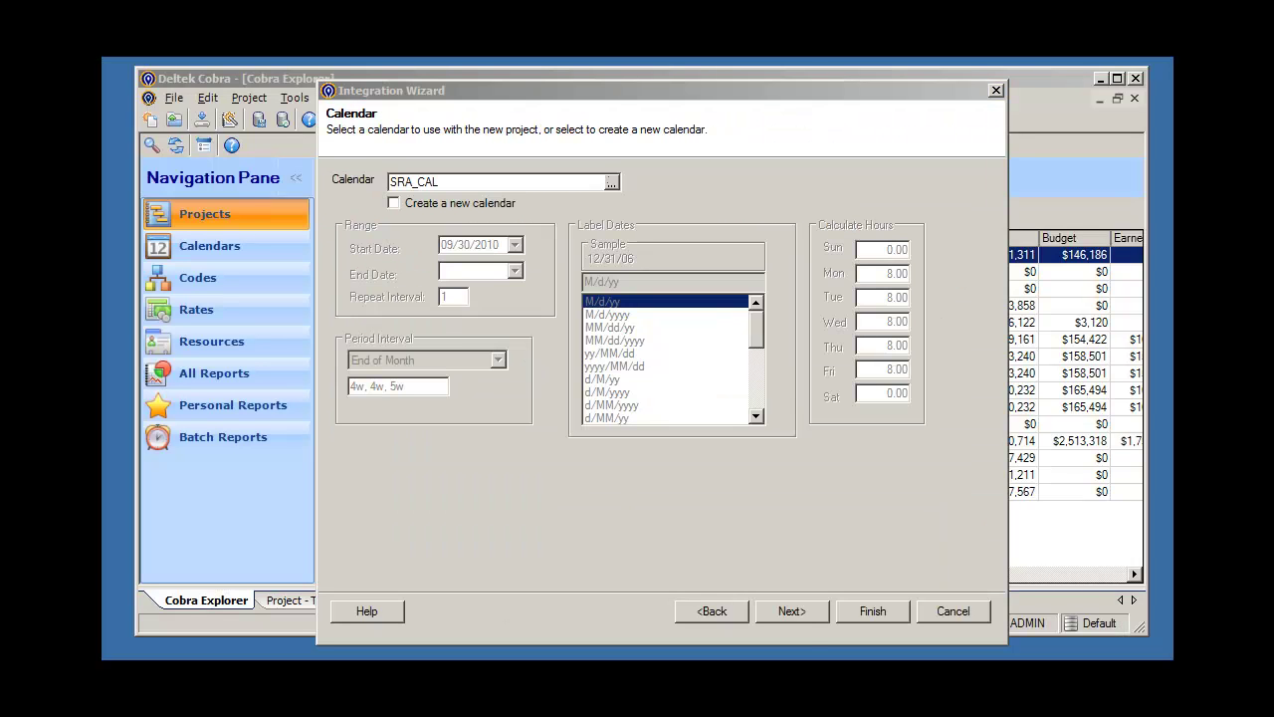
pyautogui.click(801, 618)
pyautogui.click(801, 617)
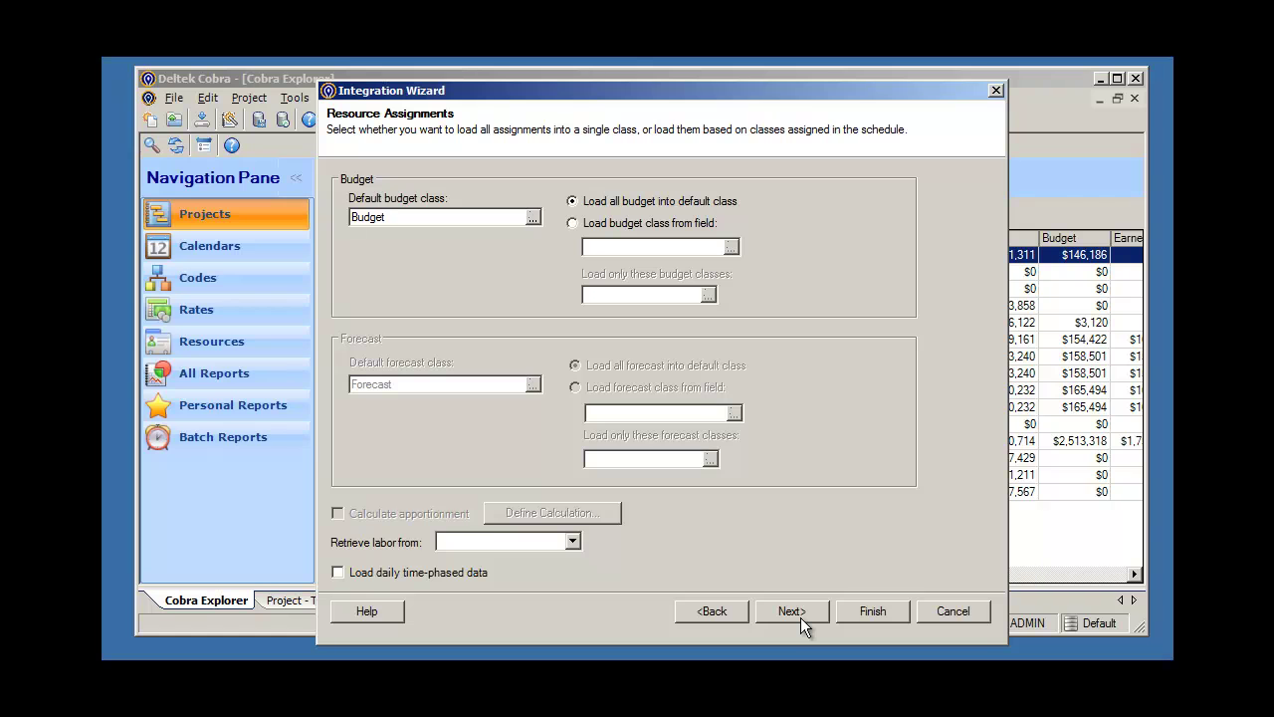
pyautogui.click(801, 617)
pyautogui.click(800, 614)
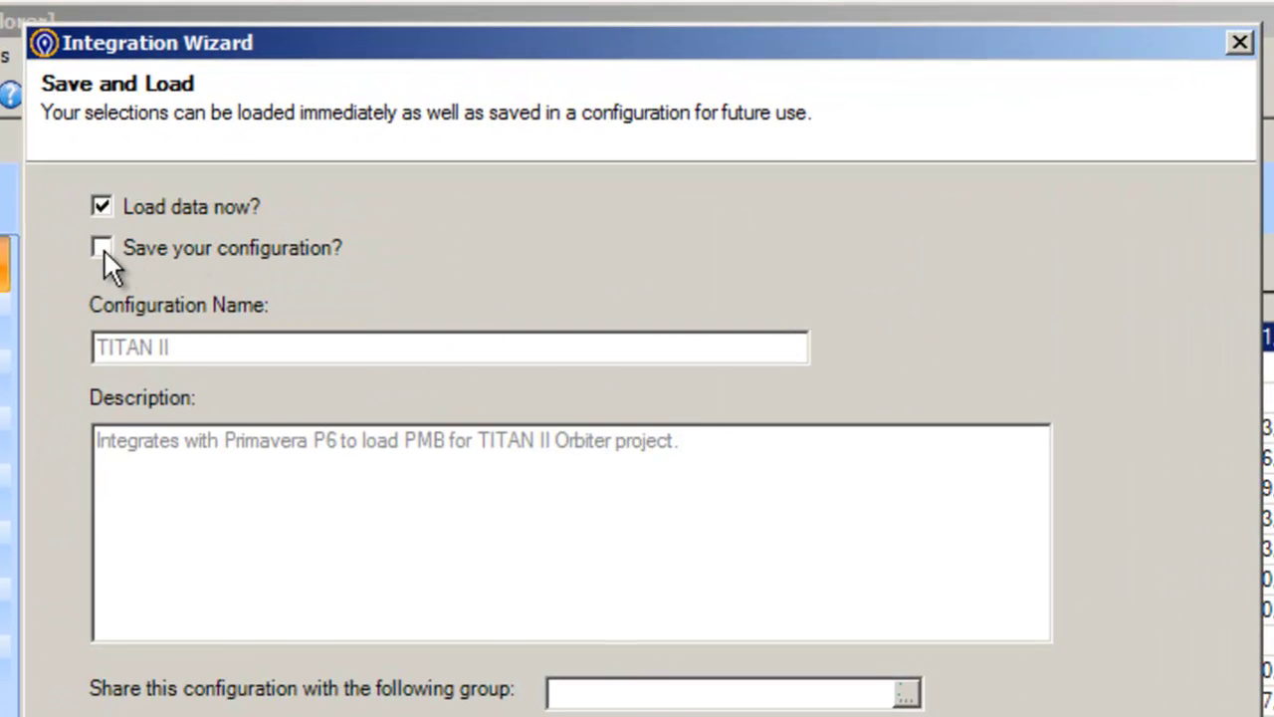
# Tick 'Save your configuration?' and finish to load TITAN II control accounts
pyautogui.click(103, 248)
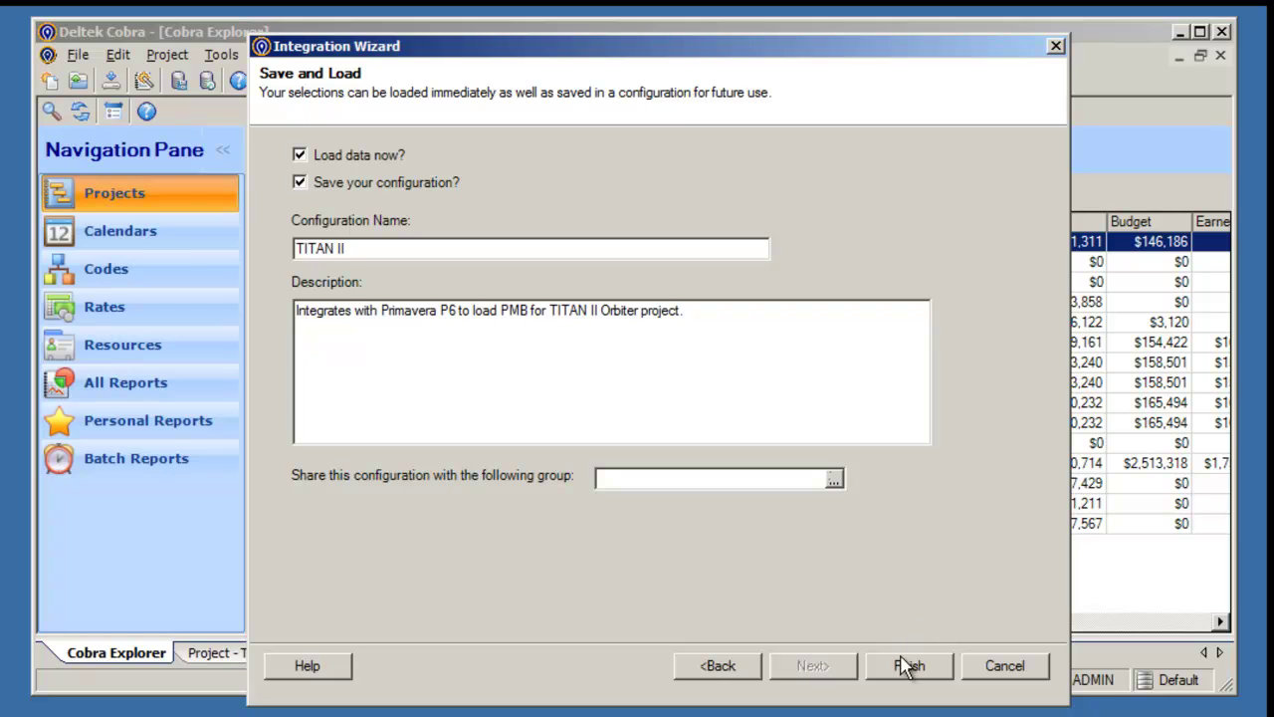
pyautogui.click(920, 677)
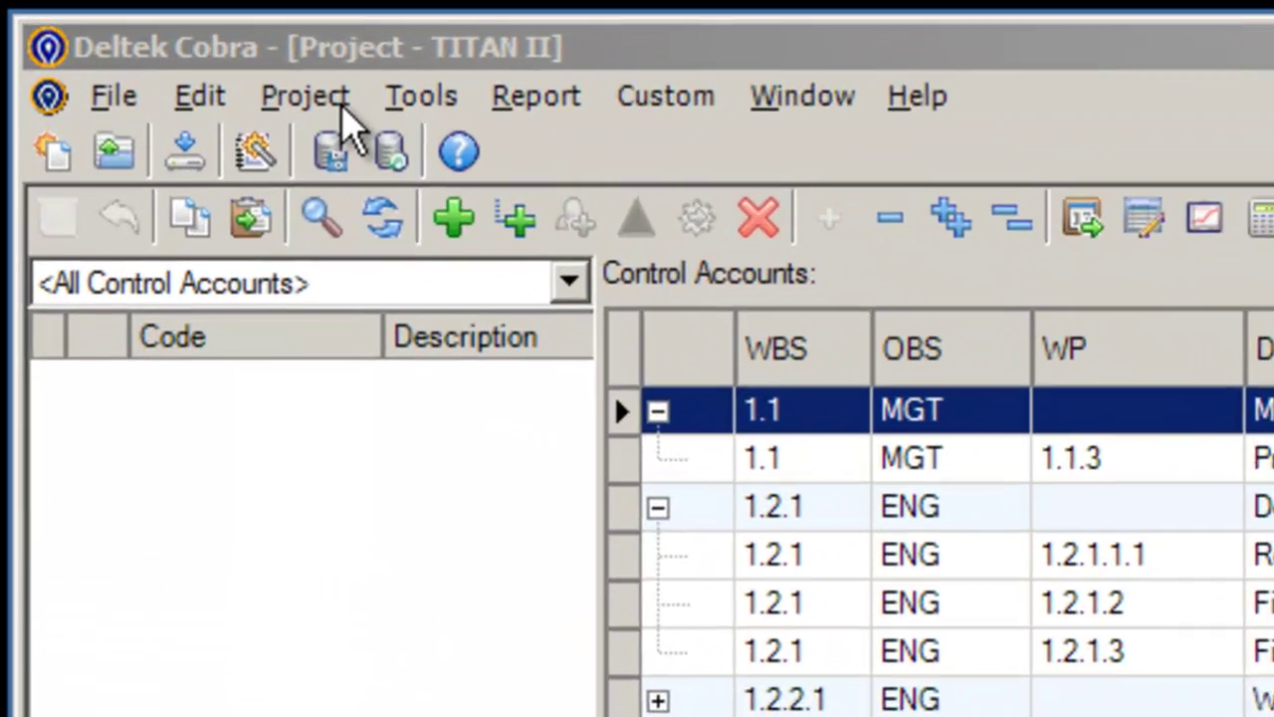
# Advance the TITAN II project calendar to the next status period
pyautogui.click(329, 104)
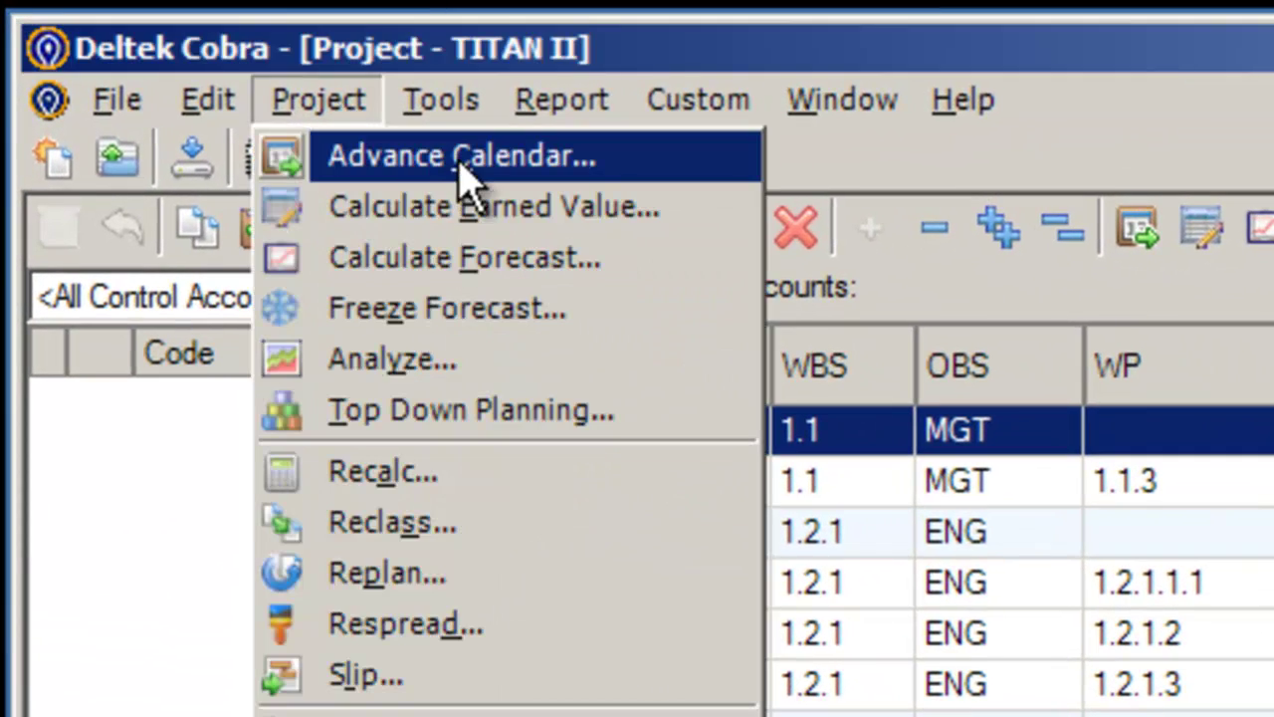
pyautogui.click(463, 160)
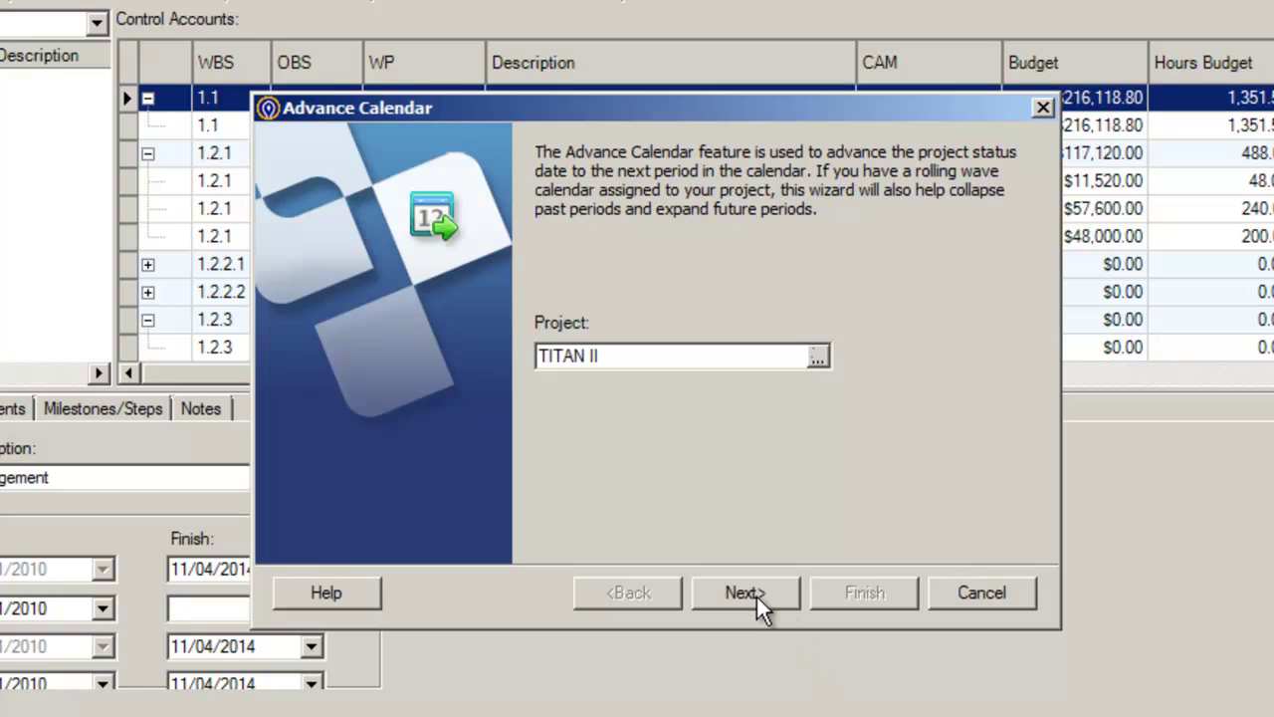
pyautogui.click(756, 594)
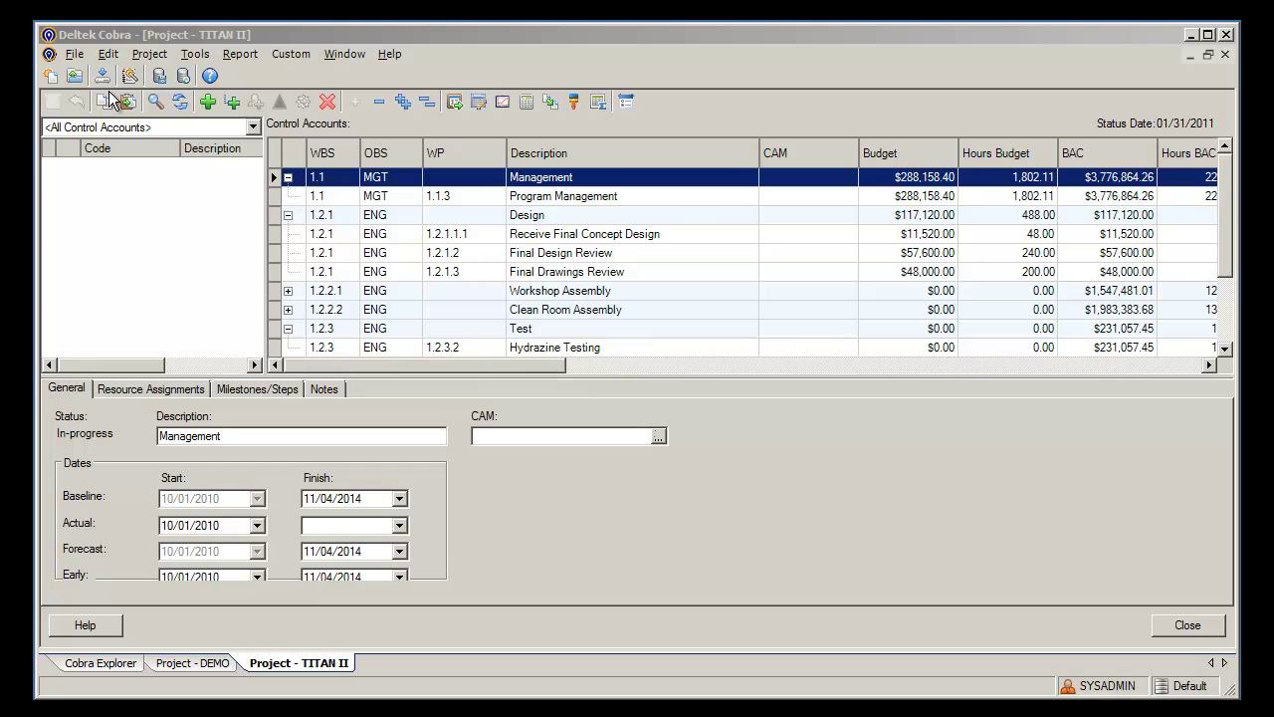
# Rerun the Integration Wizard for Project data using an existing saved configuration
pyautogui.click(102, 77)
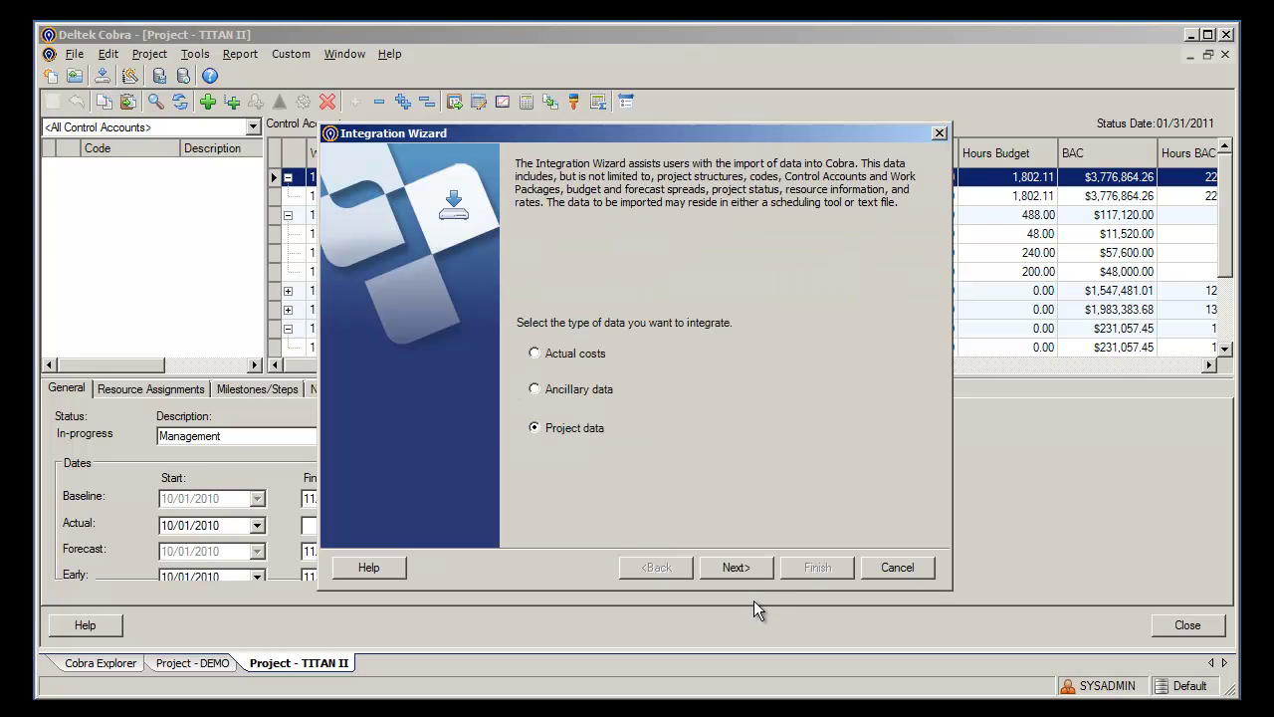
pyautogui.click(750, 569)
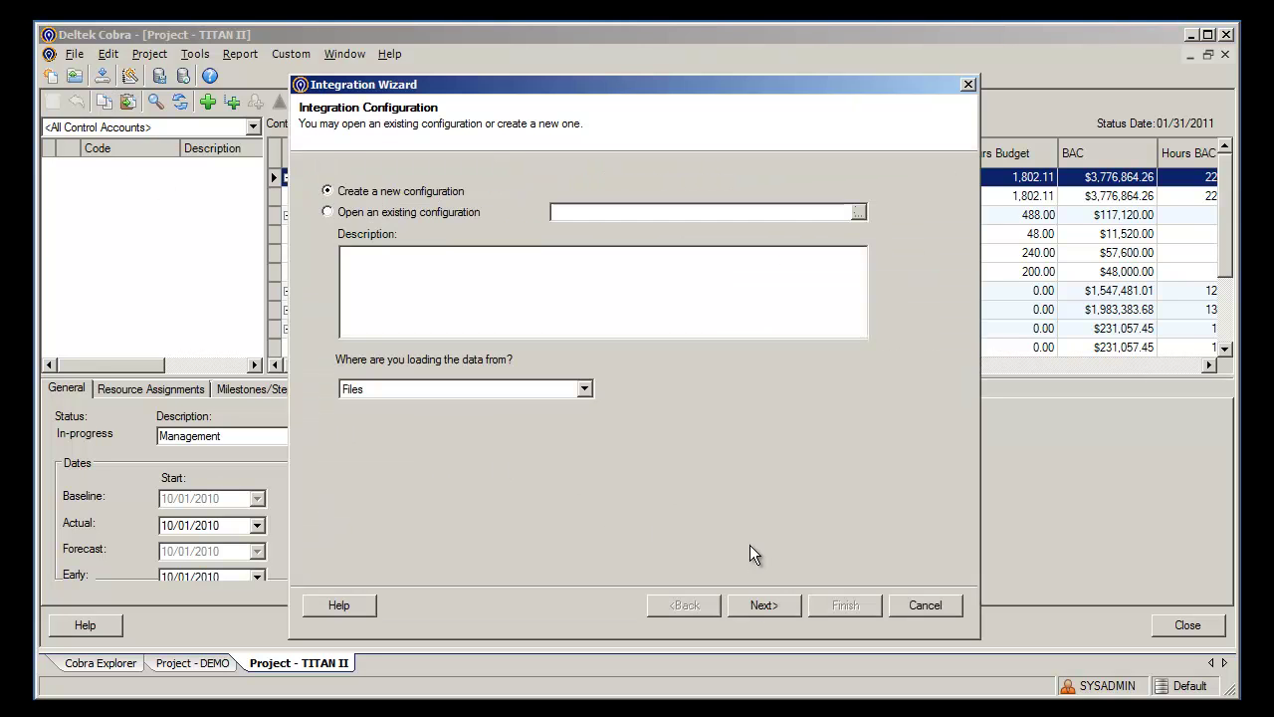
pyautogui.click(329, 212)
pyautogui.click(858, 212)
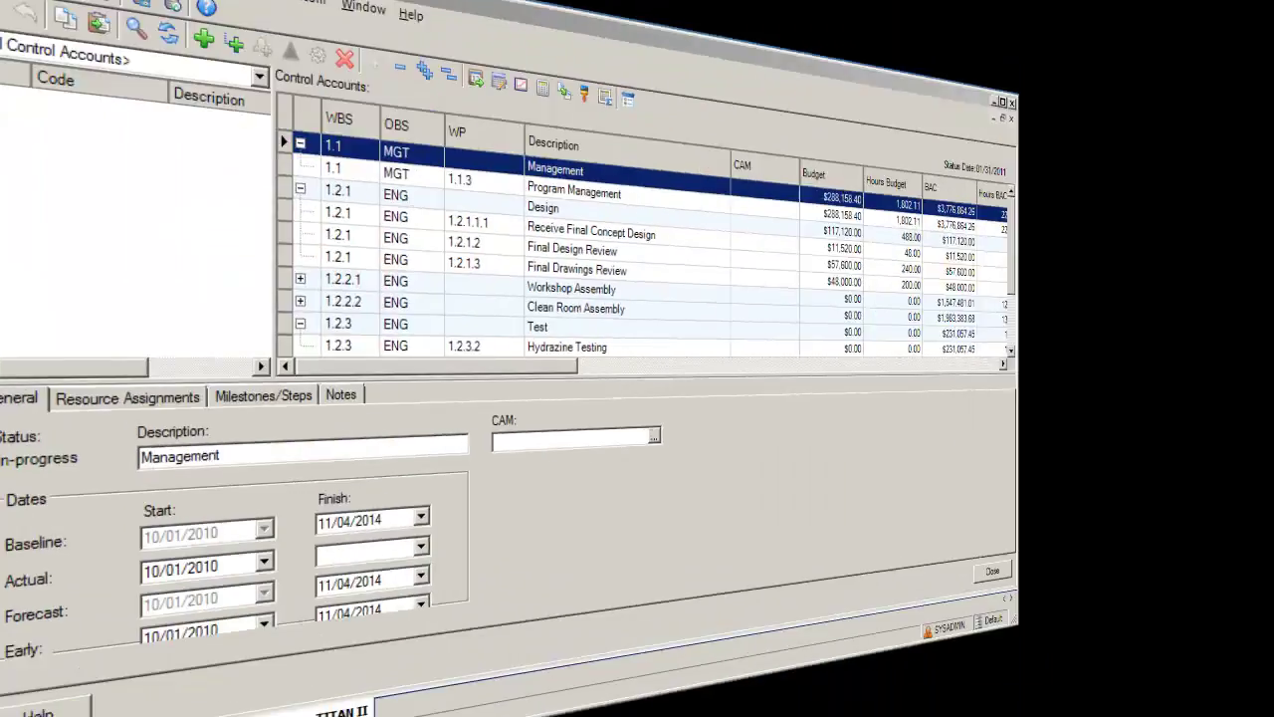
pyautogui.click(149, 54)
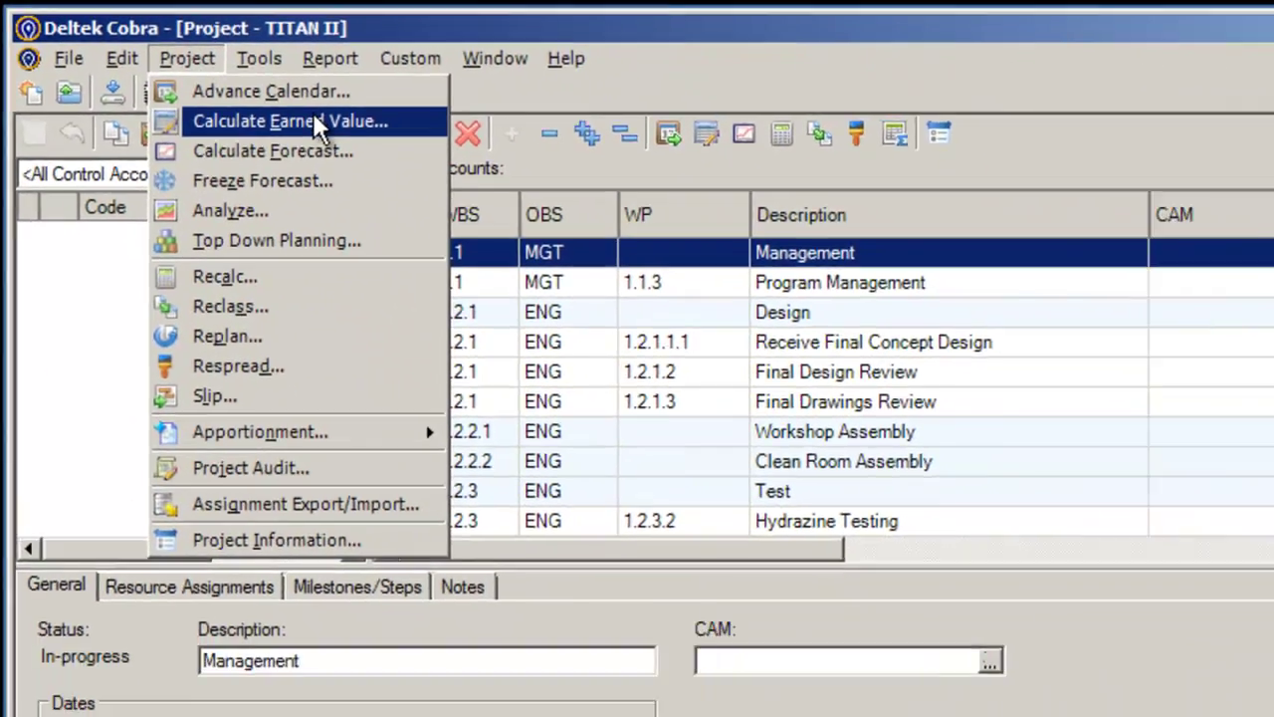
# Calculate earned value for TITAN II with the default options
pyautogui.click(333, 137)
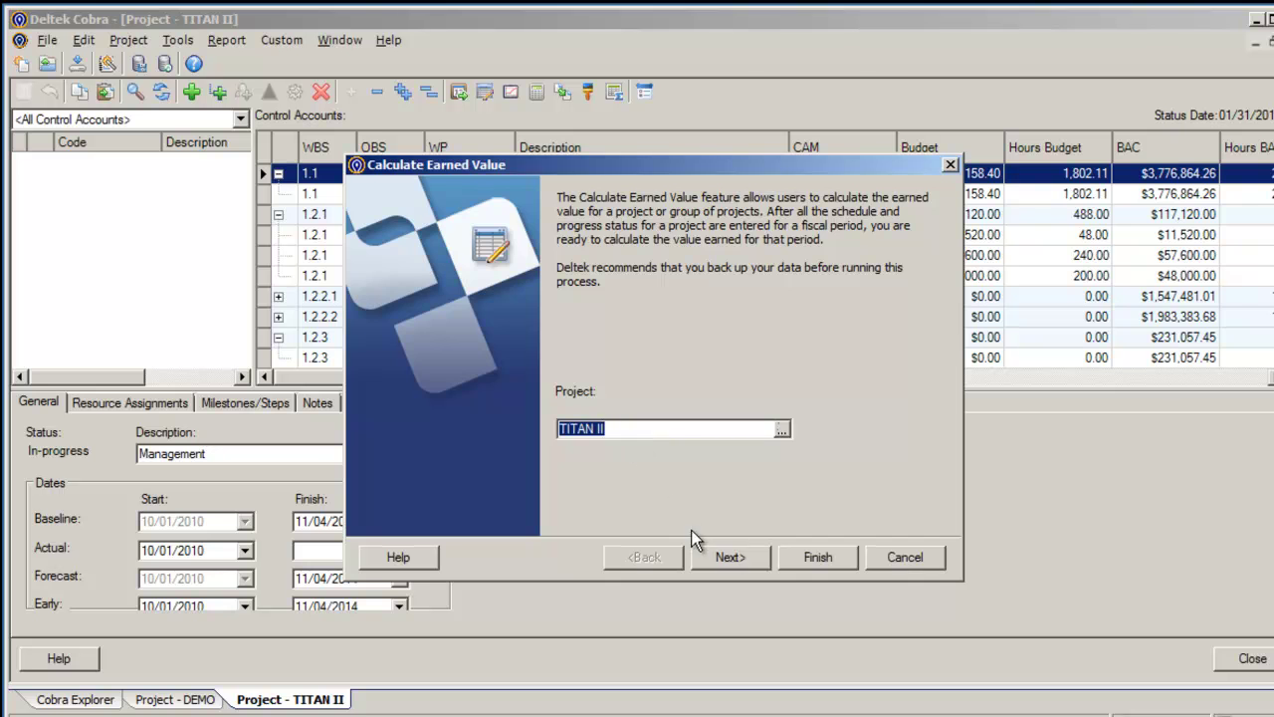
pyautogui.click(733, 555)
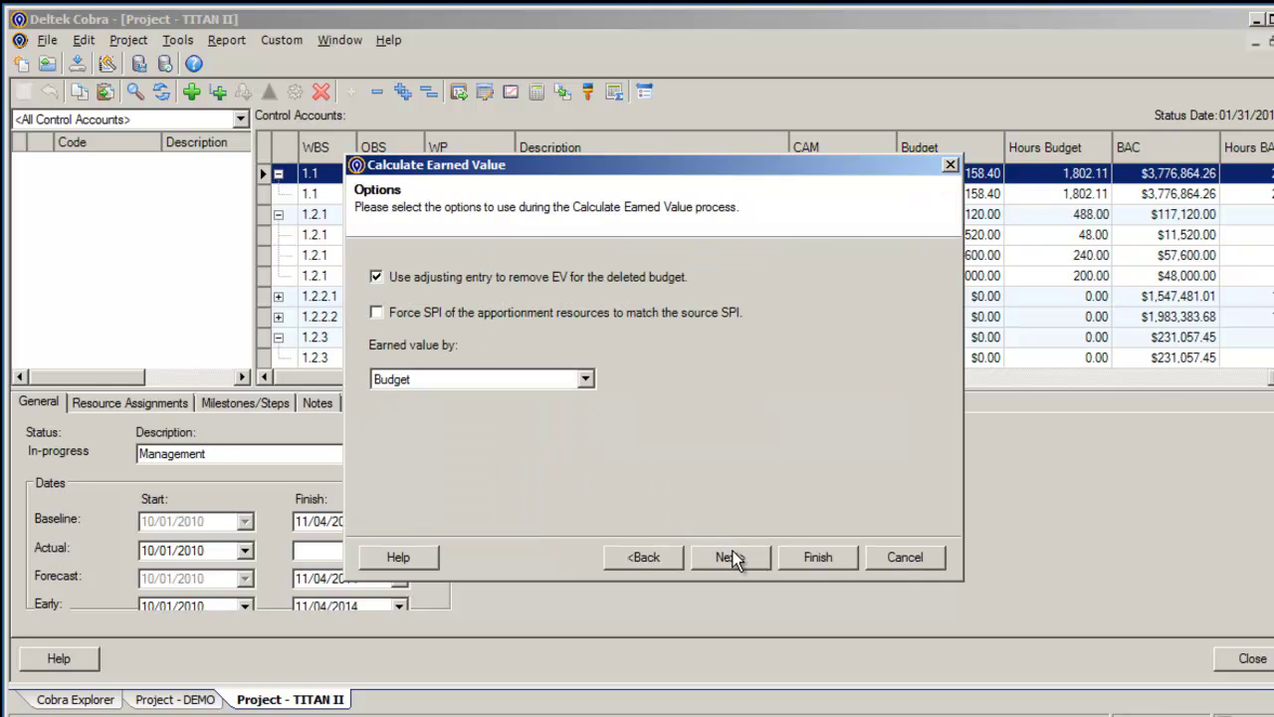
pyautogui.click(732, 555)
pyautogui.click(837, 559)
# Calculate the forecast, choosing to slip dates earlier than the status date
pyautogui.click(128, 40)
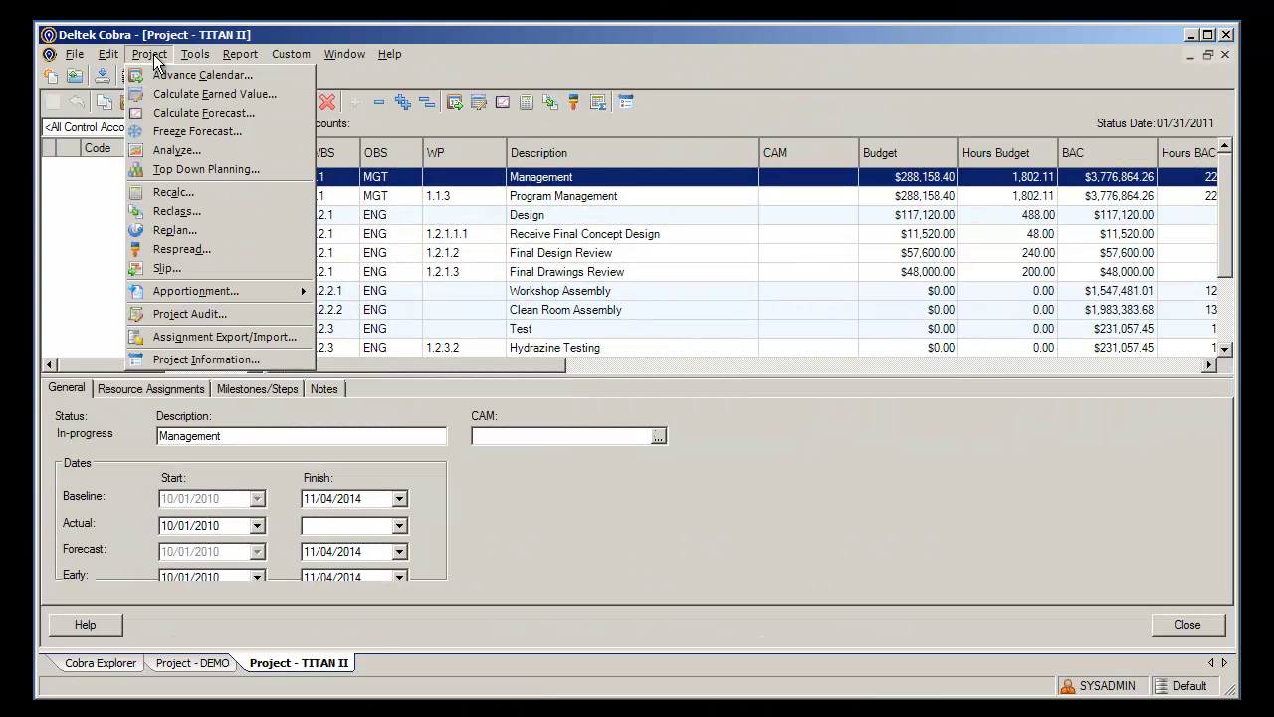
pyautogui.click(228, 115)
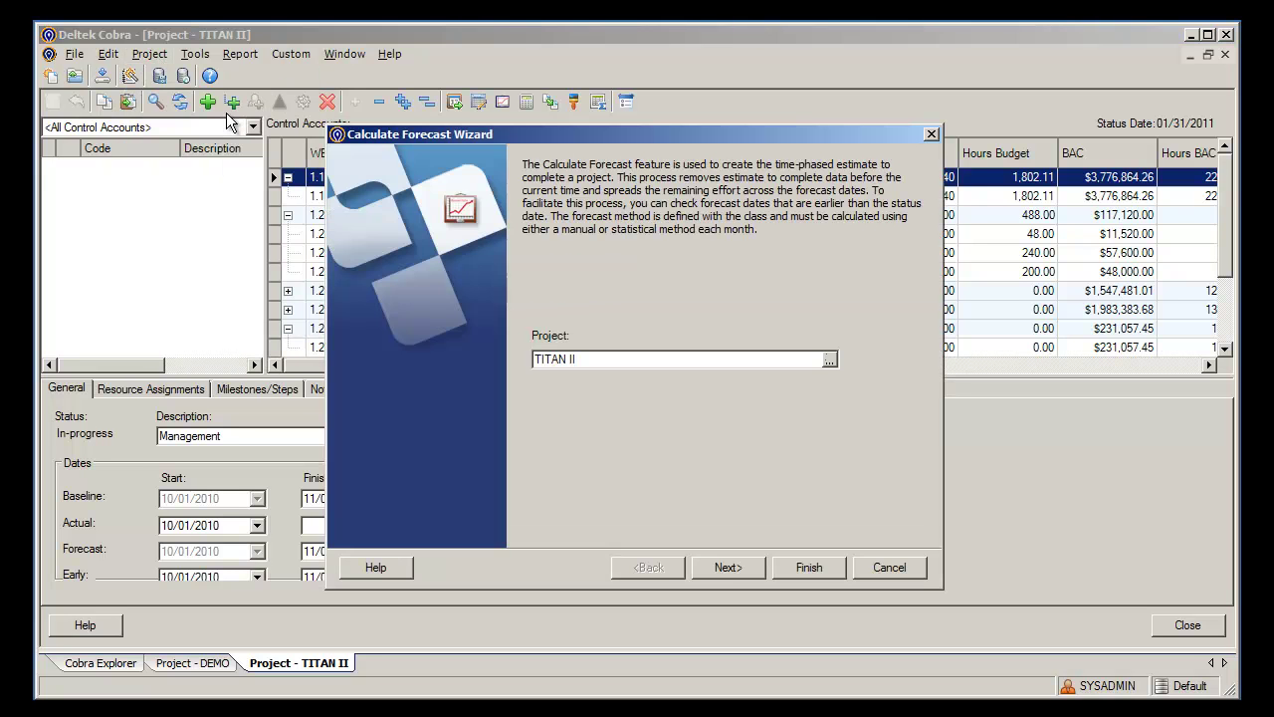
pyautogui.click(728, 568)
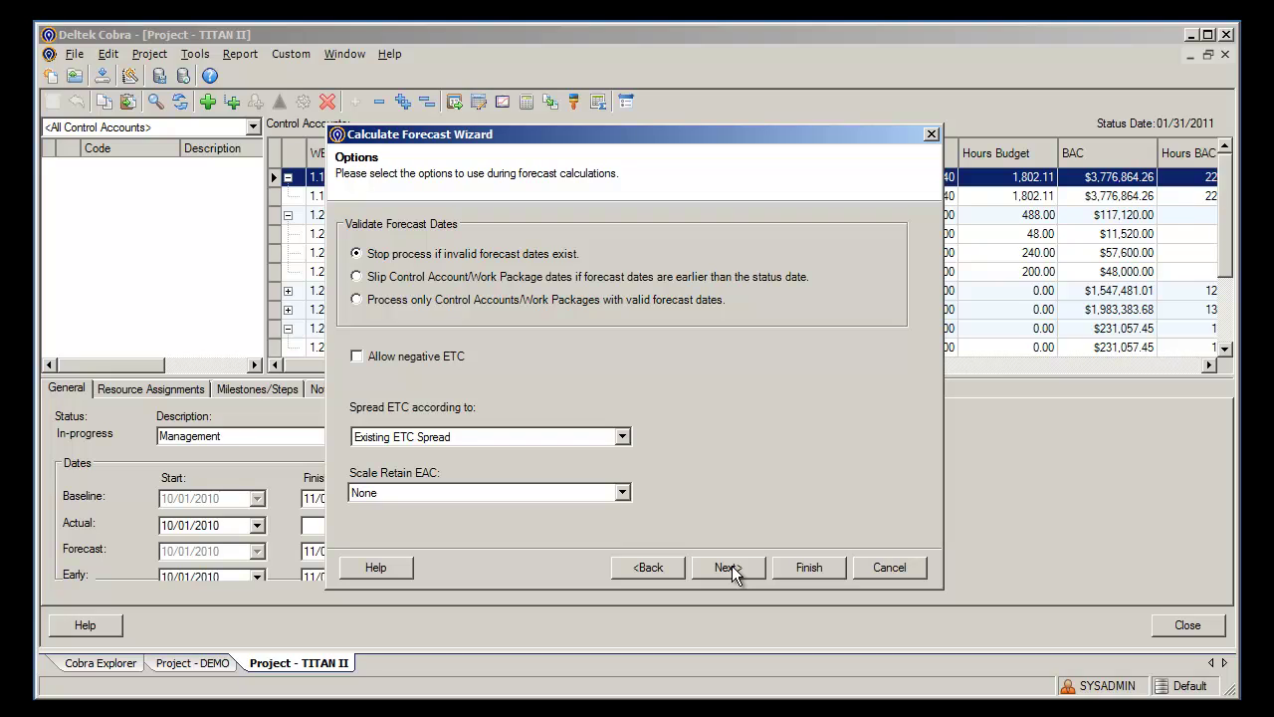
pyautogui.click(357, 277)
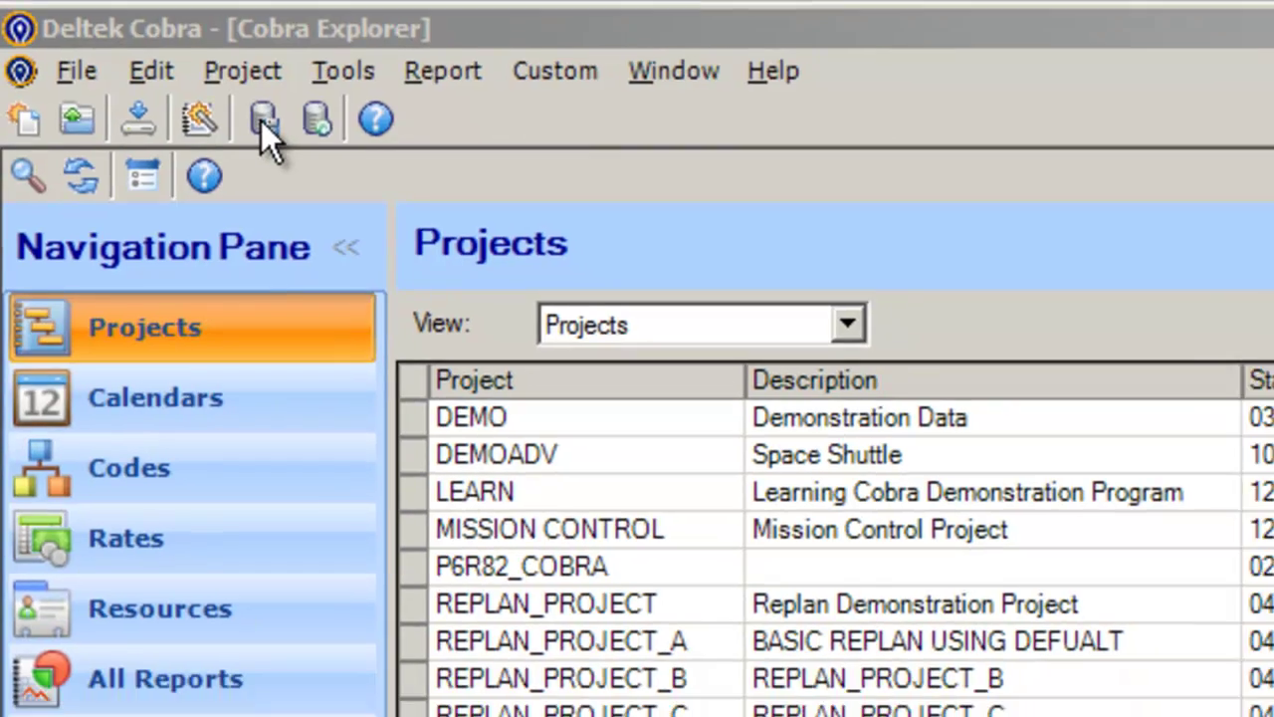
# Select TITAN II in the Backup dialog for backing up to a file
pyautogui.click(283, 130)
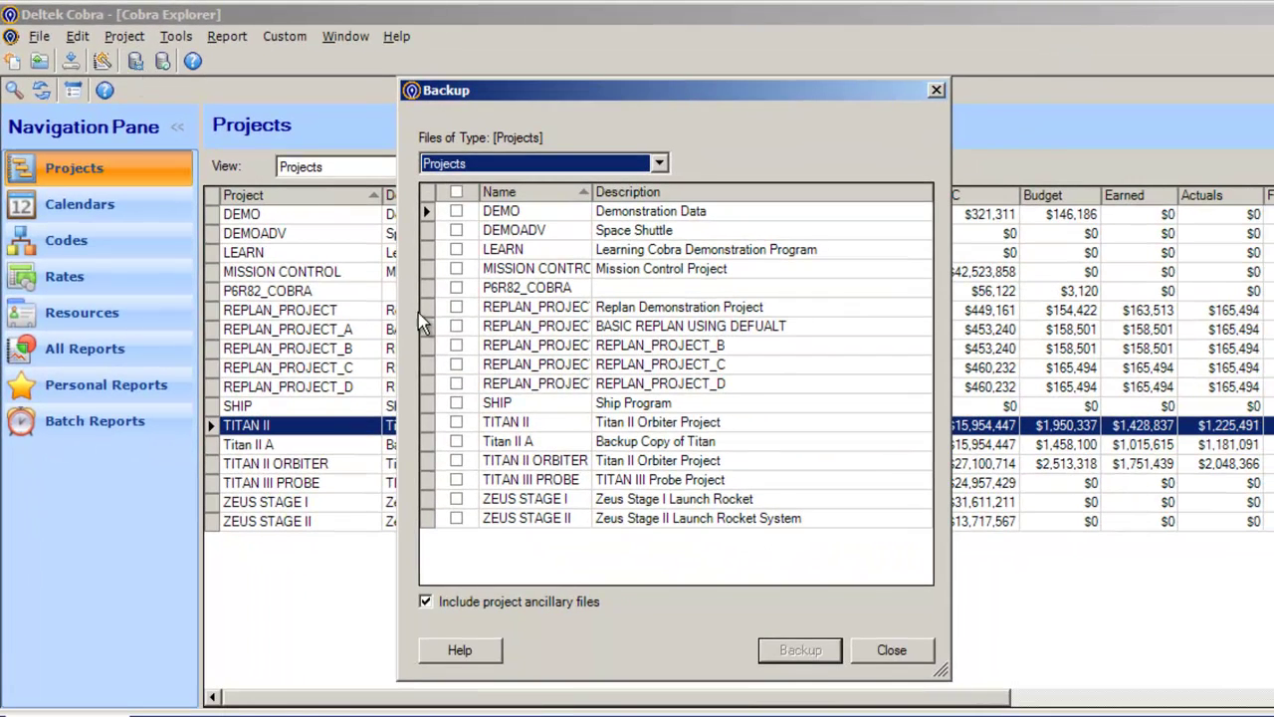
pyautogui.click(457, 422)
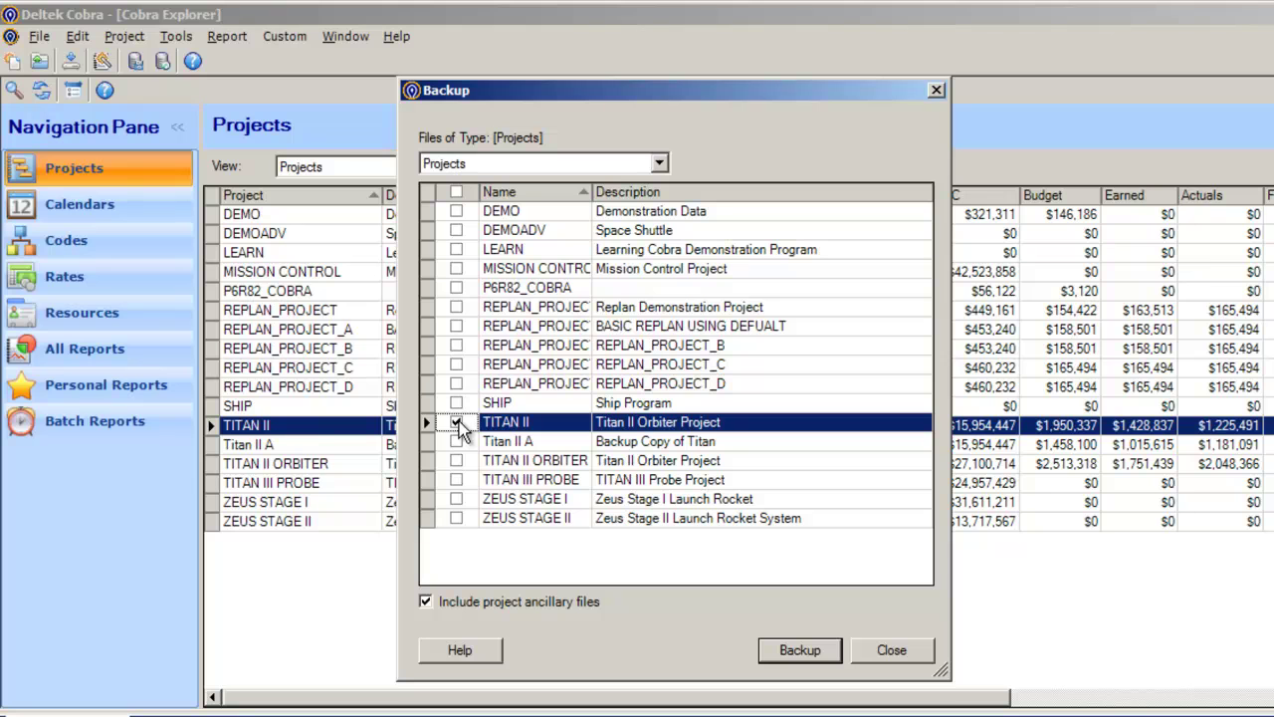
pyautogui.click(794, 655)
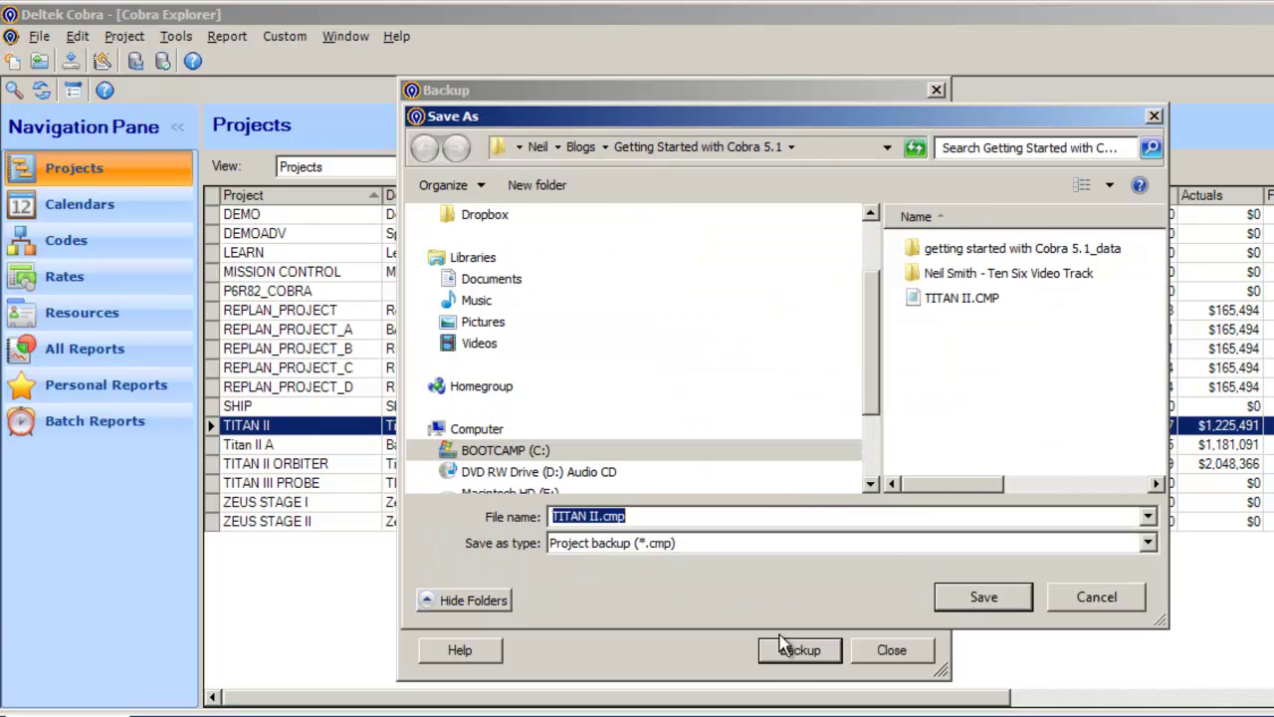
# Save the backup as 'TITAN II 2011_01_31.cmp' and close the completion dialog
pyautogui.click(599, 516)
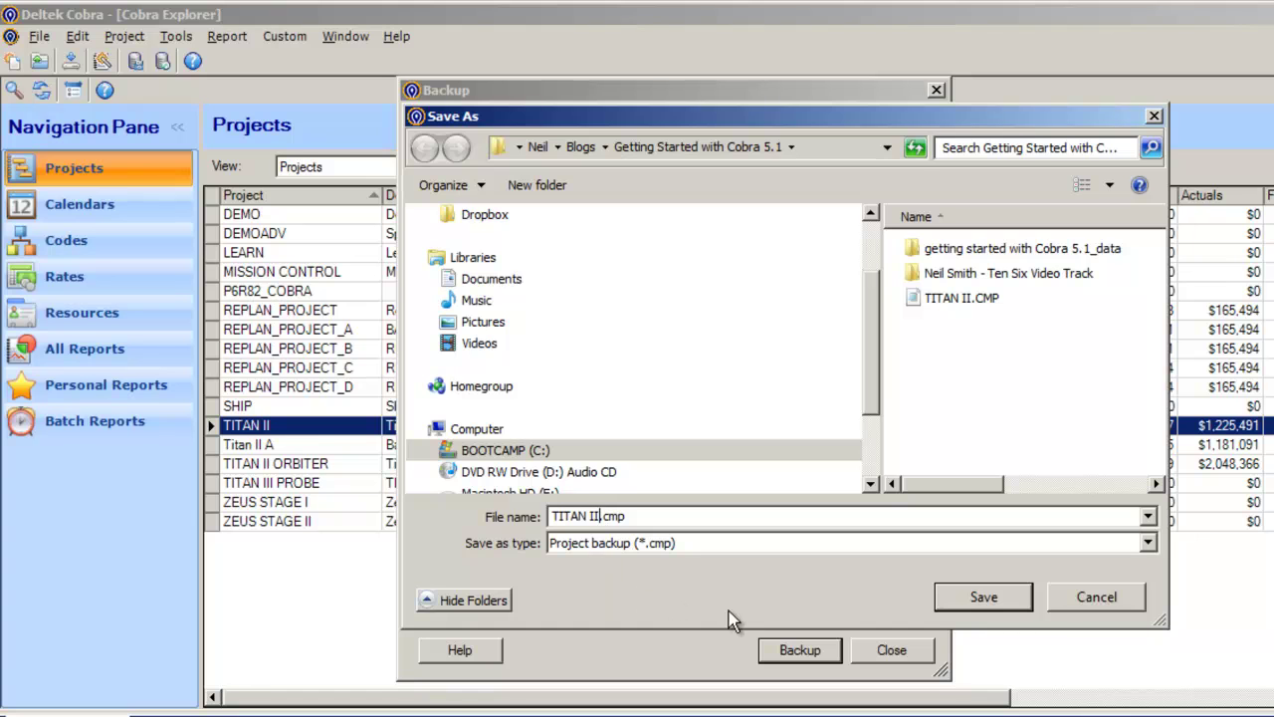
pyautogui.write('2011_01_31')
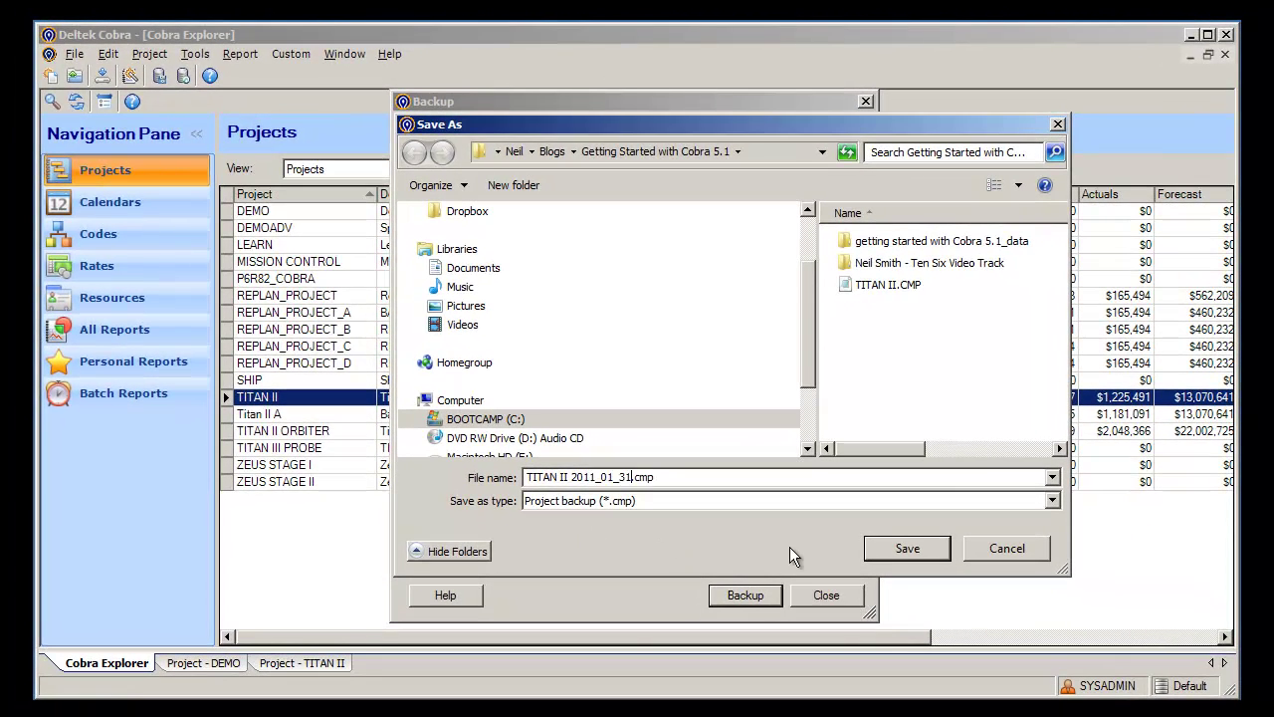
pyautogui.click(908, 549)
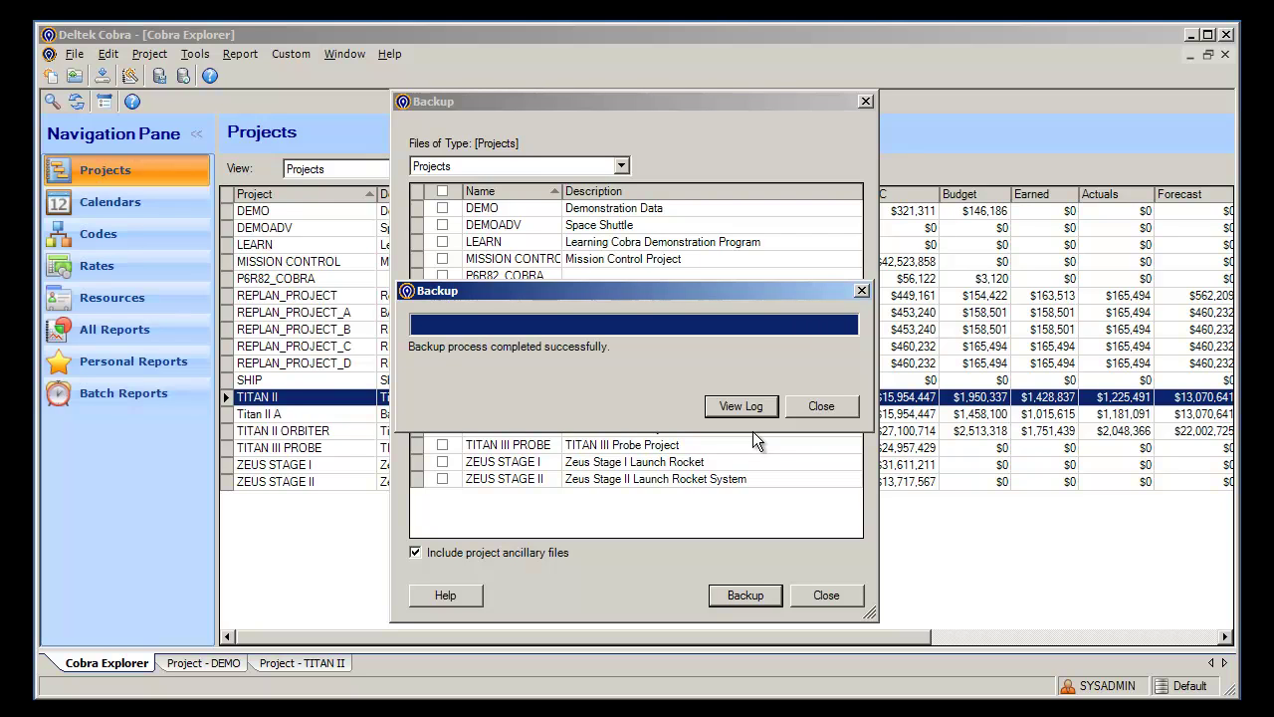
pyautogui.click(822, 406)
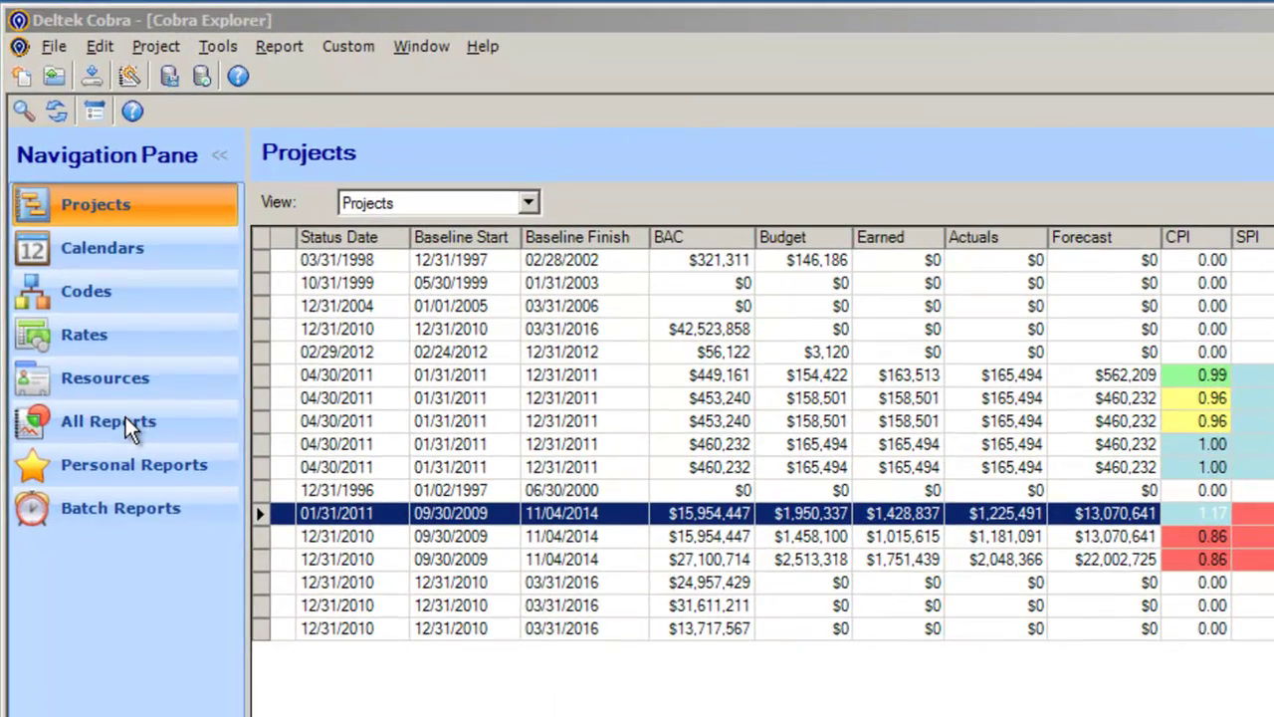
# Start the CPR Format 1 report from All Reports, browse for its project file, then show the Project menu
pyautogui.click(125, 416)
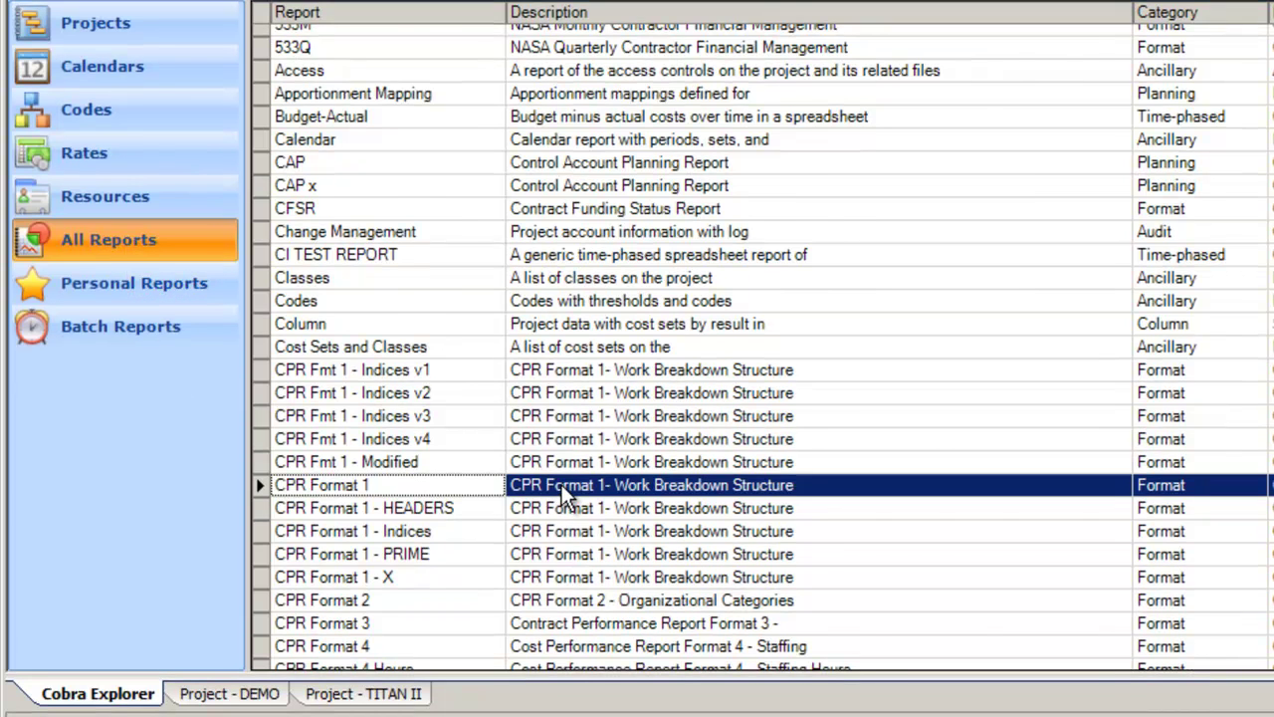
pyautogui.doubleClick(562, 484)
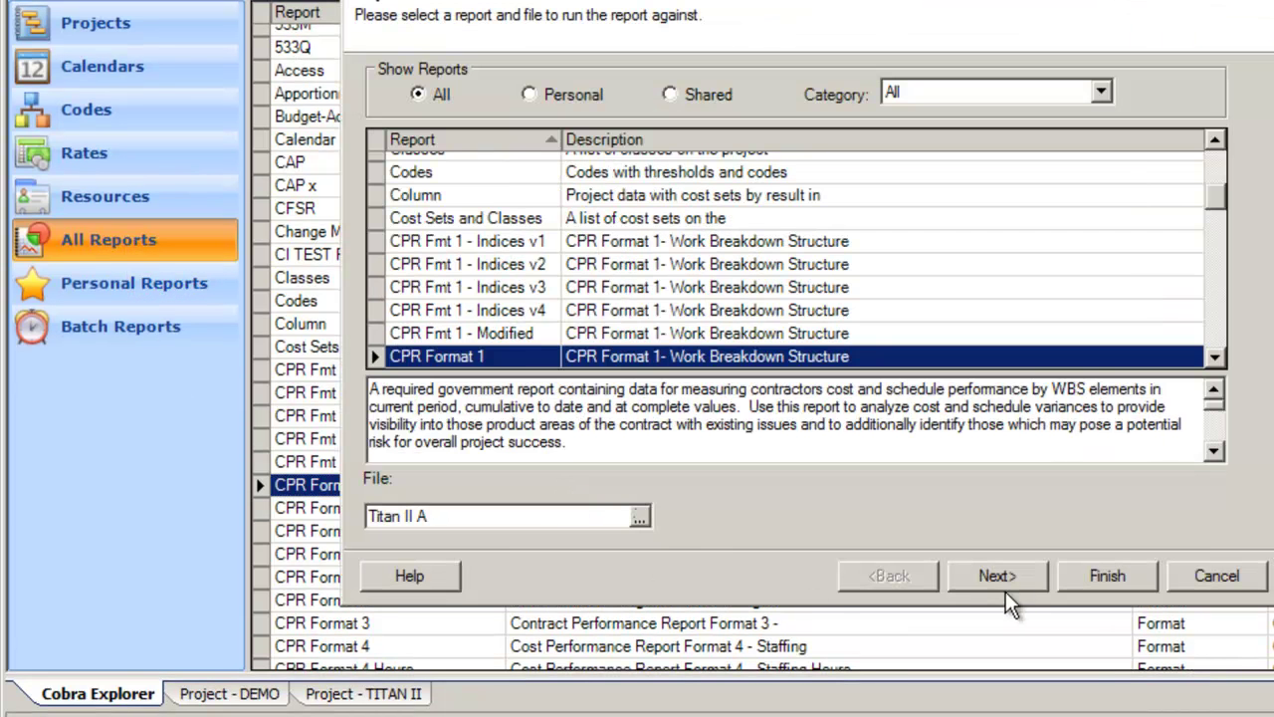
pyautogui.click(640, 515)
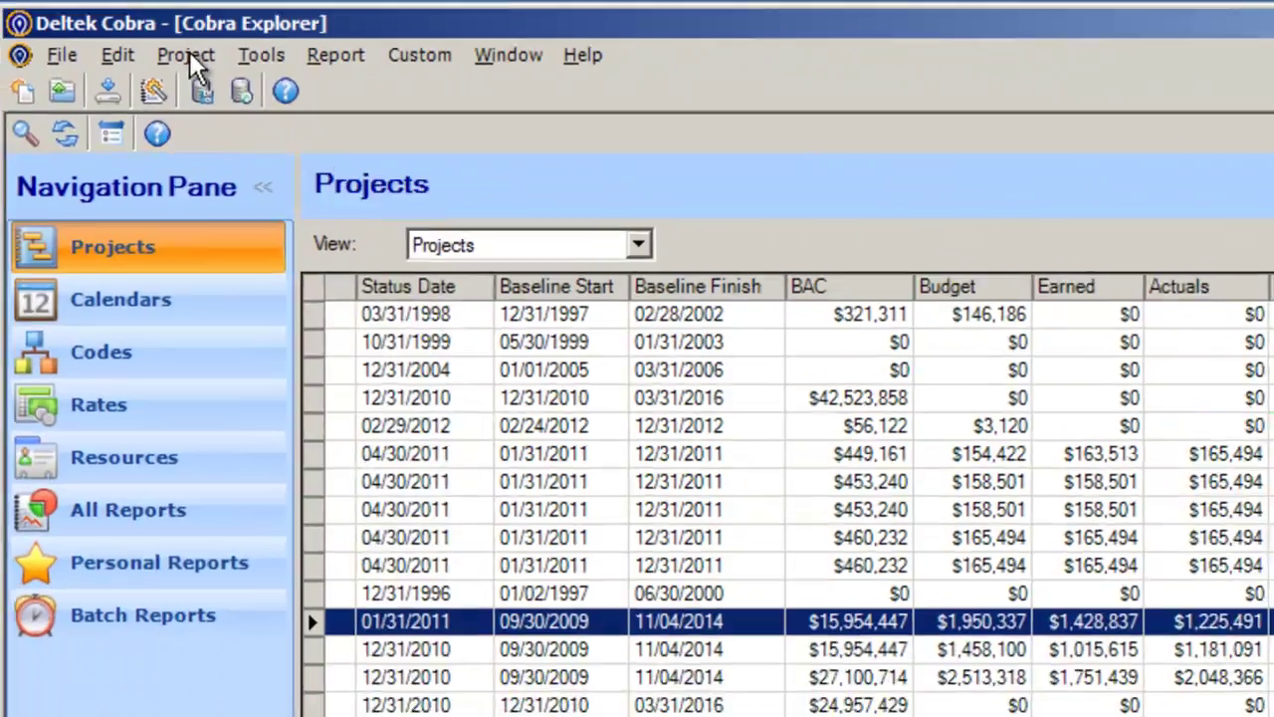
pyautogui.click(189, 56)
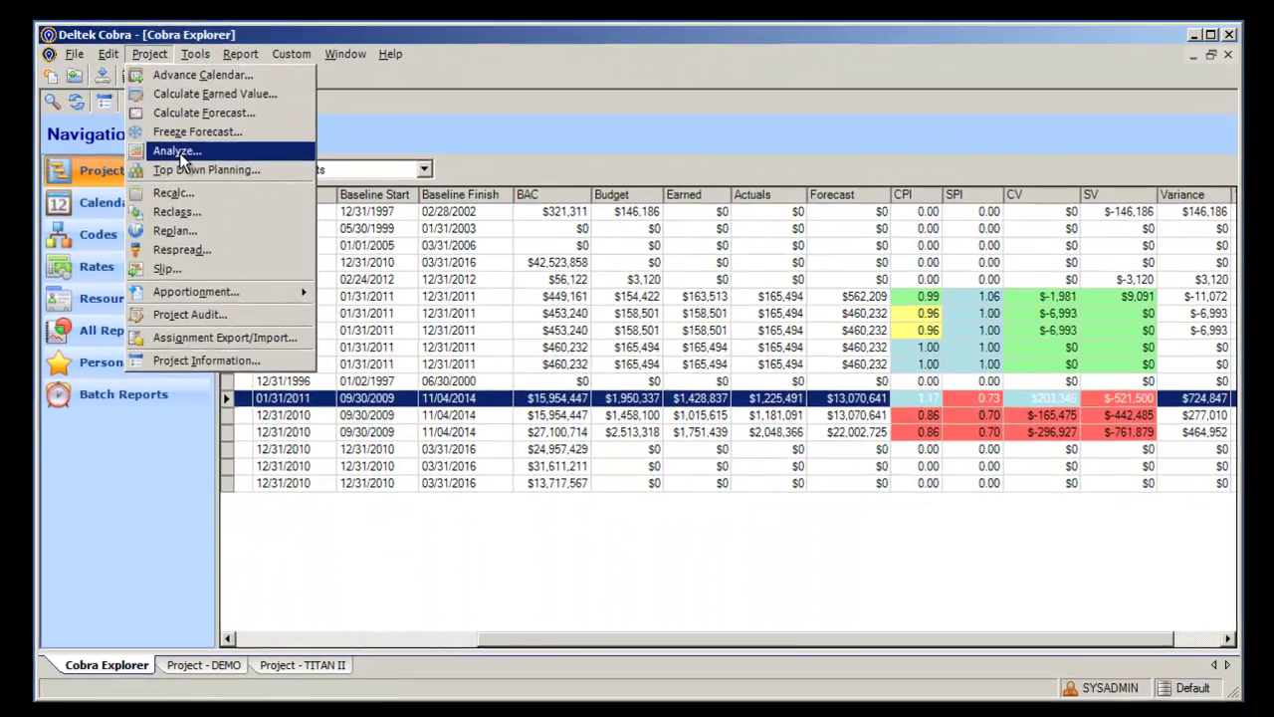
pyautogui.click(177, 151)
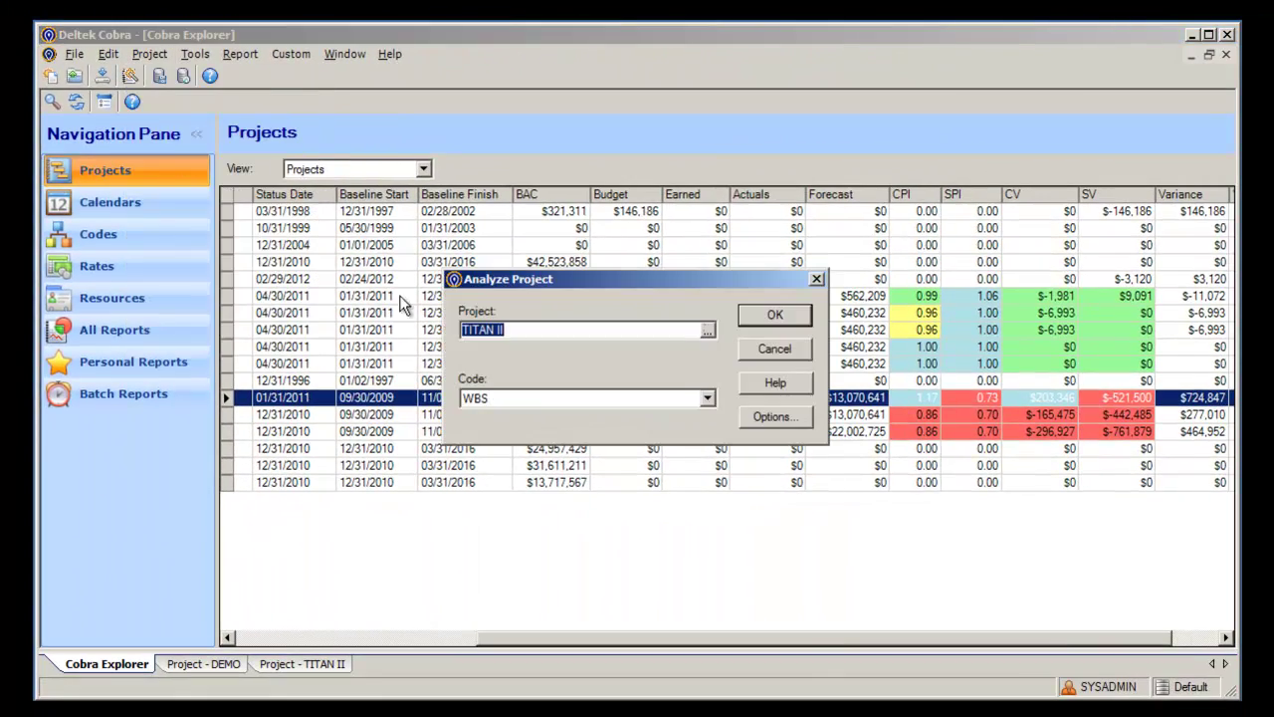
pyautogui.click(772, 315)
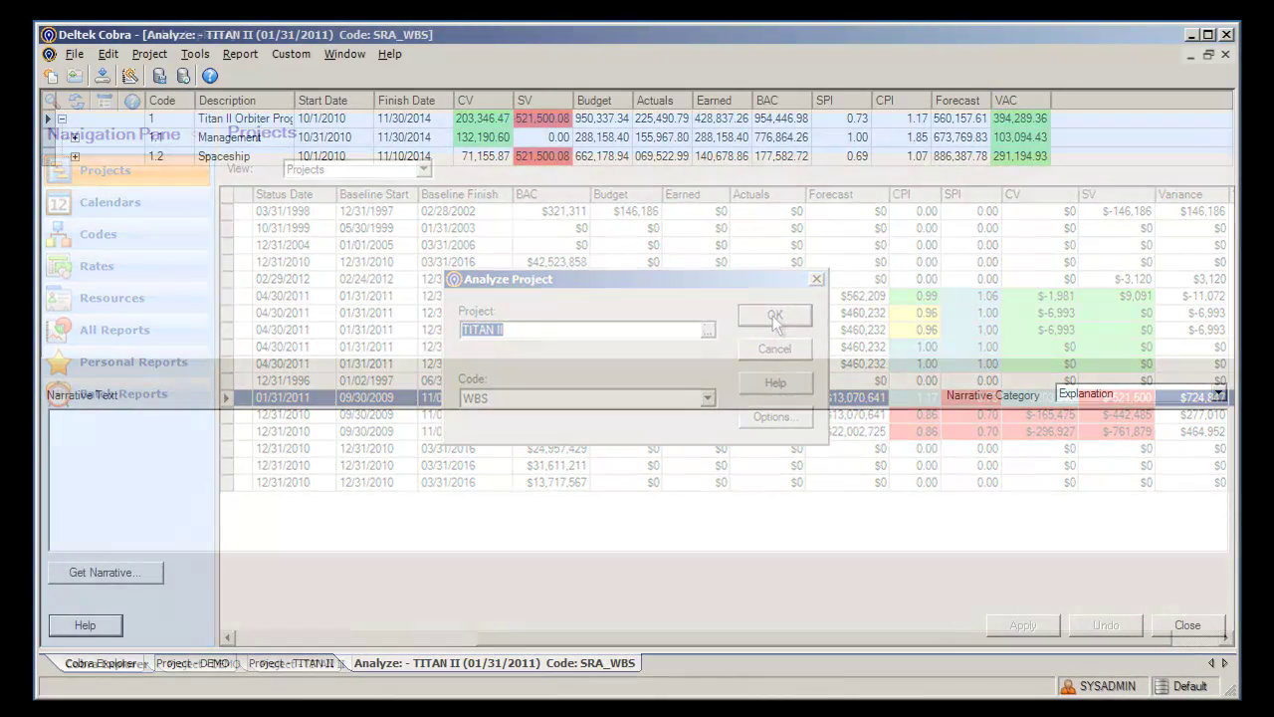
pyautogui.click(75, 137)
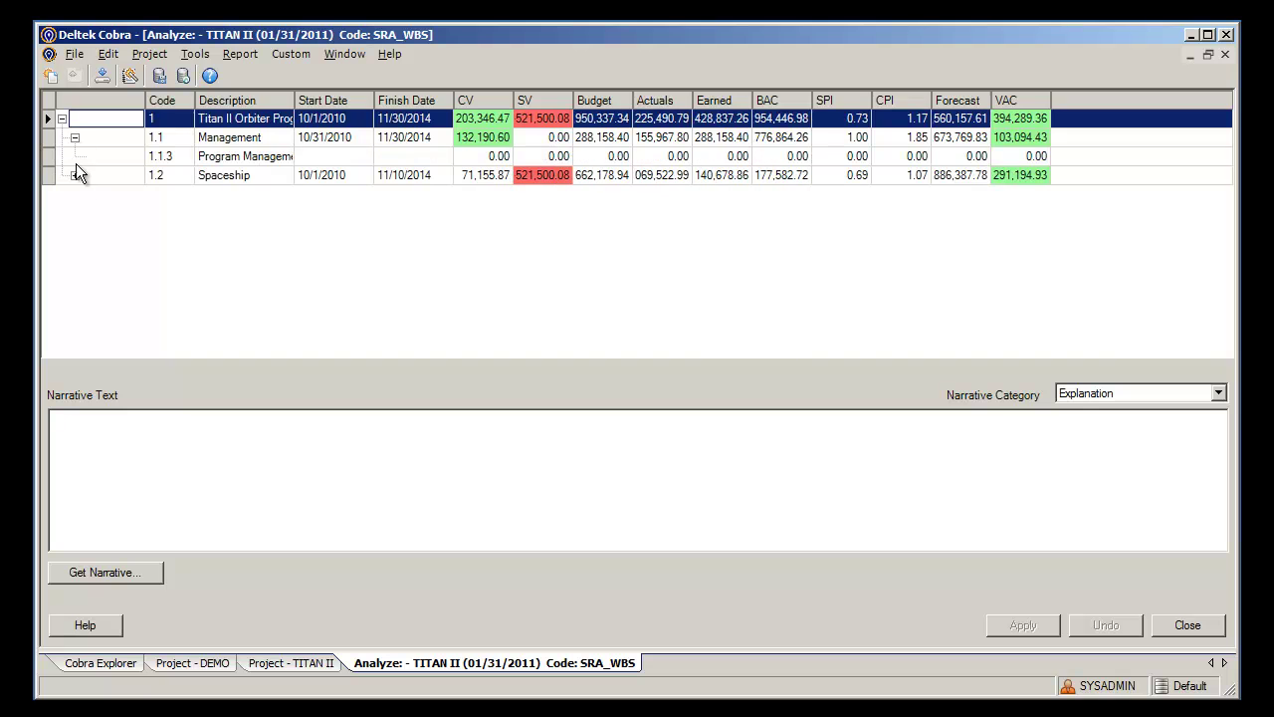
pyautogui.click(74, 175)
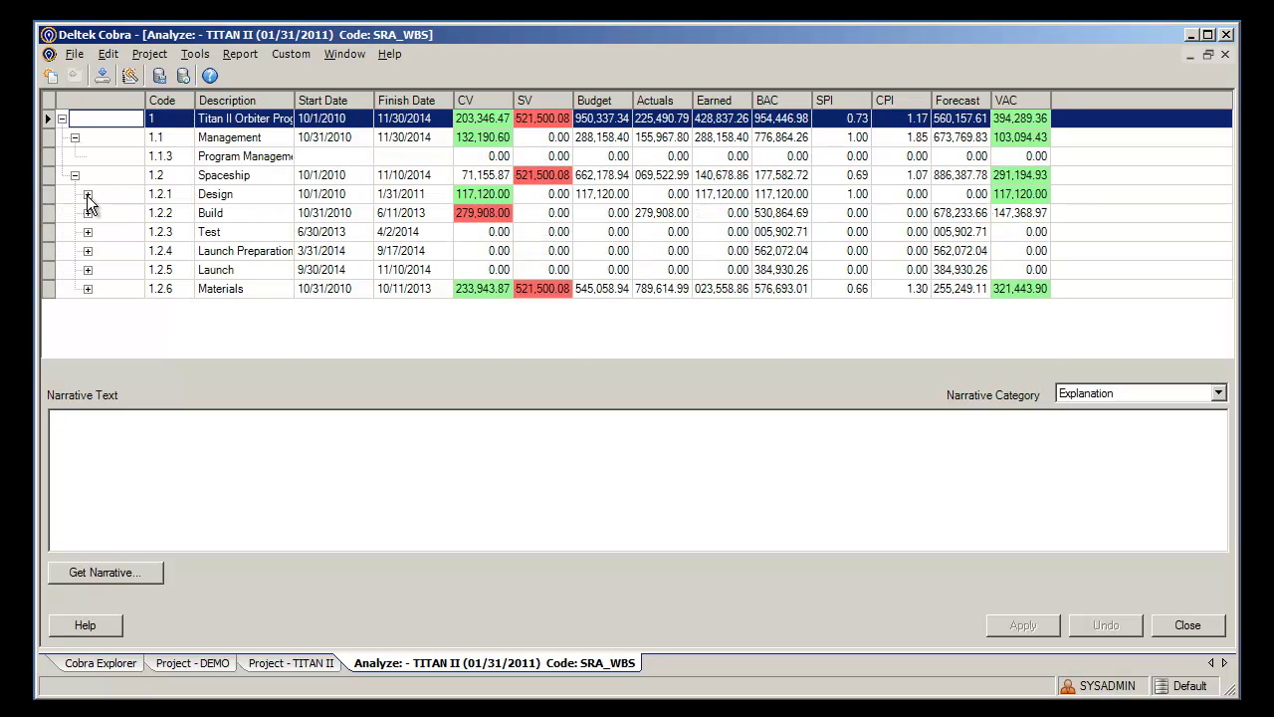
pyautogui.click(88, 196)
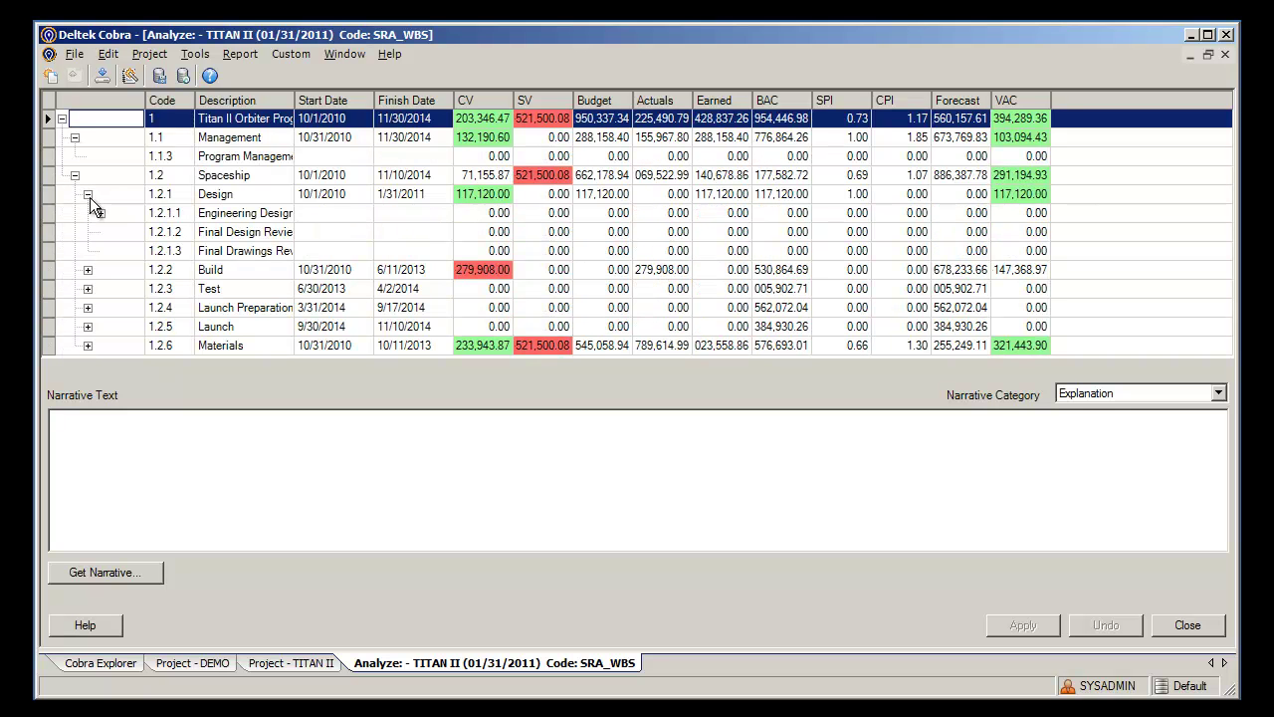
pyautogui.click(88, 271)
pyautogui.click(100, 287)
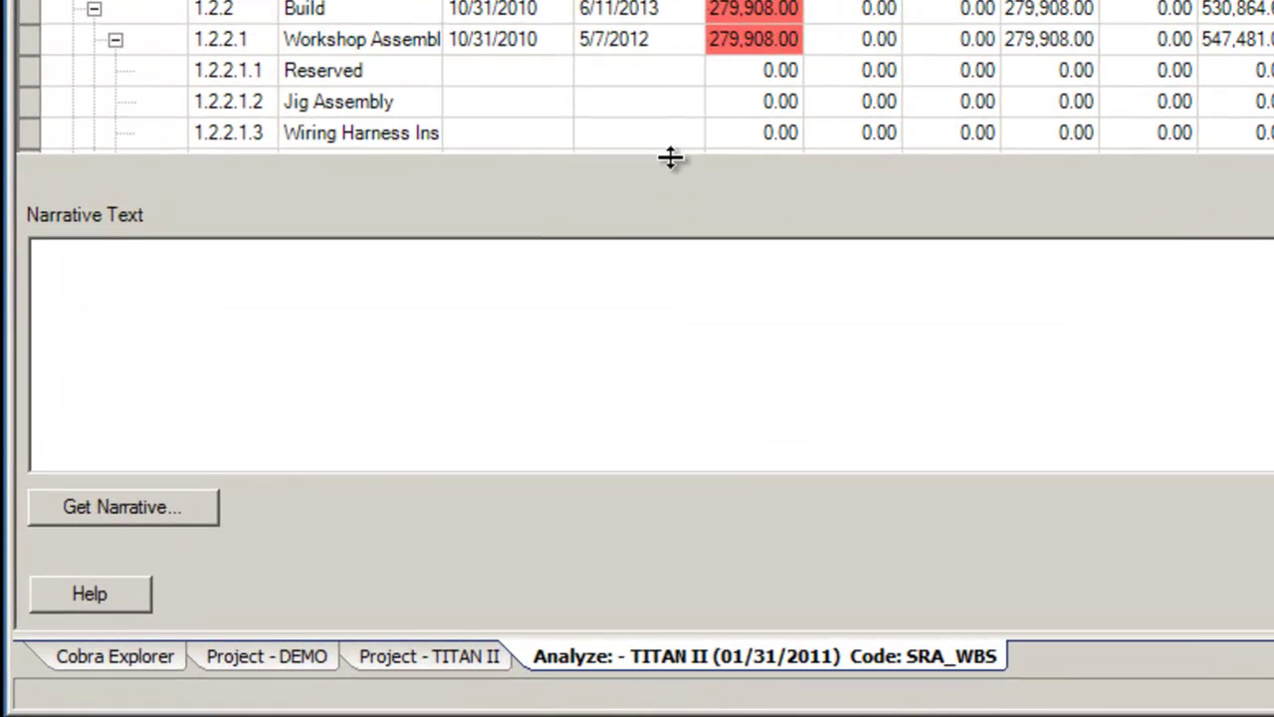
pyautogui.moveTo(670, 156); pyautogui.dragTo(662, 224)
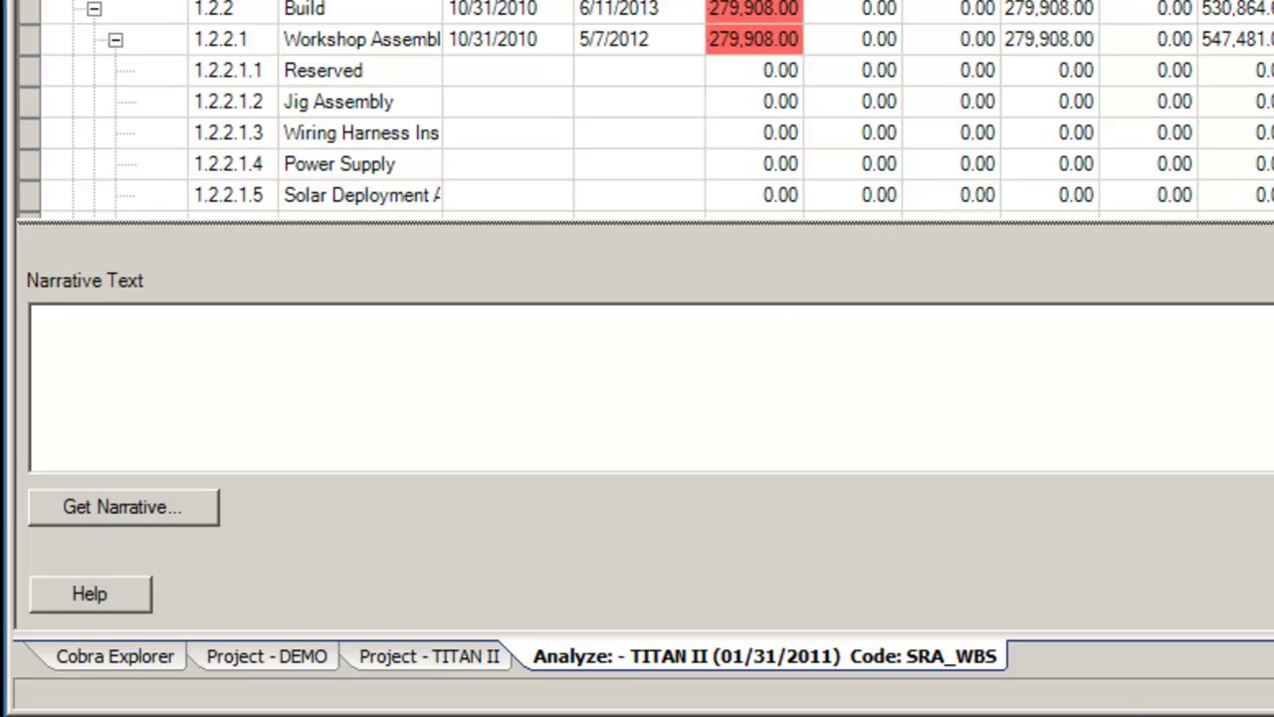
pyautogui.rightClick(537, 210)
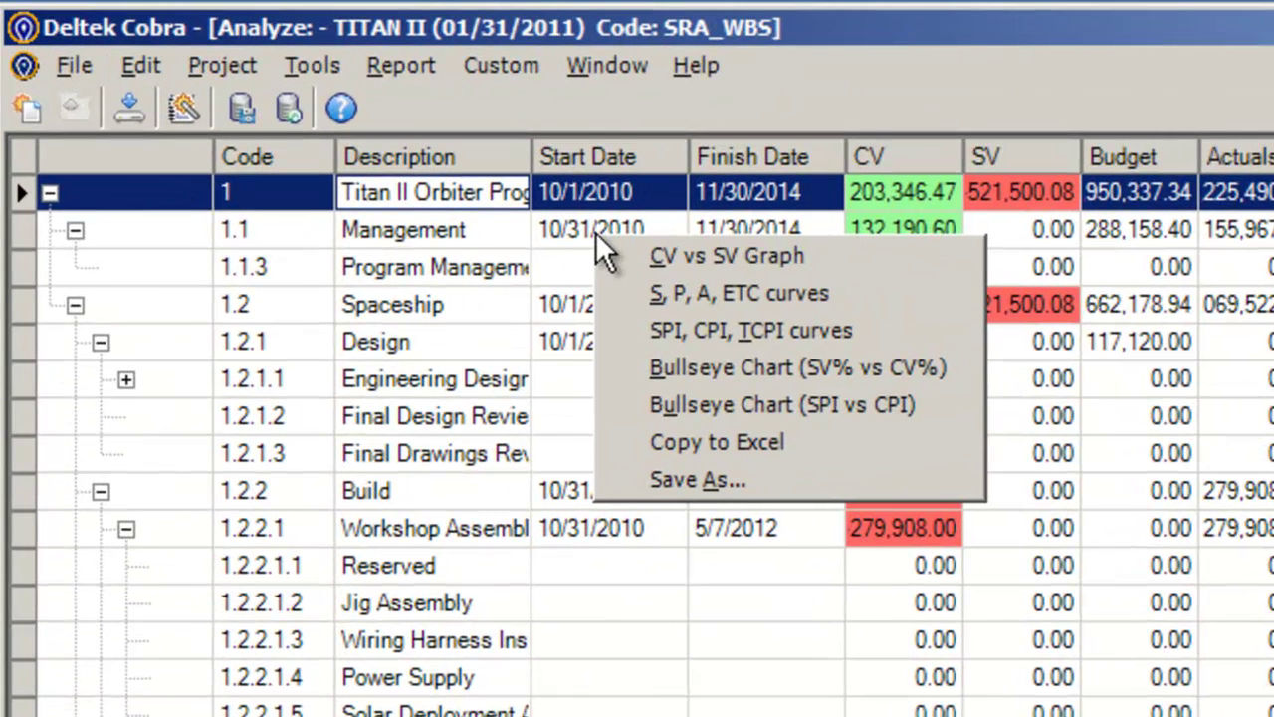
pyautogui.click(749, 295)
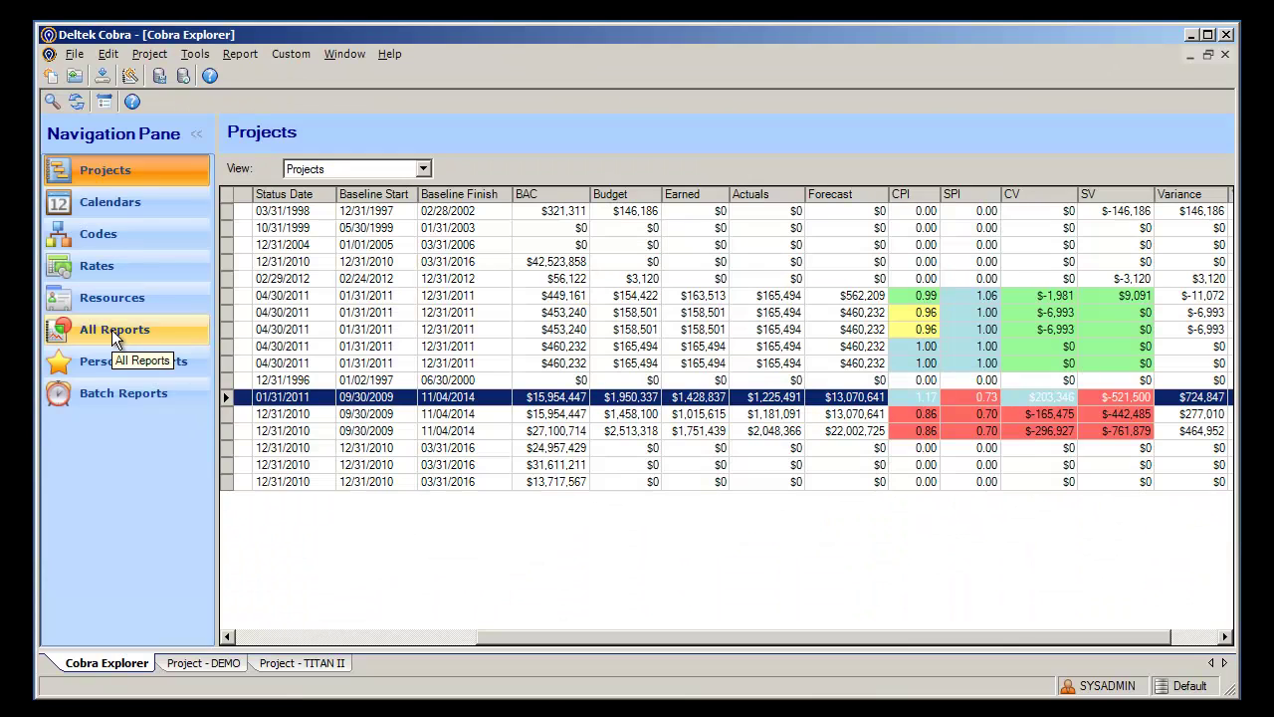
# Start the CPR Format 1 report from All Reports and choose TITAN II as its project
pyautogui.click(111, 329)
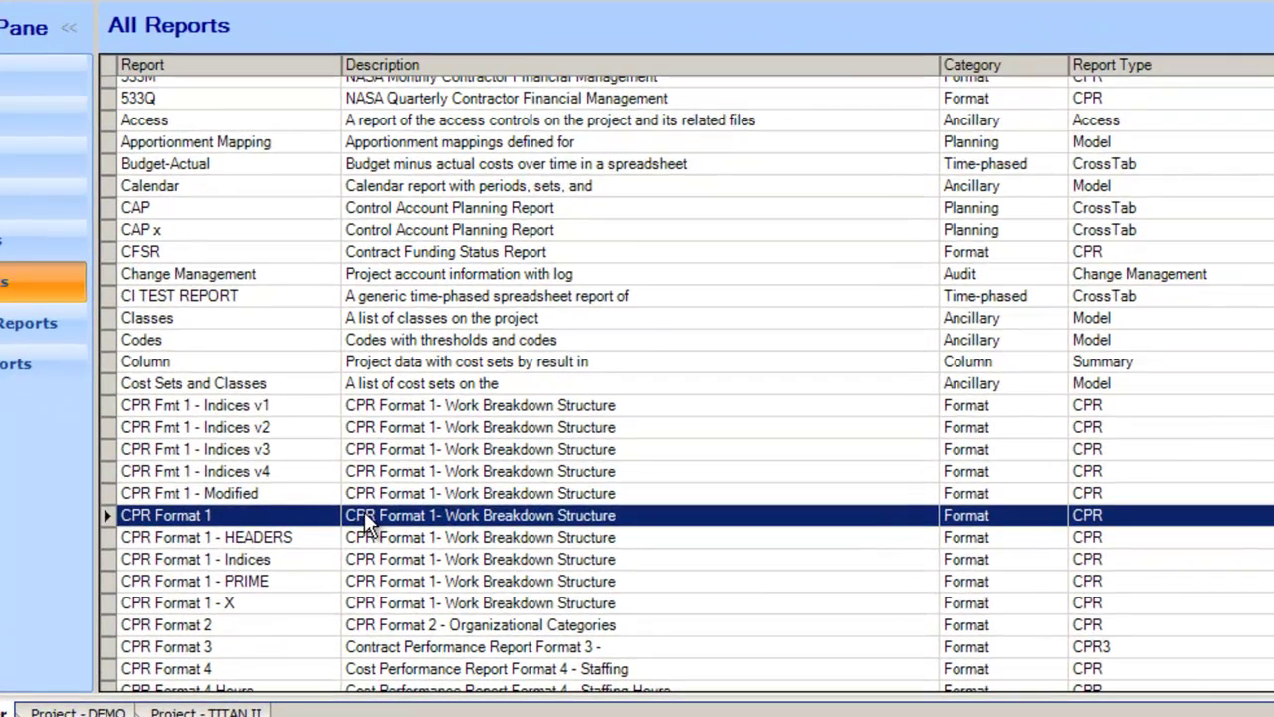
pyautogui.doubleClick(422, 509)
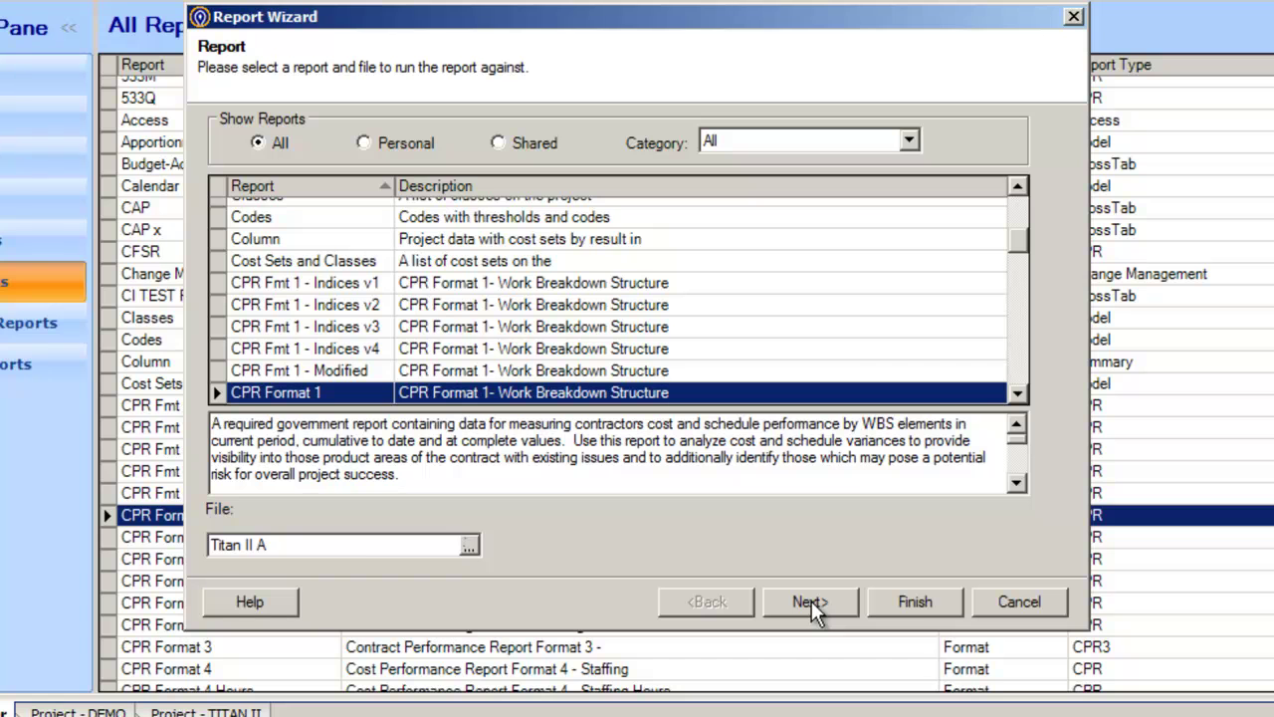
pyautogui.click(469, 546)
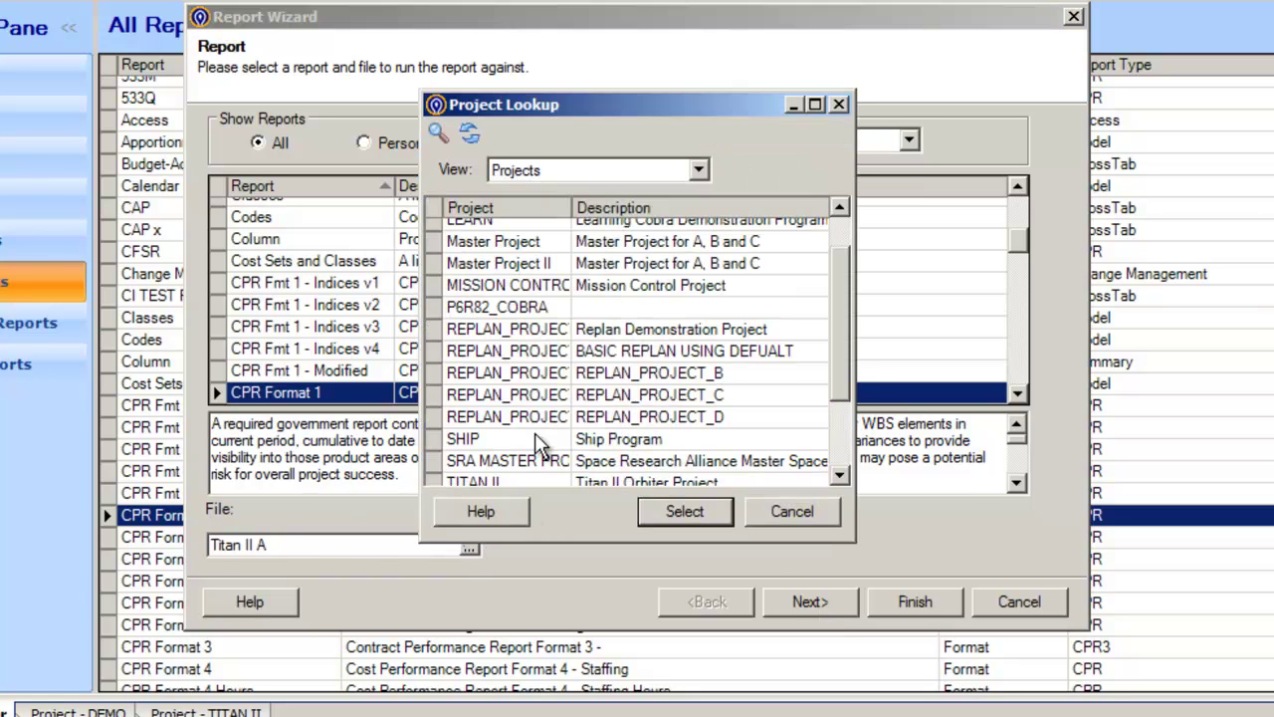
pyautogui.moveTo(838, 283); pyautogui.dragTo(860, 363)
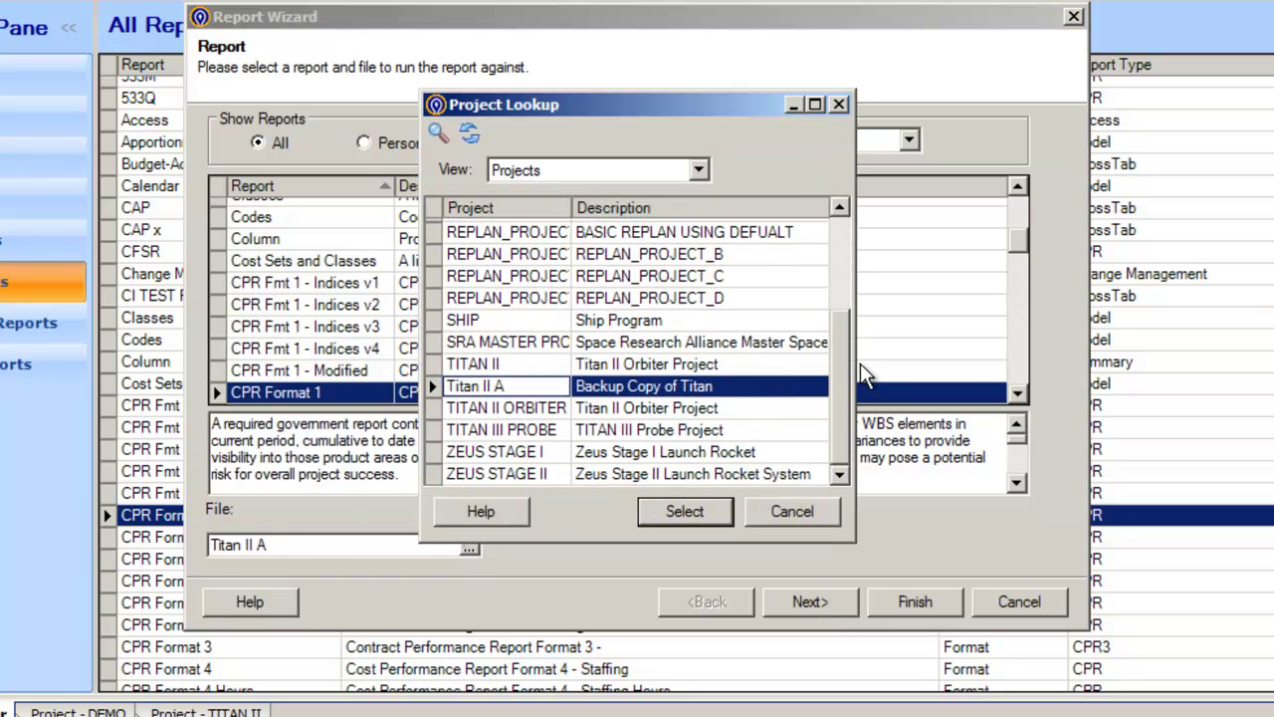
pyautogui.click(495, 368)
pyautogui.click(661, 510)
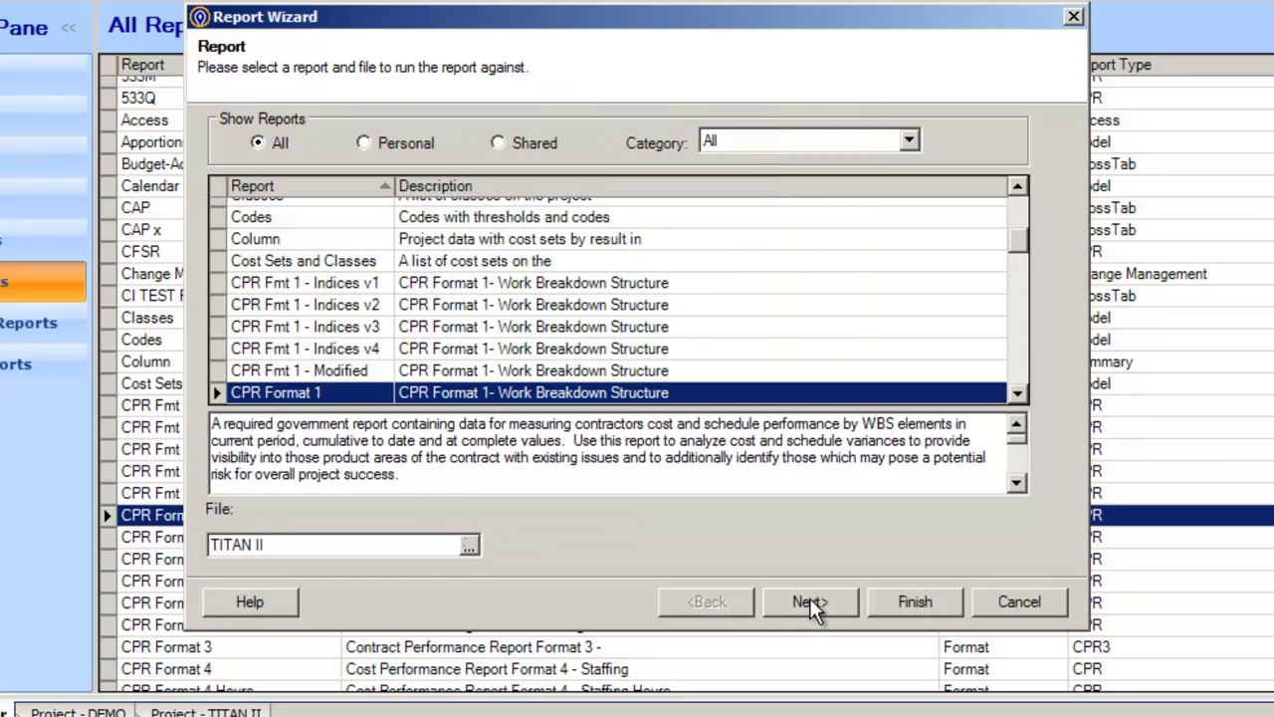
# Keep default filter, sub-total and style settings, save as 'CPR Format 1 v2', and finish
pyautogui.click(811, 603)
pyautogui.click(811, 604)
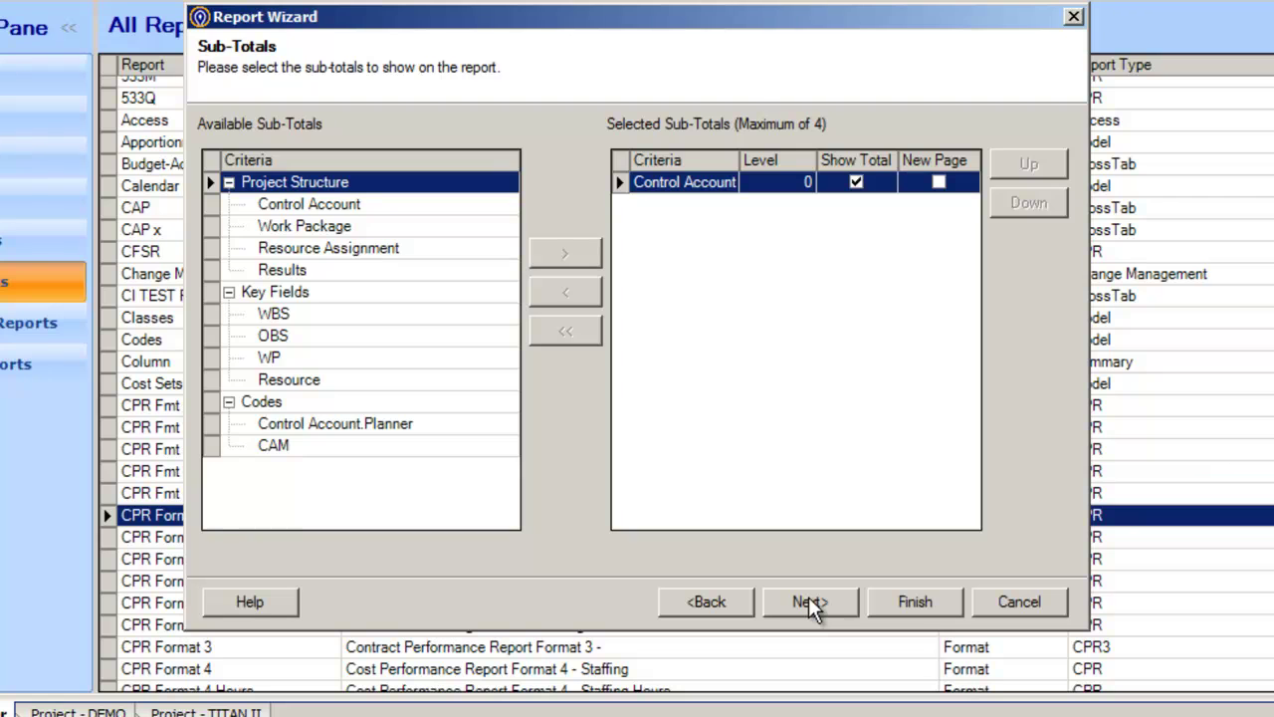
pyautogui.click(811, 603)
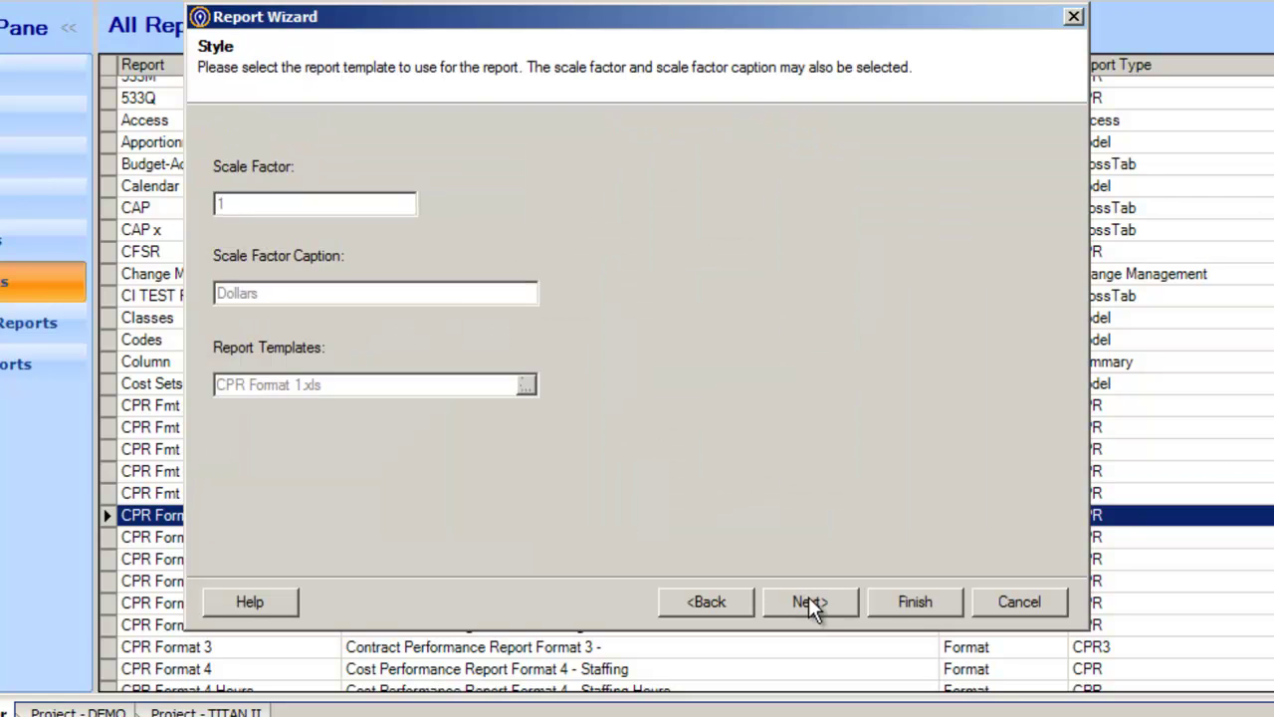
pyautogui.click(808, 602)
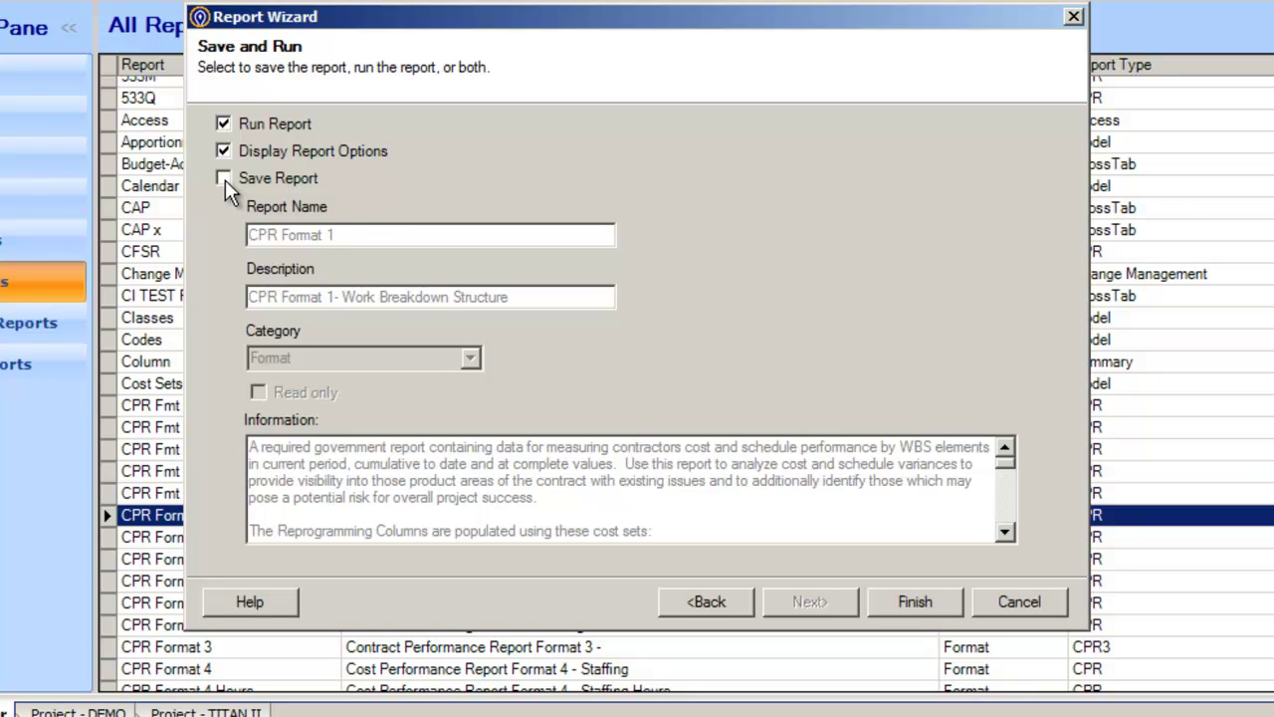
pyautogui.click(225, 179)
pyautogui.click(376, 233)
pyautogui.click(379, 235)
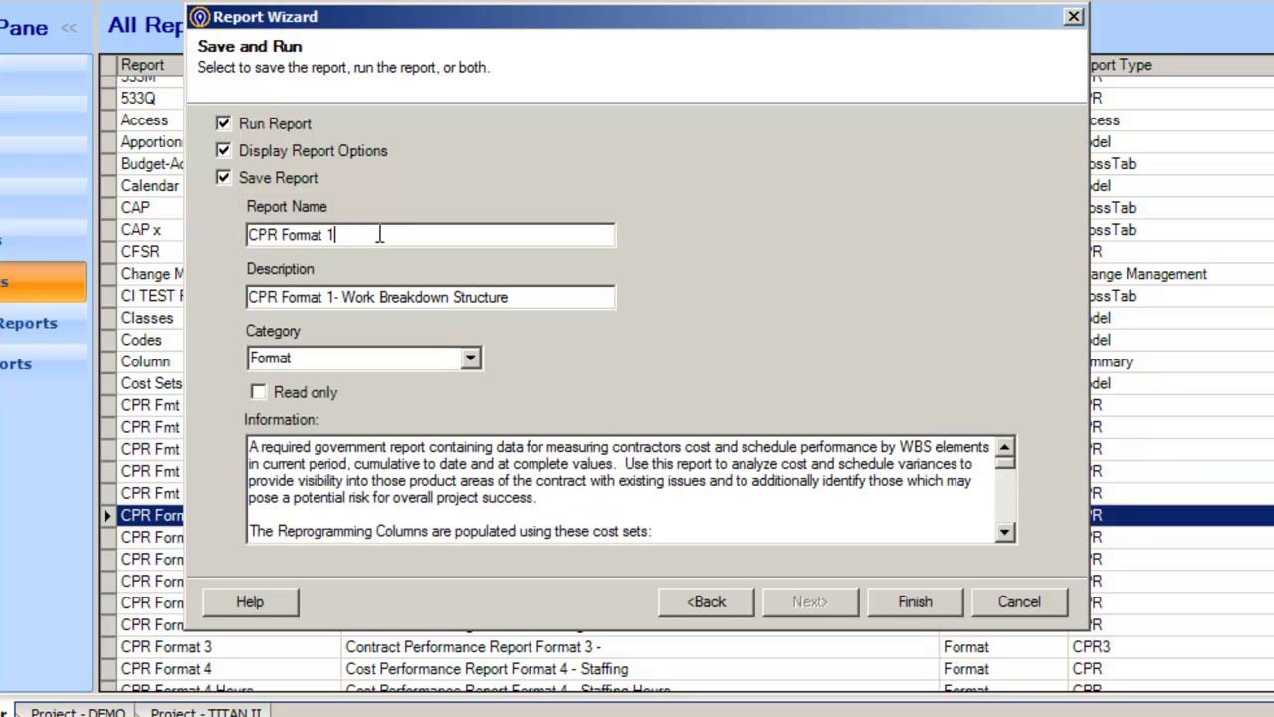
pyautogui.write('v2')
pyautogui.click(913, 603)
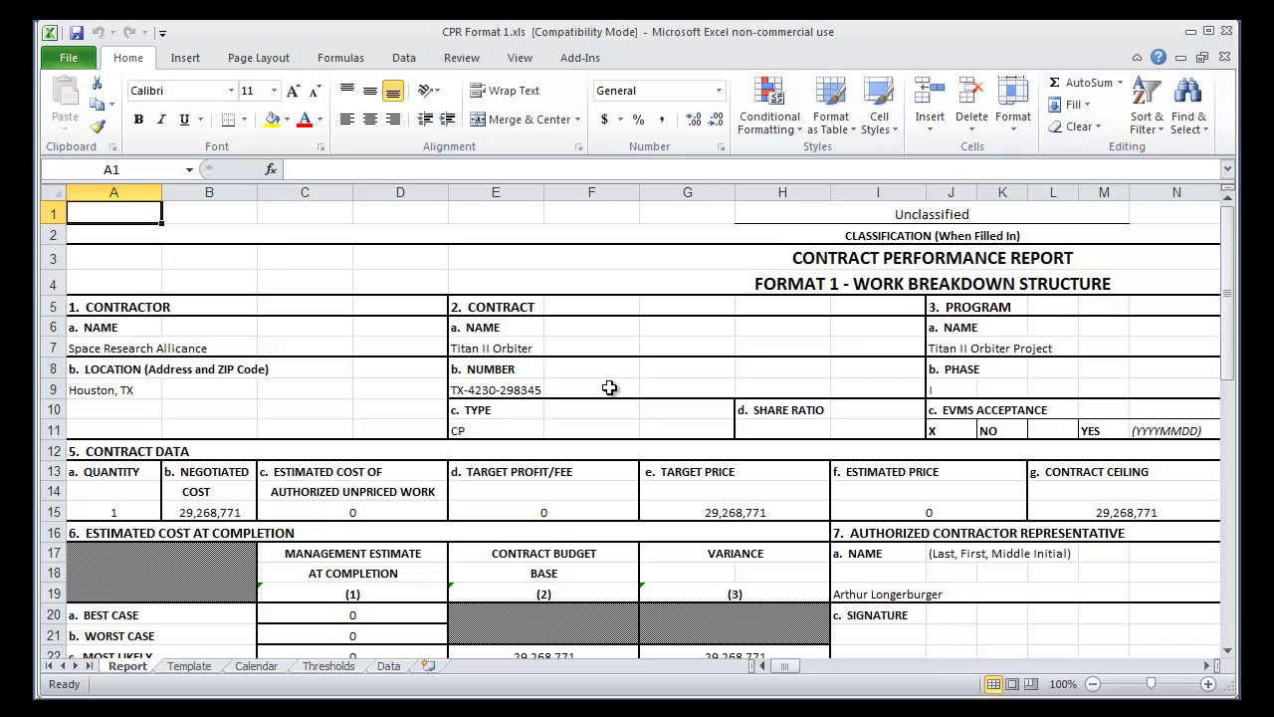
# Zoom the Excel sheet out to 55% to see the whole Titan II Orbiter report
pyautogui.scroll(-3, 610, 387)
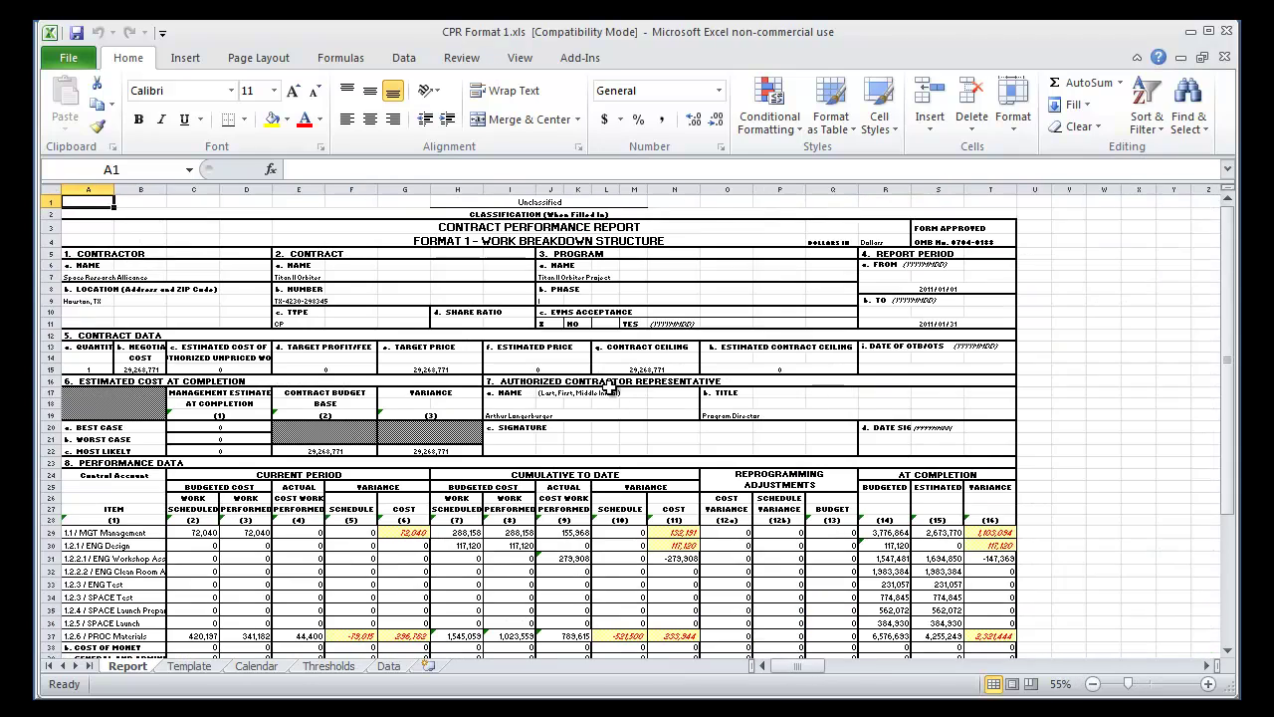